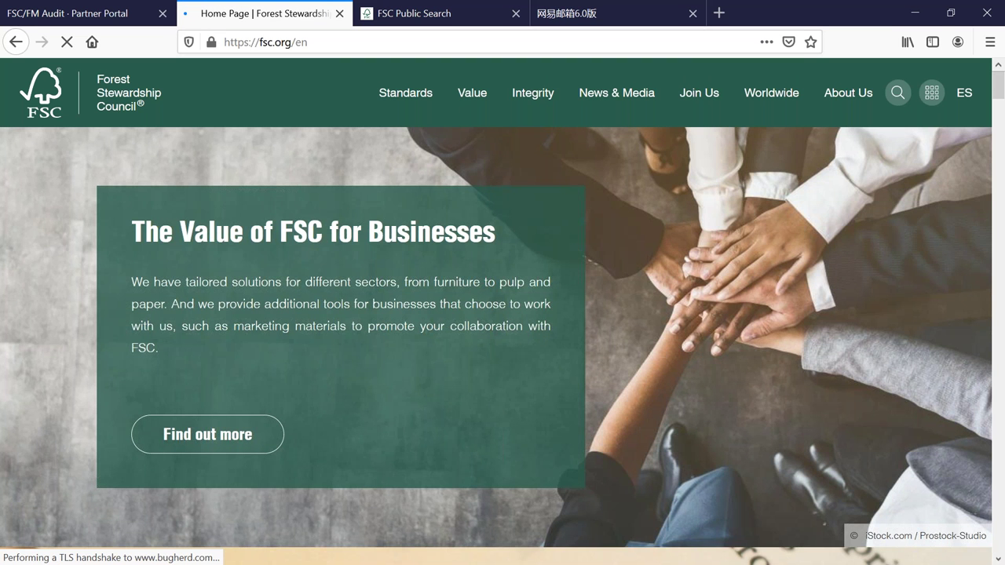
Open the Digital Audit Report page from the Integrity menu and jump to its Videos section
{"action": "left_click", "coordinate": [525, 97]}
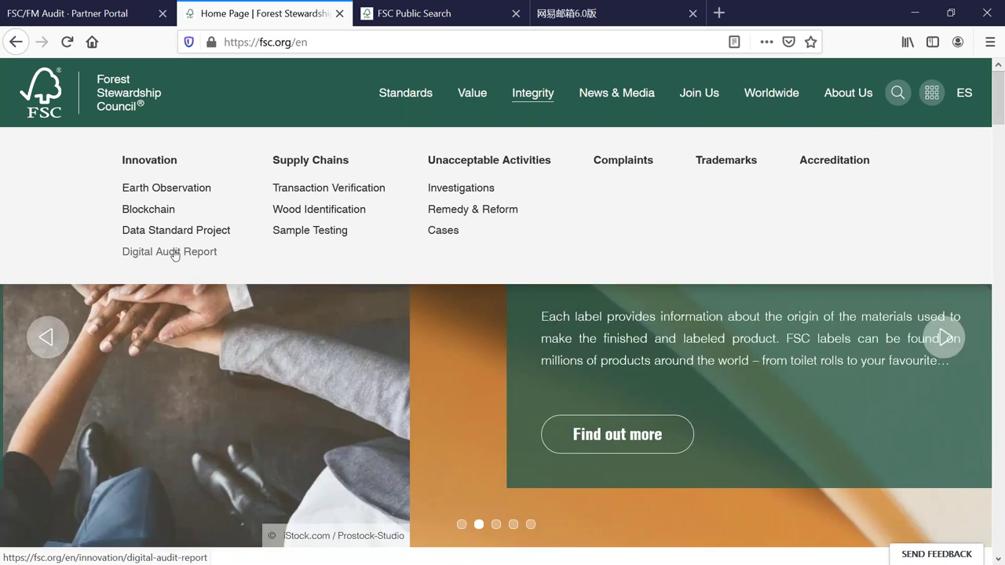
{"action": "left_click", "coordinate": [174, 253]}
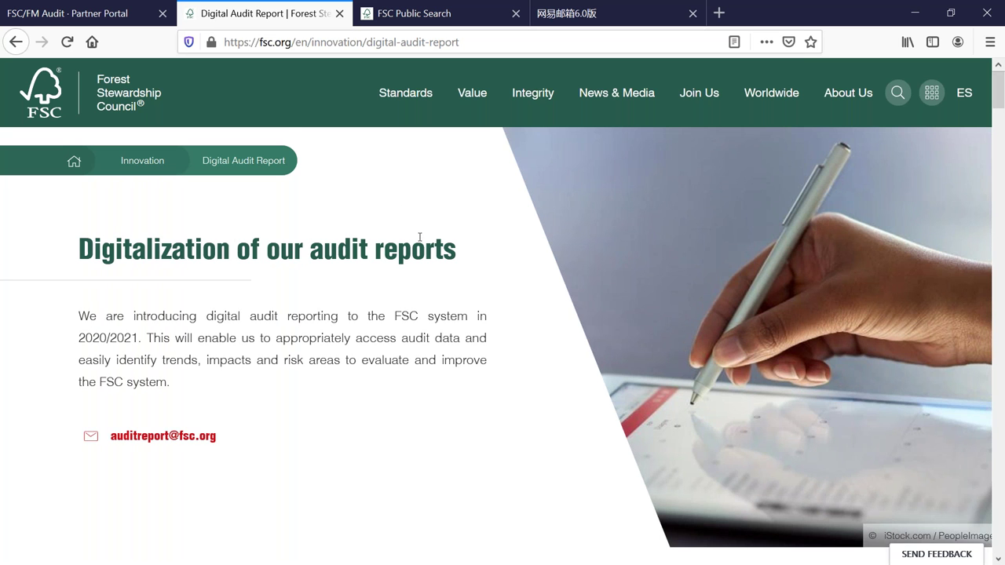
{"action": "scroll", "coordinate": [416, 234], "scroll_direction": "down", "scroll_amount": 2}
{"action": "scroll", "coordinate": [495, 338], "scroll_direction": "down", "scroll_amount": 3}
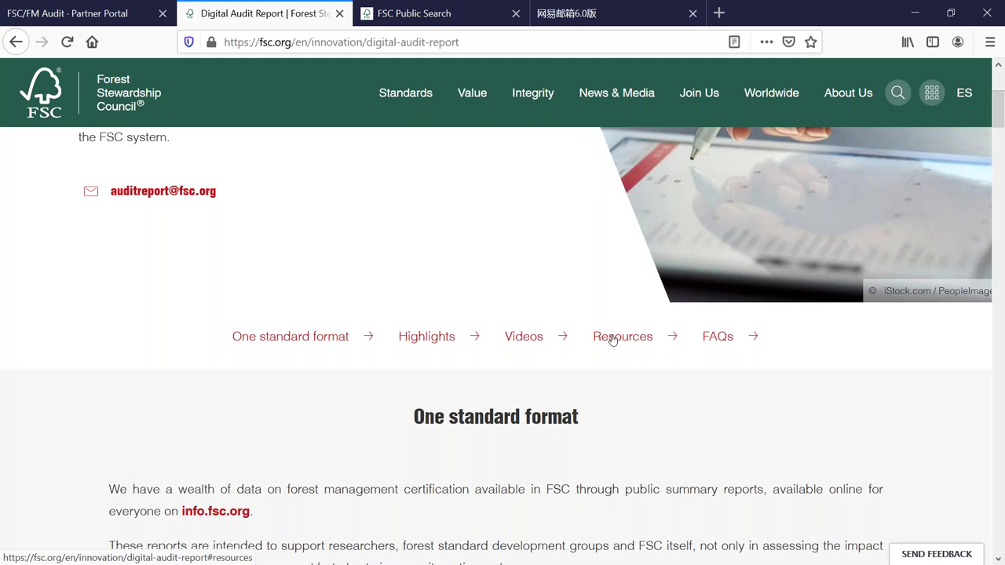
{"action": "left_click", "coordinate": [524, 338]}
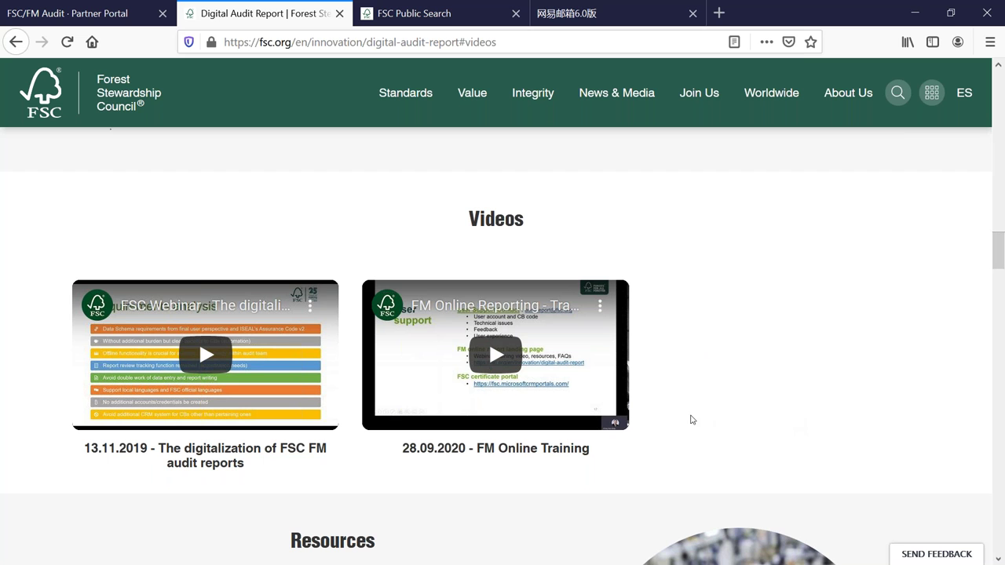
Scroll down to the template, add-in installer, group member list and pesticide list downloads
{"action": "scroll", "coordinate": [722, 385], "scroll_direction": "down", "scroll_amount": 1}
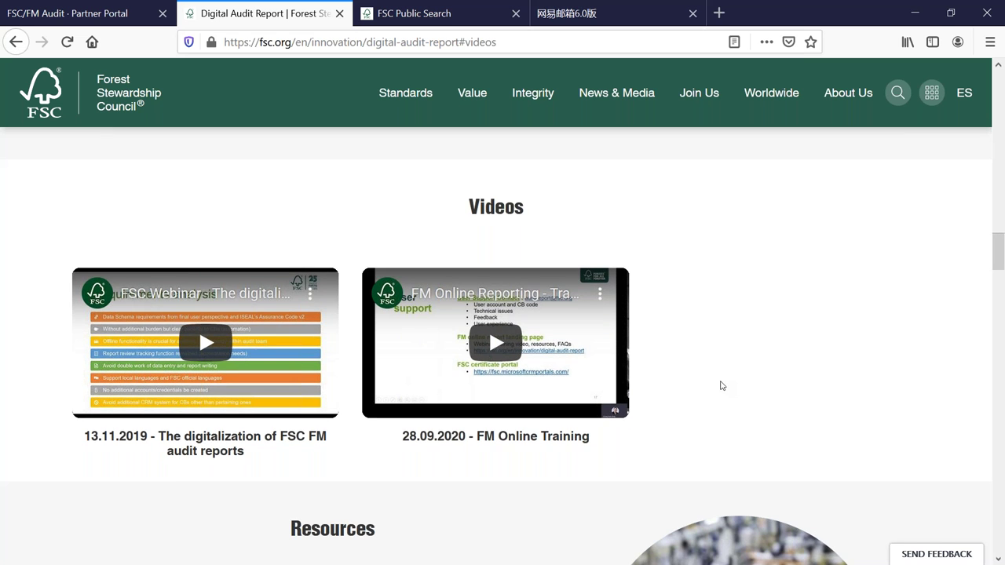
{"action": "scroll", "coordinate": [554, 363], "scroll_direction": "down", "scroll_amount": 3}
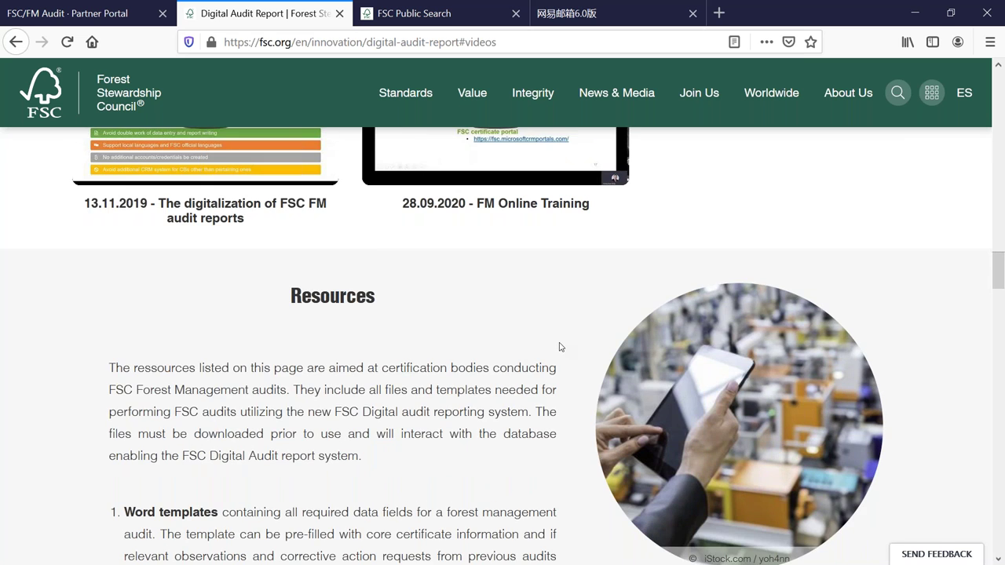
{"action": "scroll", "coordinate": [560, 346], "scroll_direction": "down", "scroll_amount": 2}
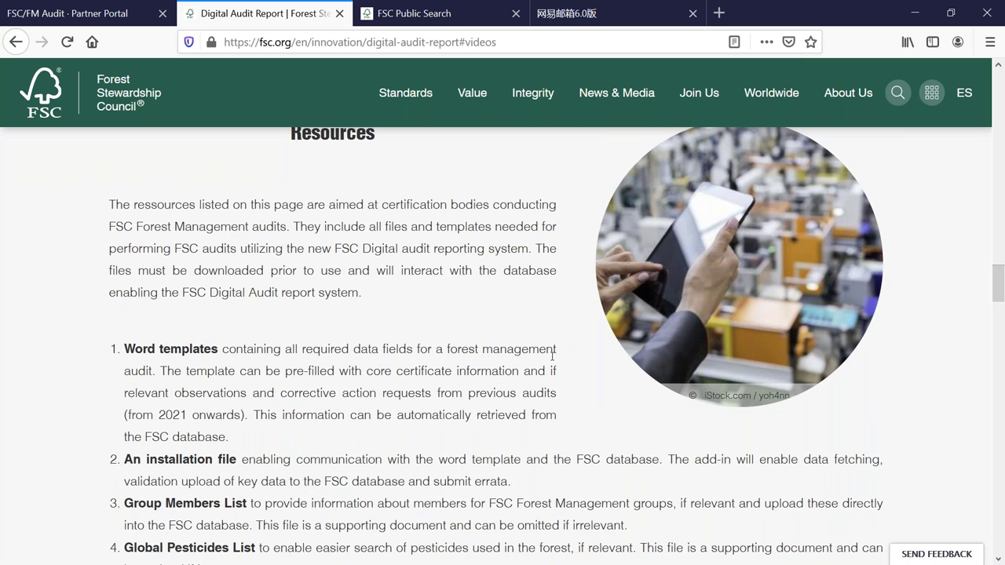
{"action": "scroll", "coordinate": [550, 357], "scroll_direction": "down", "scroll_amount": 1}
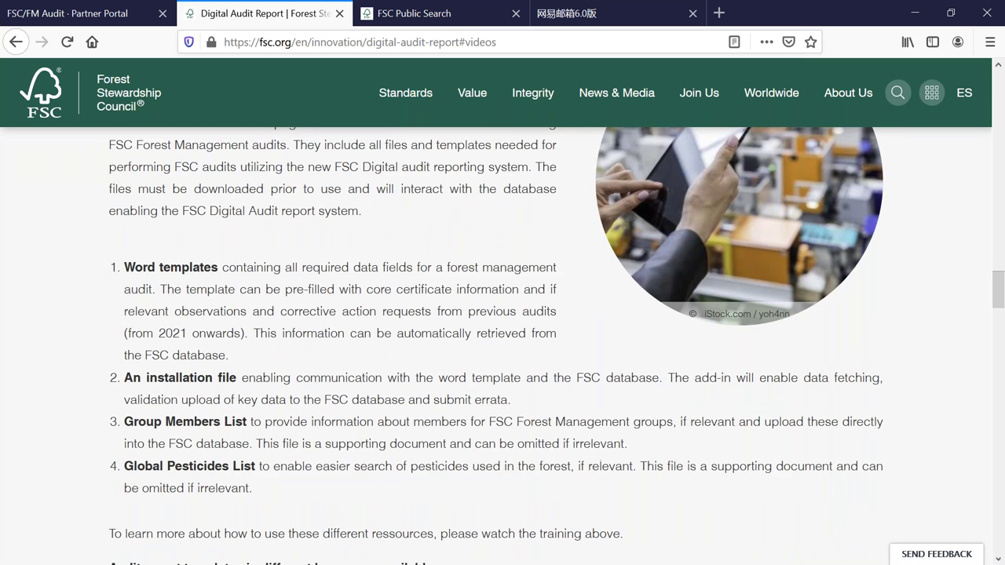
{"action": "scroll", "coordinate": [557, 346], "scroll_direction": "down", "scroll_amount": 4}
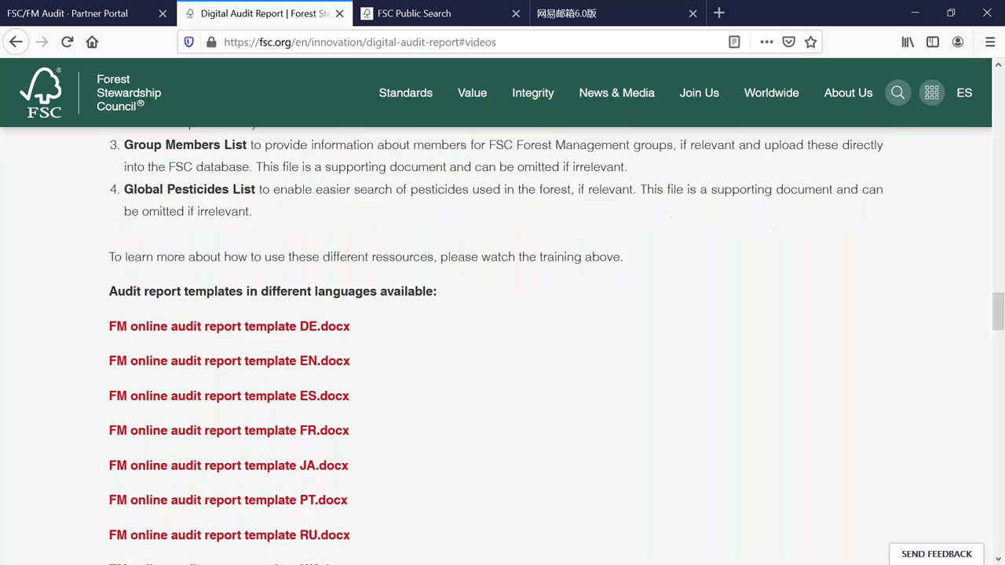
{"action": "scroll", "coordinate": [529, 312], "scroll_direction": "down", "scroll_amount": 1}
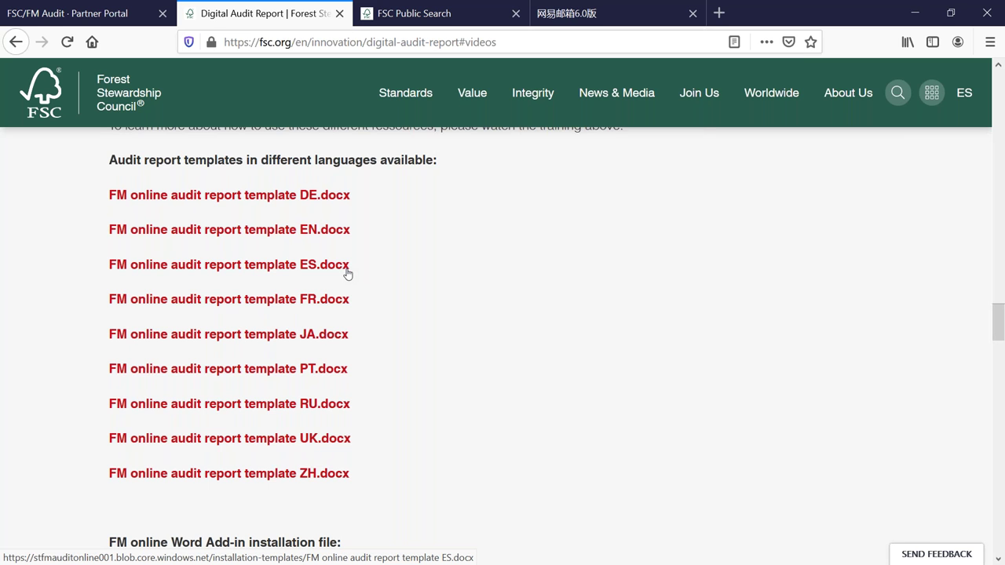
{"action": "scroll", "coordinate": [360, 273], "scroll_direction": "down", "scroll_amount": 3}
{"action": "scroll", "coordinate": [361, 274], "scroll_direction": "down", "scroll_amount": 5}
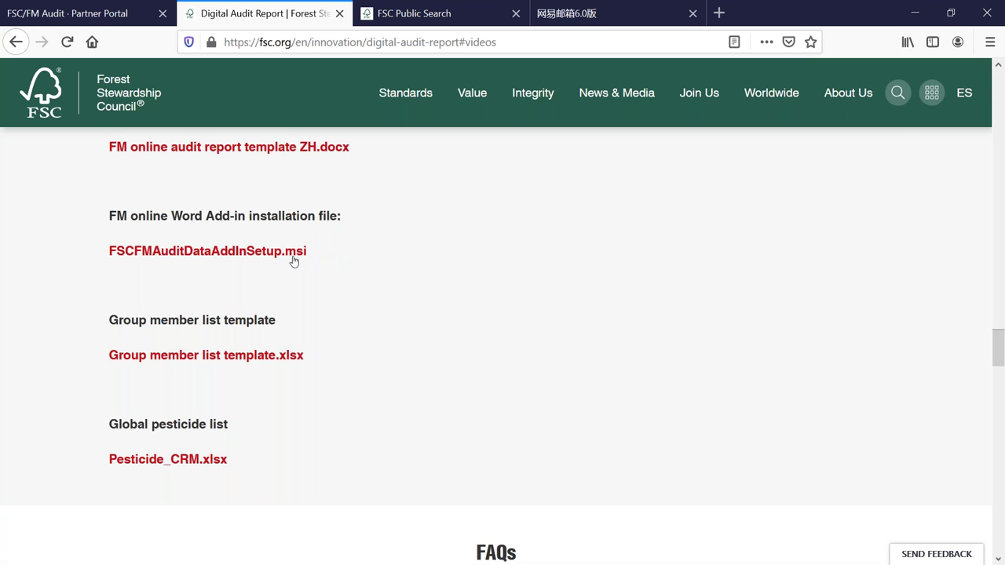
{"action": "scroll", "coordinate": [317, 264], "scroll_direction": "down", "scroll_amount": 2}
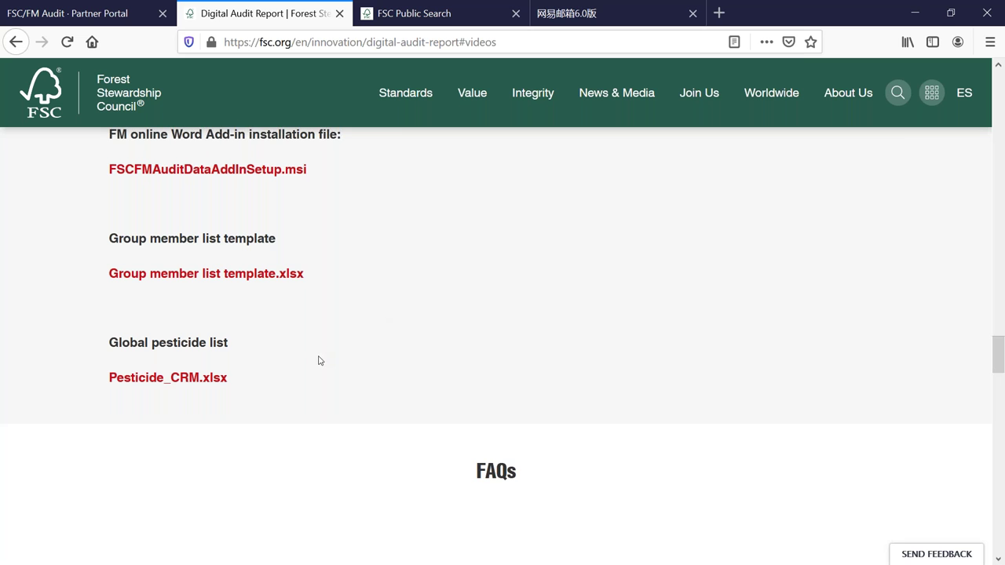
Return to the Partner Portal tab and sign out from the account menu
{"action": "left_click", "coordinate": [122, 23]}
{"action": "scroll", "coordinate": [521, 178], "scroll_direction": "up", "scroll_amount": 3}
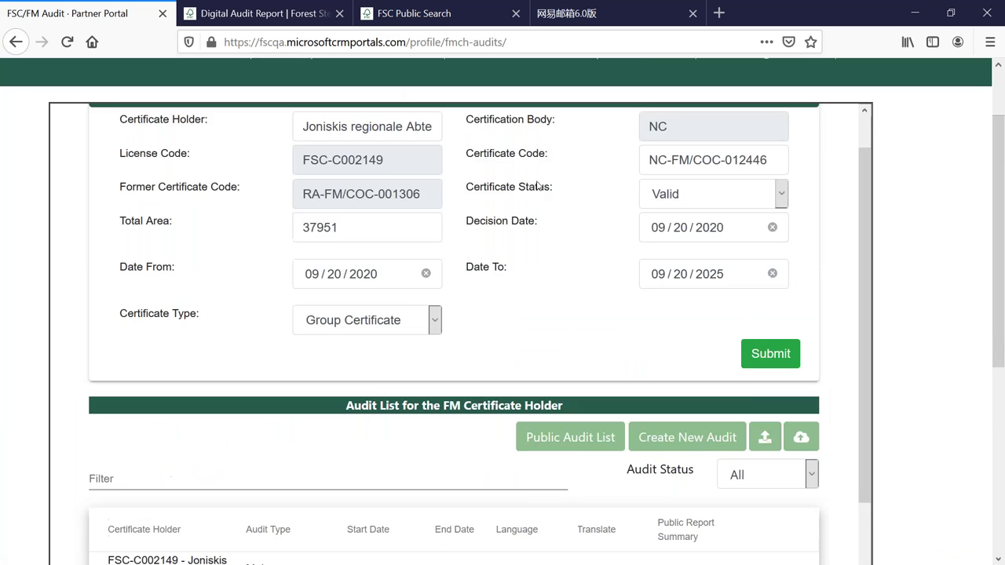
{"action": "left_click", "coordinate": [891, 135]}
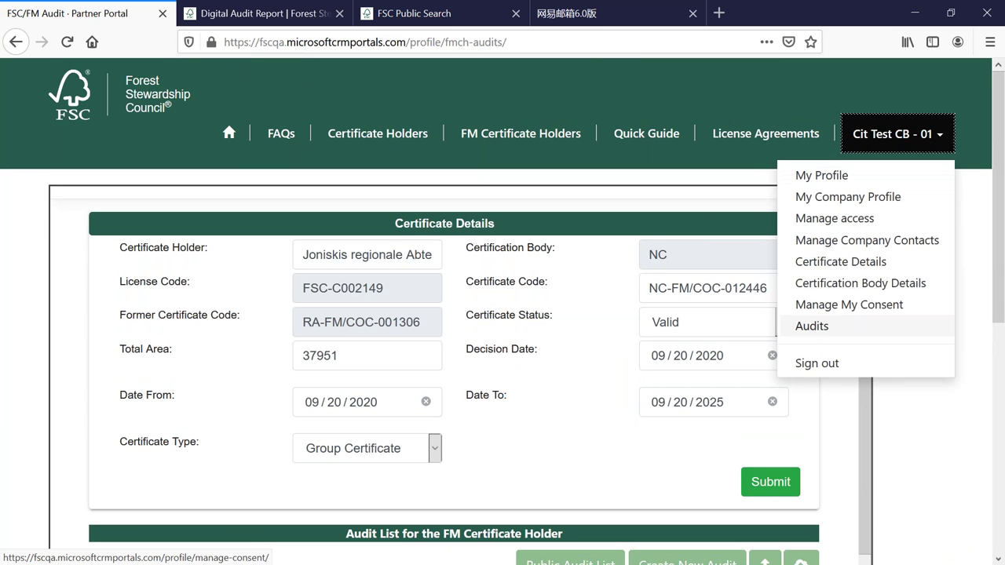
{"action": "left_click", "coordinate": [856, 361]}
Sign back in to the portal using the saved certification body login
{"action": "left_click", "coordinate": [546, 42]}
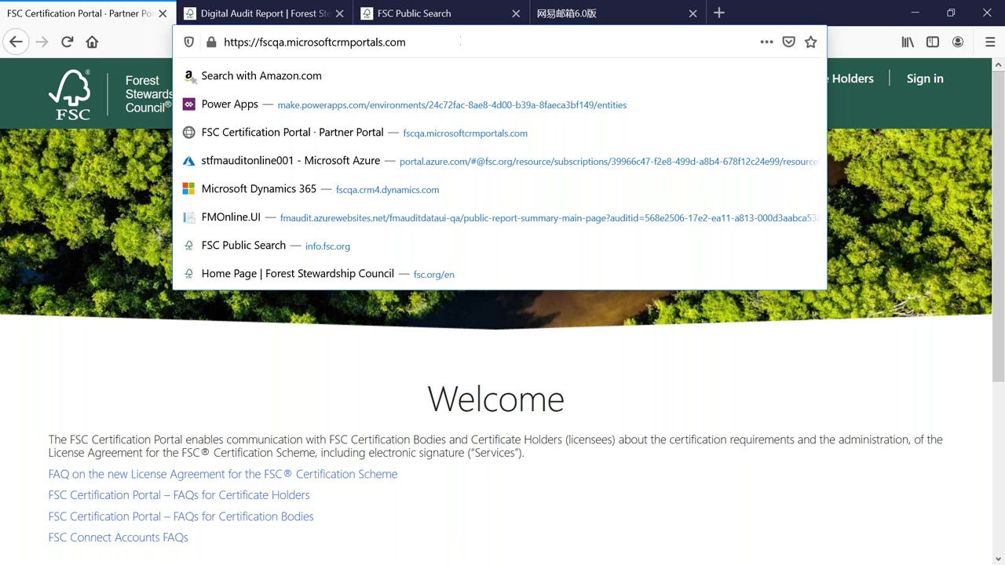
{"action": "left_click", "coordinate": [921, 82]}
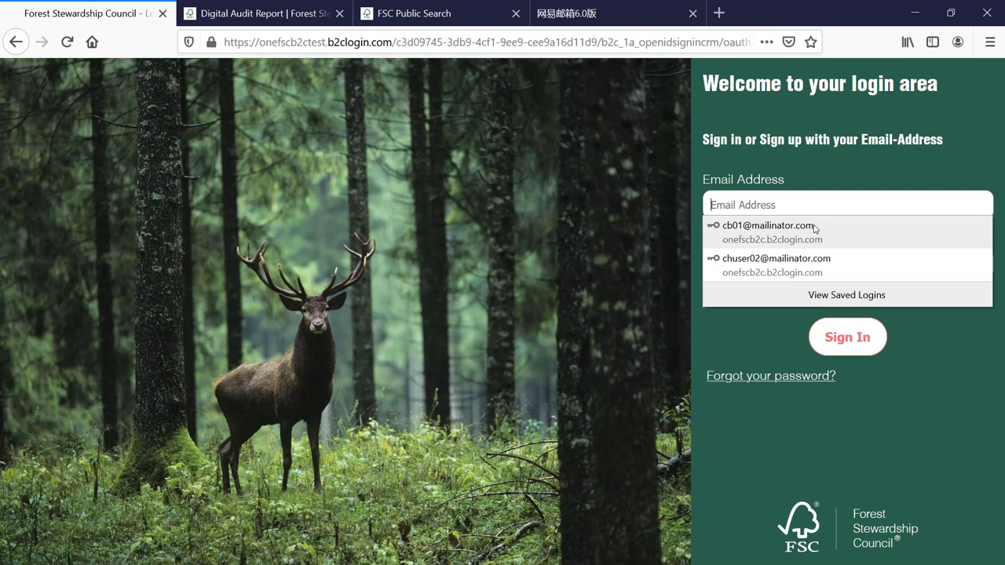
{"action": "left_click", "coordinate": [802, 233]}
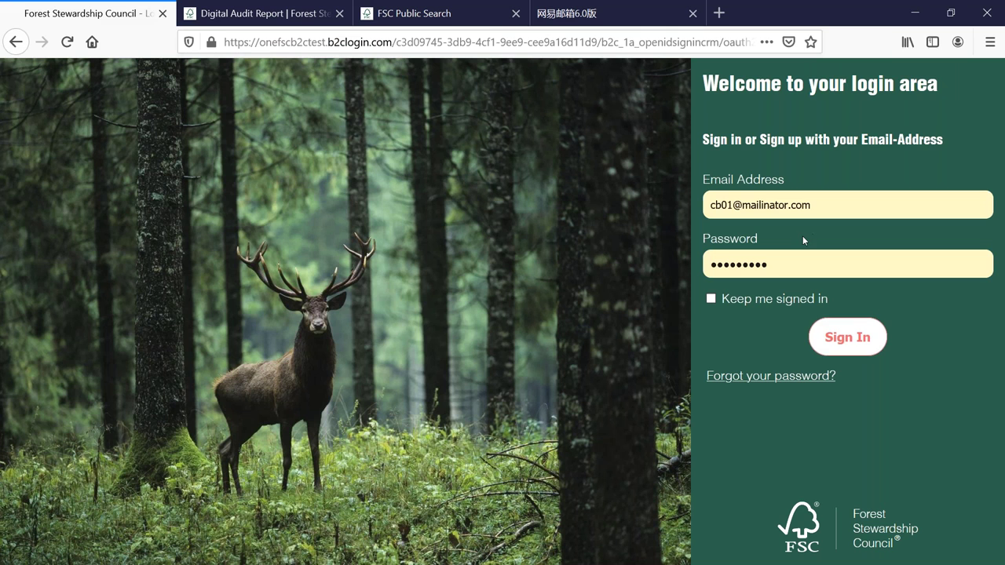
{"action": "left_click", "coordinate": [849, 340]}
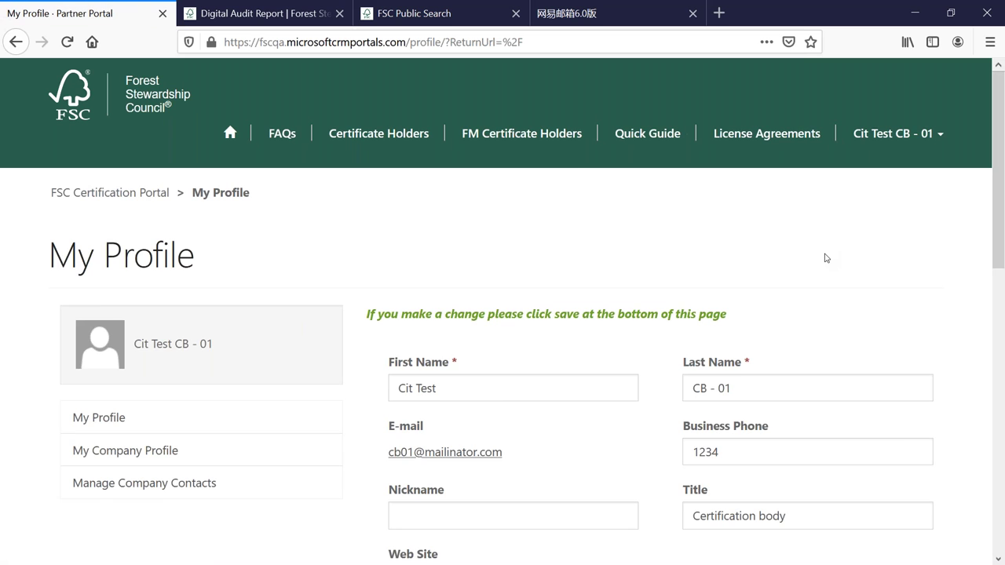
Open the FM Certificate Holders list, sort it by certificate code, and try filtering by 'joni'
{"action": "left_click", "coordinate": [519, 139]}
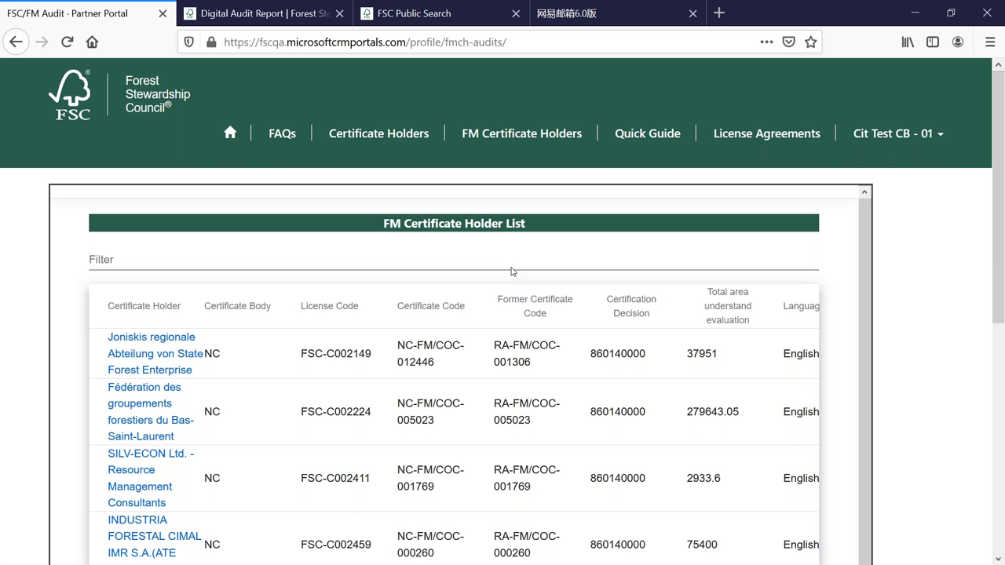
{"action": "left_click", "coordinate": [469, 300]}
{"action": "left_click", "coordinate": [93, 259]}
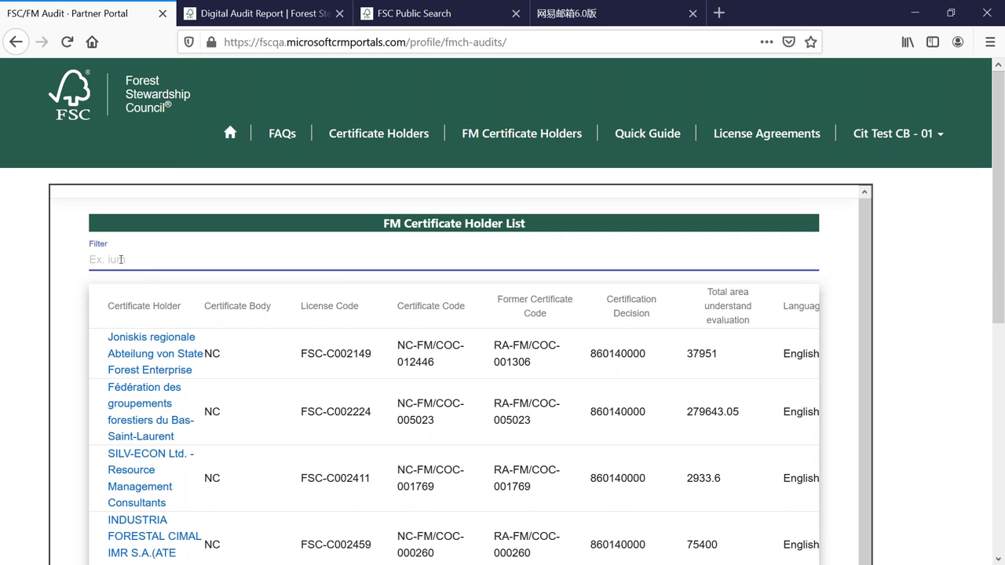
{"action": "type", "text": "joni"}
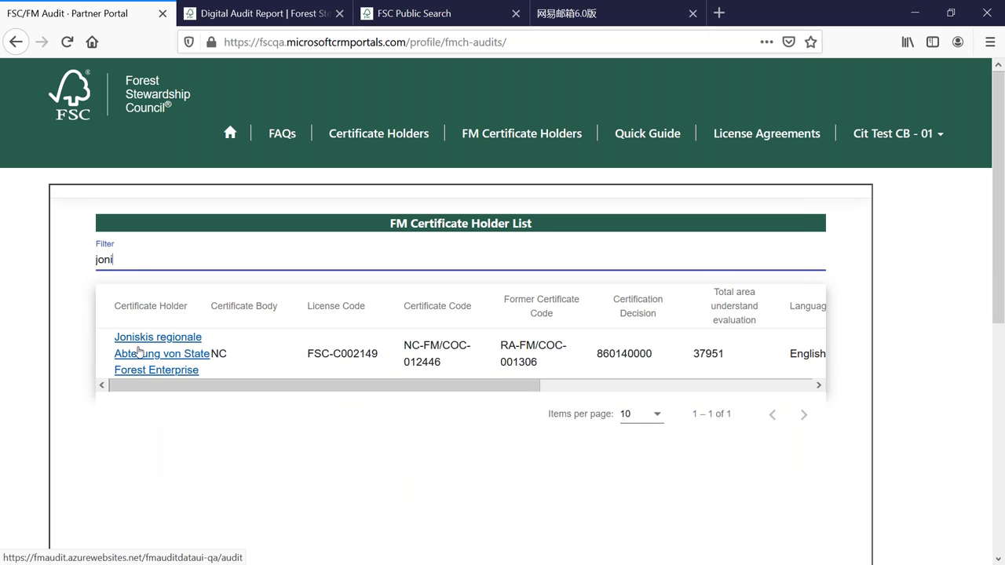
{"action": "key", "text": "ctrl+a"}
{"action": "key", "text": "BackSpace"}
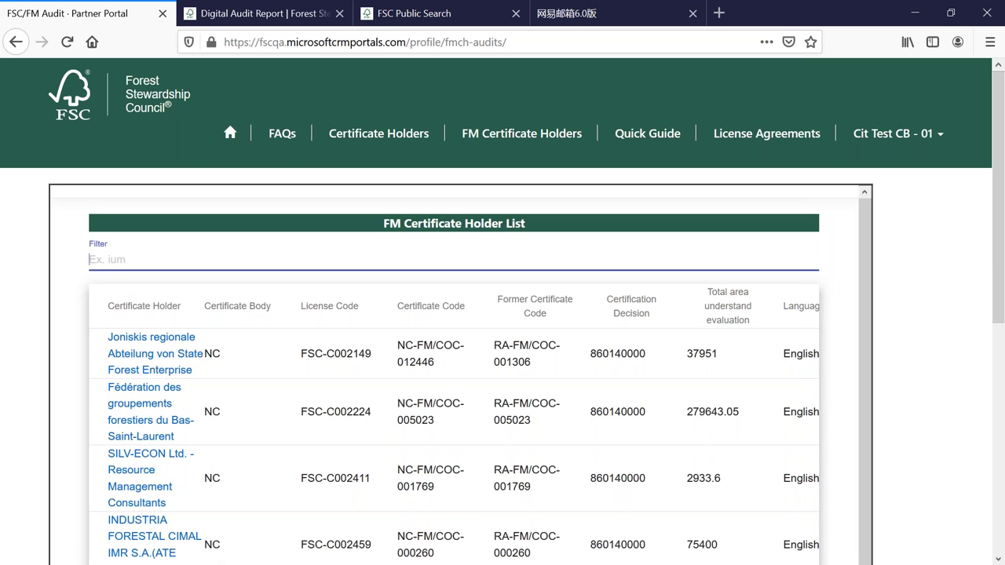
Filter the holders by '002149' and open the Joniskis regionale certificate details
{"action": "type", "text": "0021"}
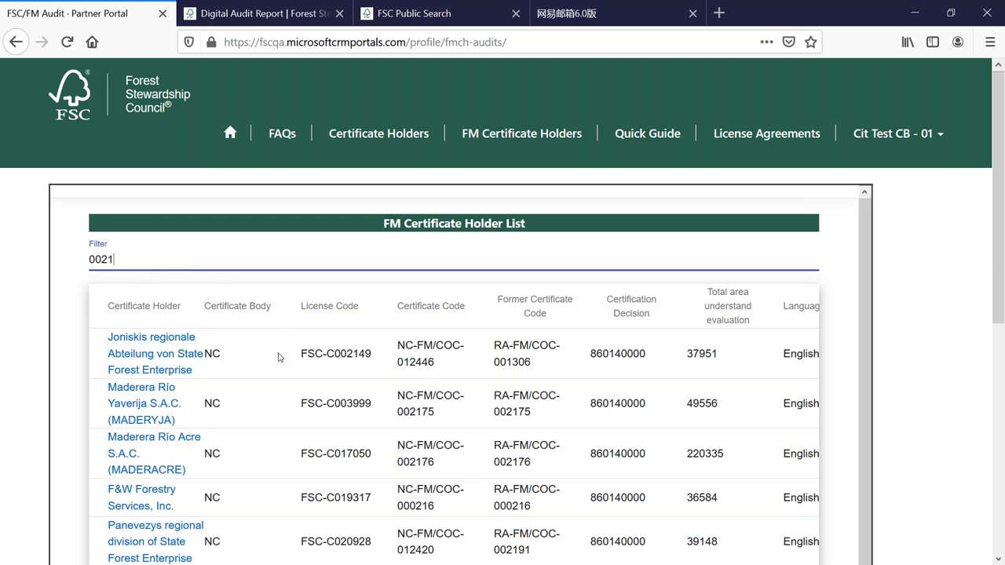
{"action": "left_click", "coordinate": [149, 257]}
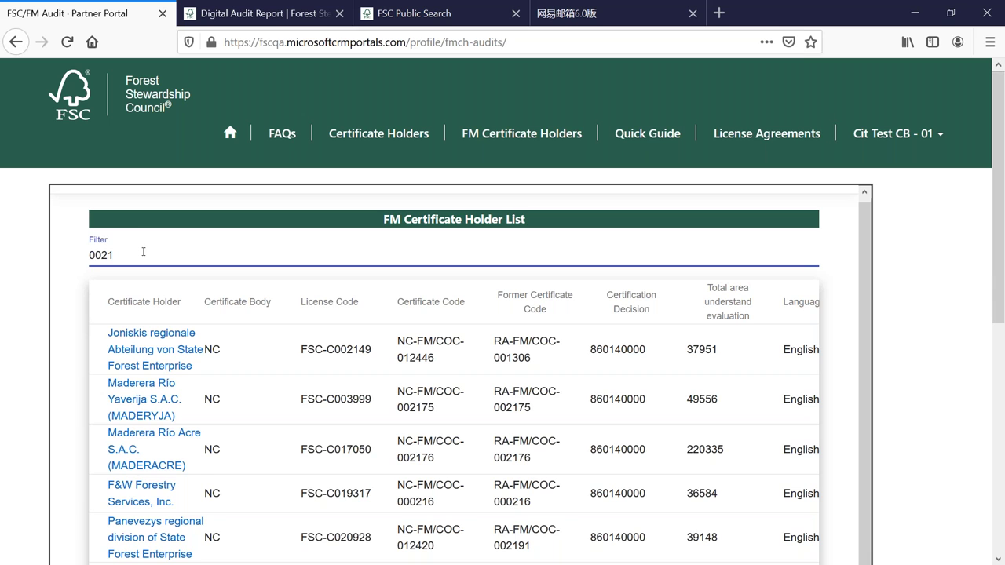
{"action": "type", "text": "49"}
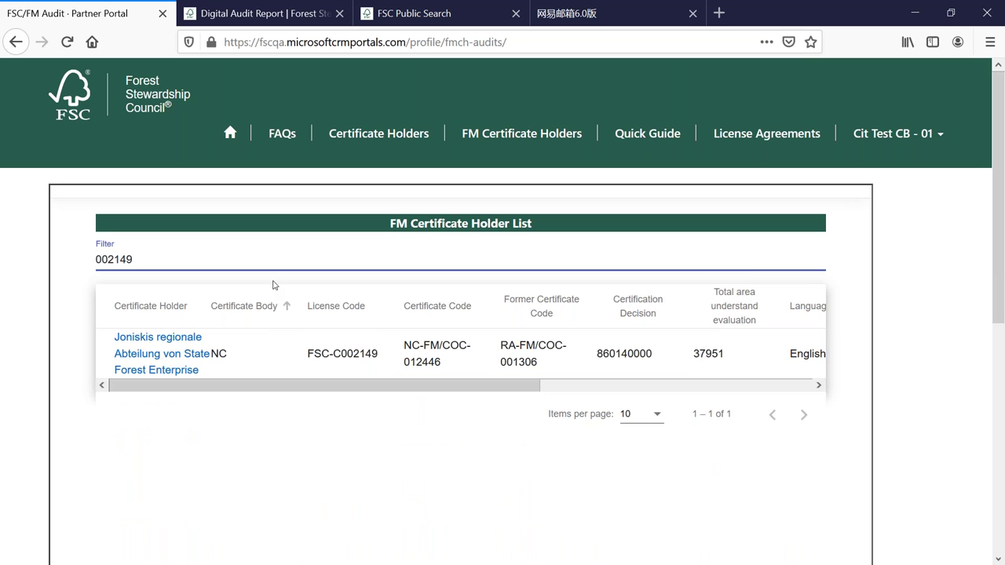
{"action": "left_click", "coordinate": [165, 350]}
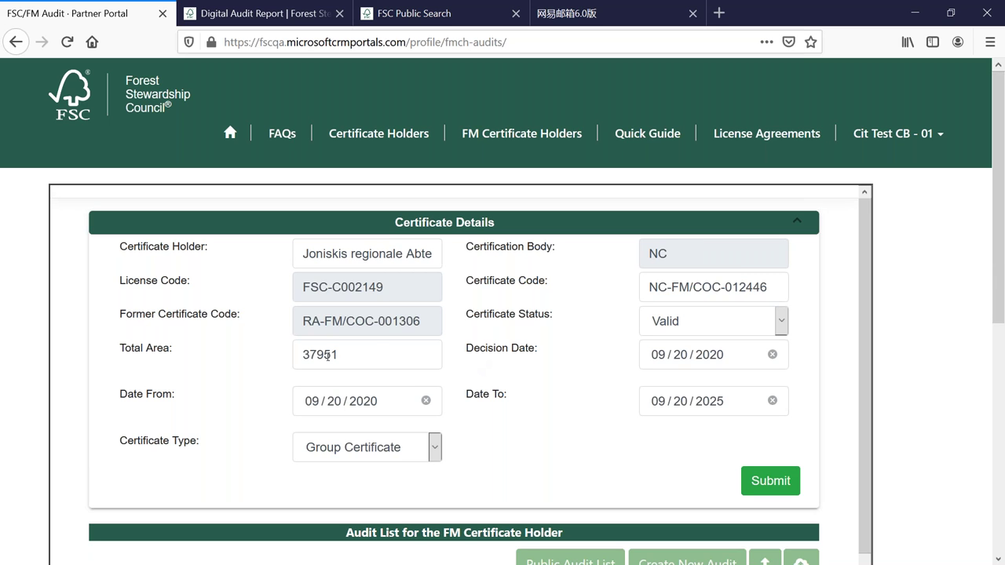
Scroll to the certificate's audit list and start a new audit with Create New Audit
{"action": "scroll", "coordinate": [427, 398], "scroll_direction": "down", "scroll_amount": 2}
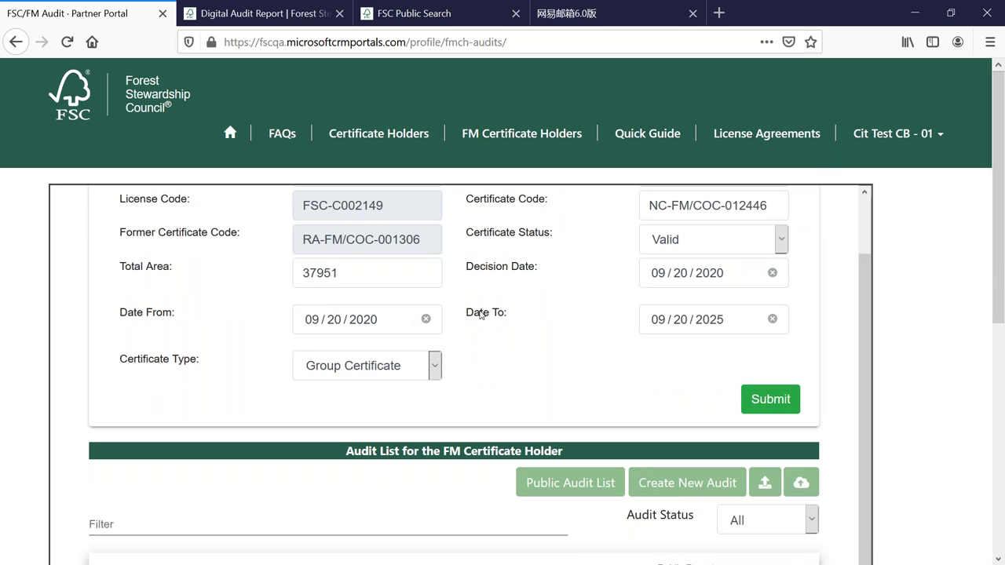
{"action": "scroll", "coordinate": [575, 286], "scroll_direction": "up", "scroll_amount": 2}
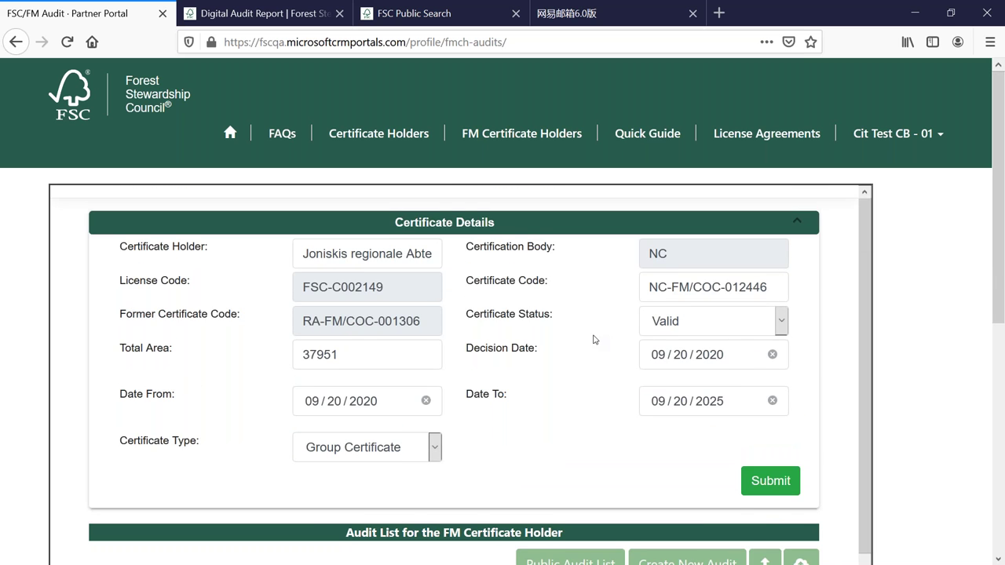
{"action": "scroll", "coordinate": [594, 340], "scroll_direction": "down", "scroll_amount": 2}
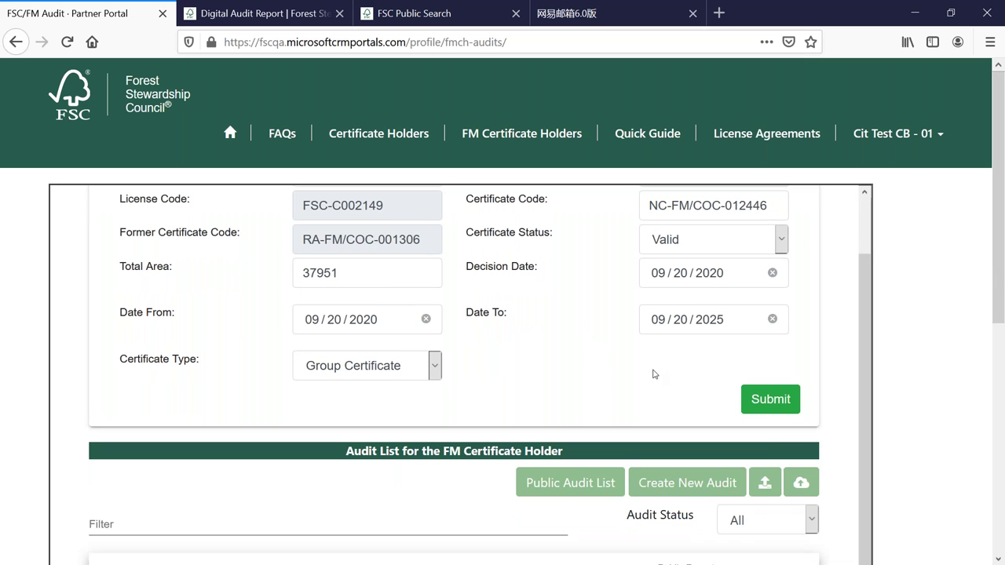
{"action": "scroll", "coordinate": [652, 375], "scroll_direction": "down", "scroll_amount": 3}
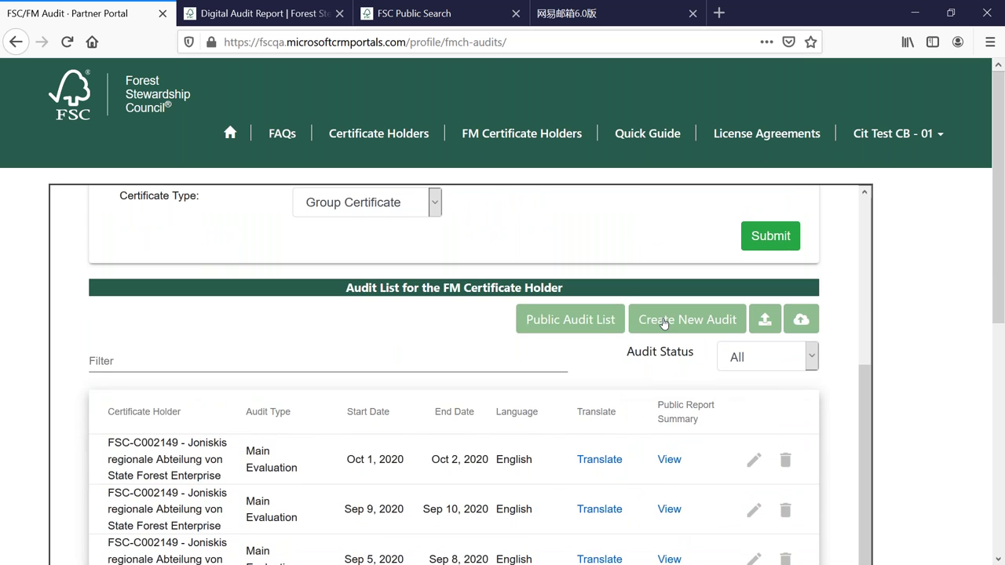
{"action": "scroll", "coordinate": [666, 330], "scroll_direction": "down", "scroll_amount": 1}
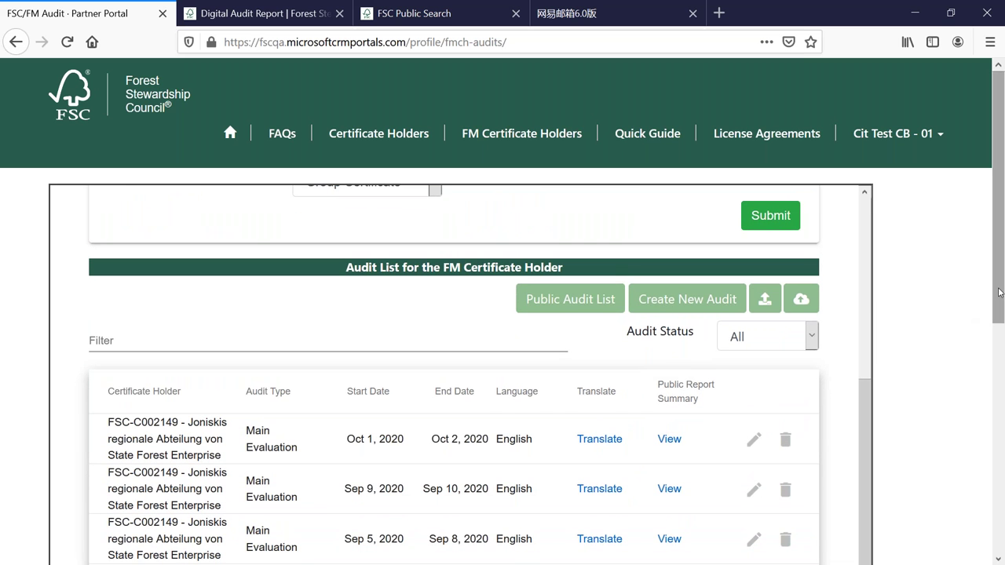
{"action": "scroll", "coordinate": [974, 338], "scroll_direction": "down", "scroll_amount": 3}
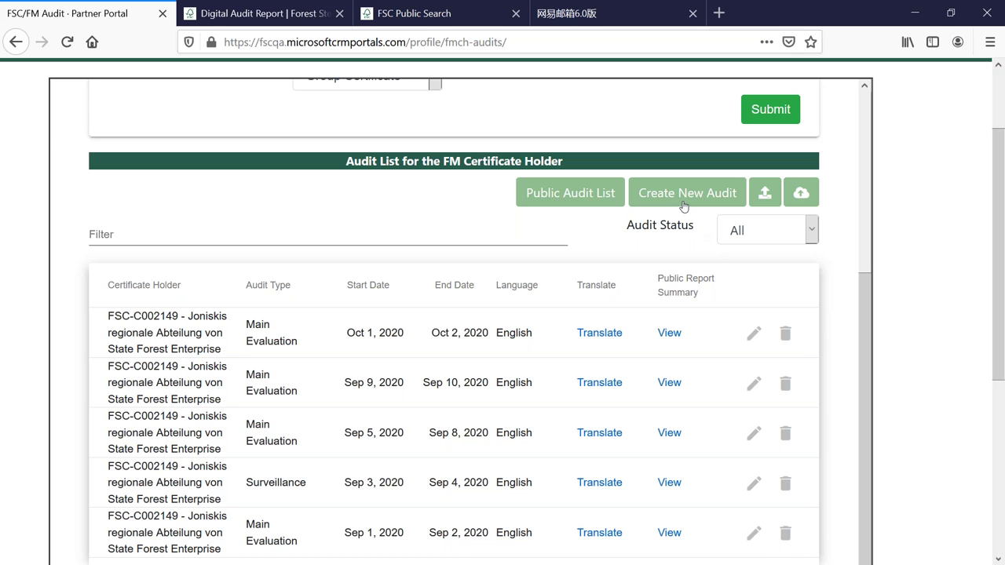
{"action": "left_click", "coordinate": [684, 207]}
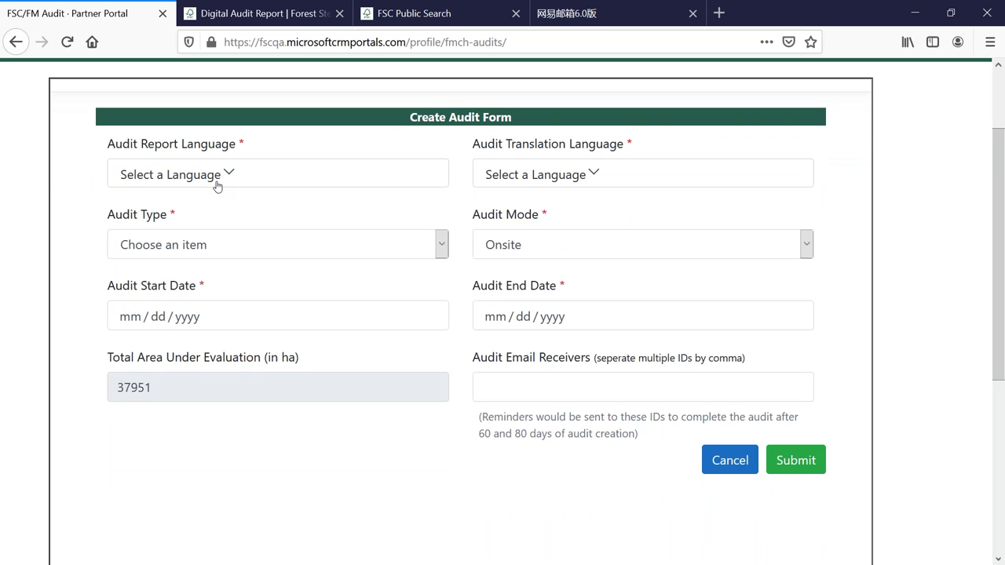
Set the audit report language to English with German as the translation language
{"action": "left_click", "coordinate": [212, 179]}
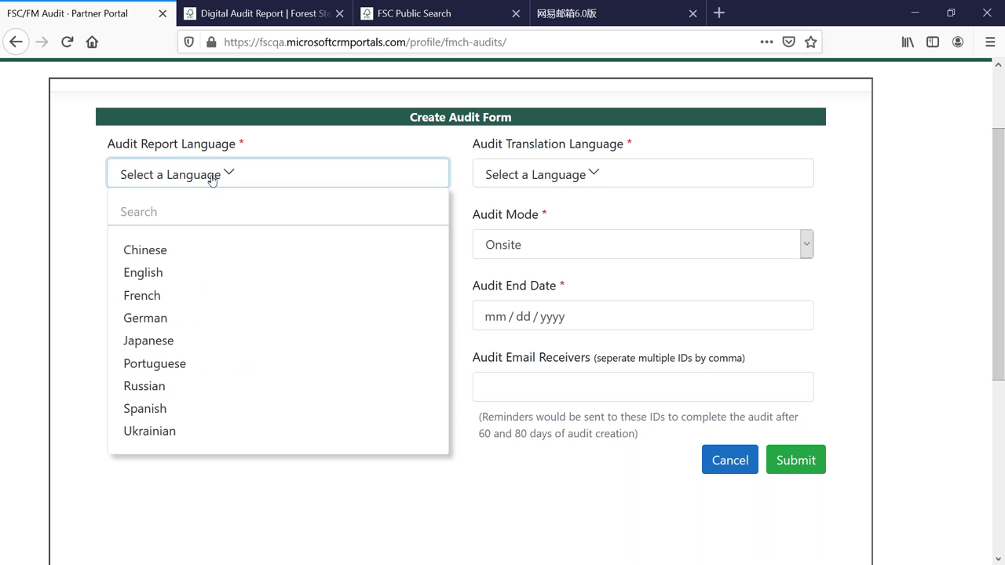
{"action": "left_click", "coordinate": [177, 273]}
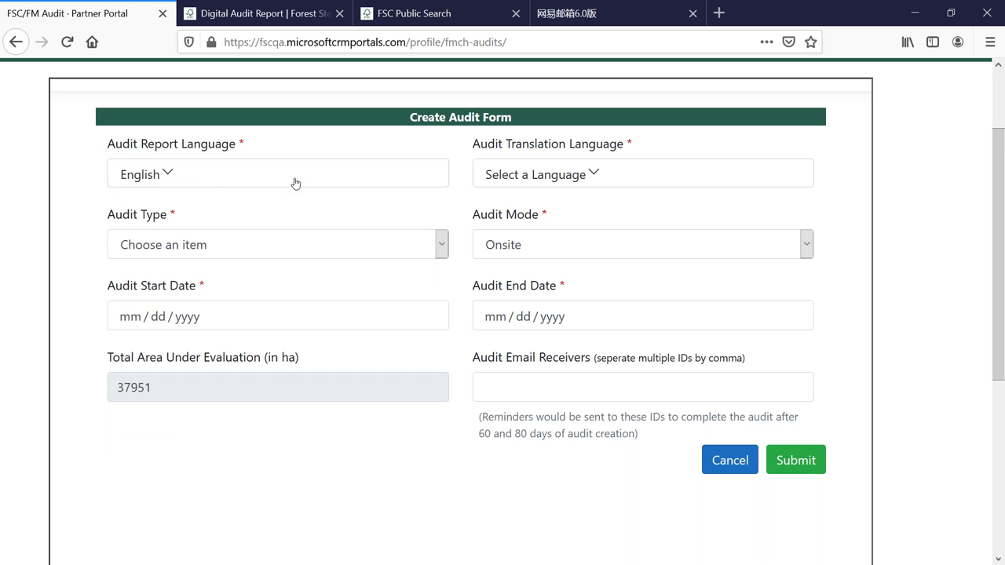
{"action": "left_click", "coordinate": [572, 177]}
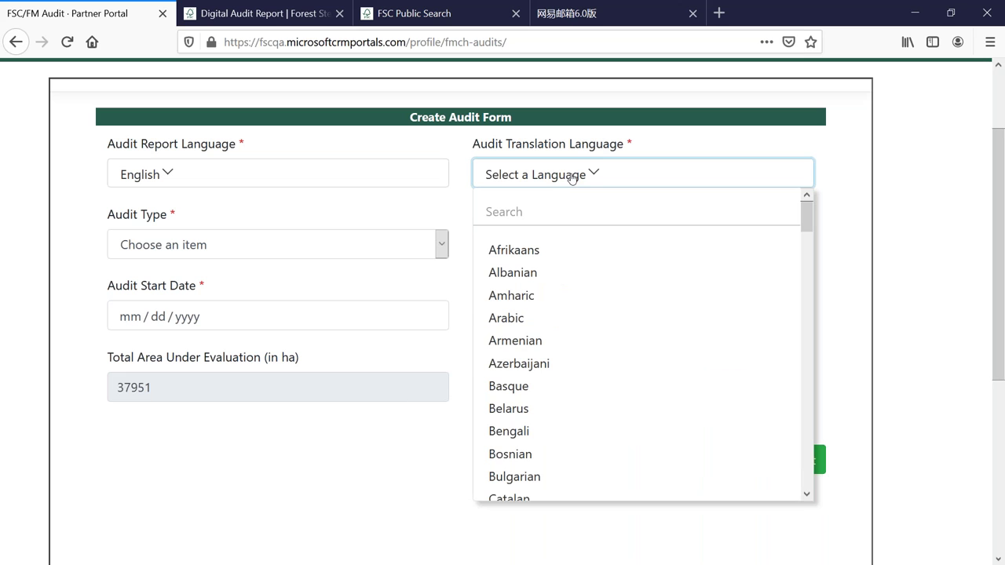
{"action": "left_click", "coordinate": [523, 211]}
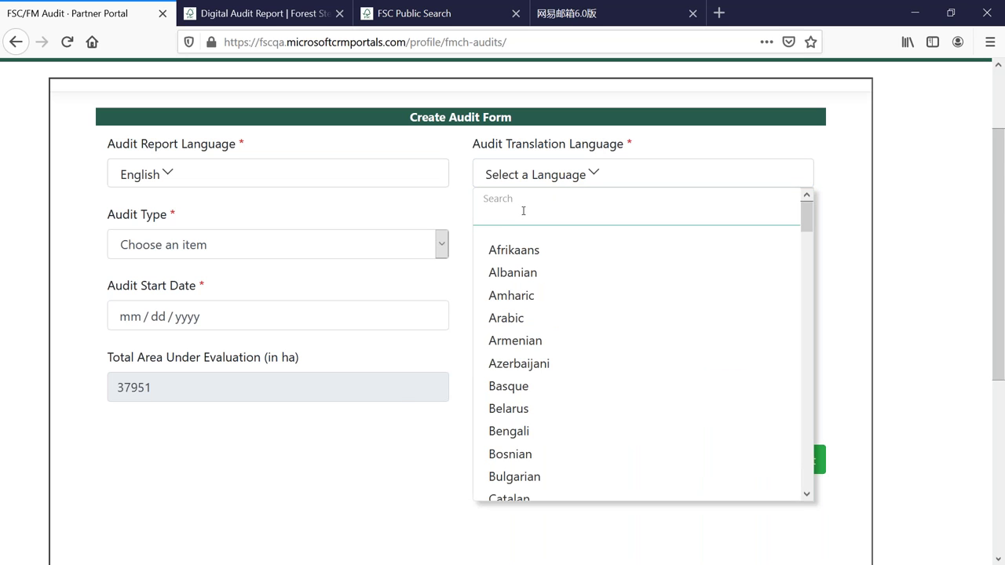
{"action": "type", "text": "g"}
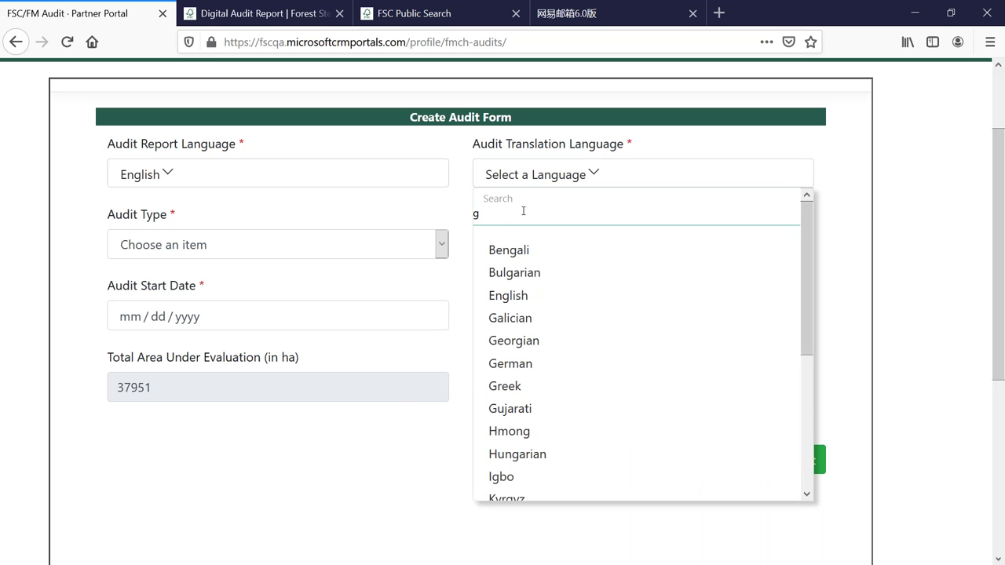
{"action": "type", "text": "erm"}
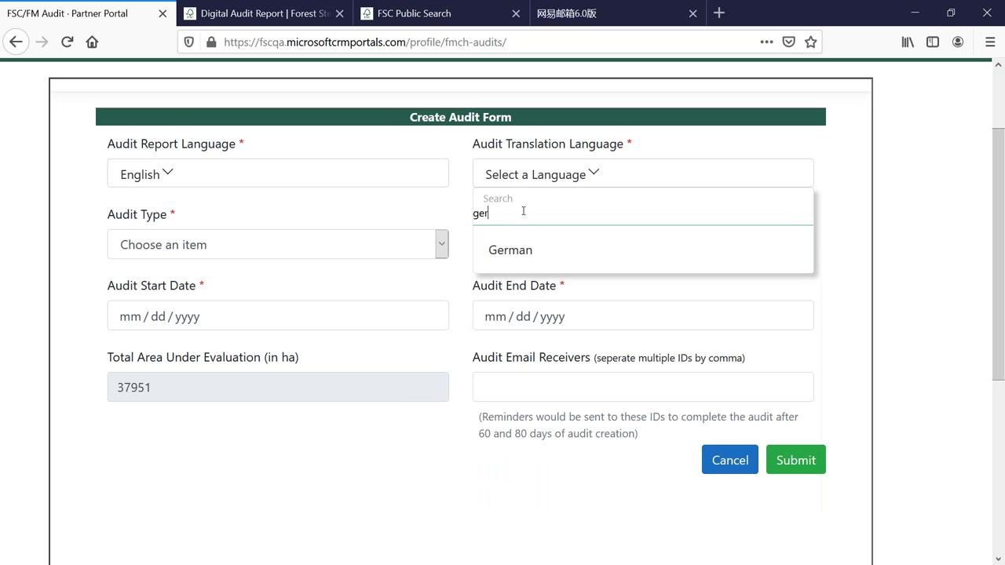
{"action": "left_click", "coordinate": [511, 250]}
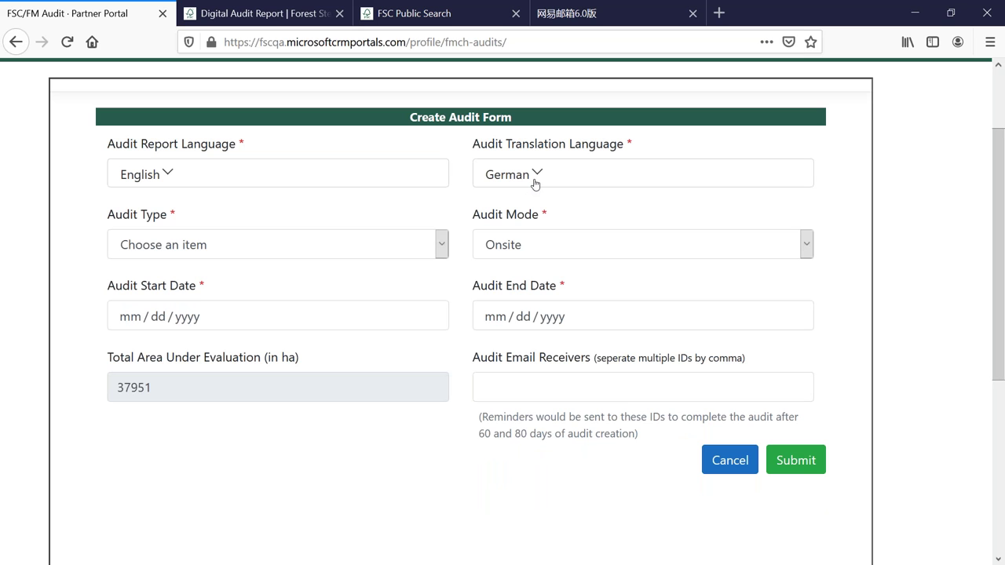
Choose Surveillance audit type, Onsite mode, and dates 10/03/2020 to 10/04/2020
{"action": "left_click", "coordinate": [302, 247]}
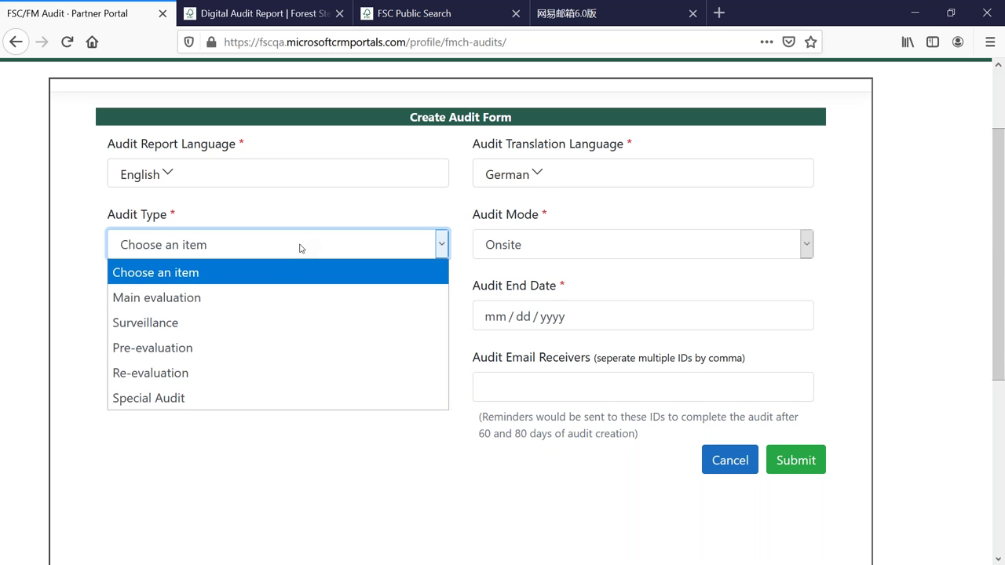
{"action": "left_click", "coordinate": [242, 312]}
{"action": "left_click", "coordinate": [516, 253]}
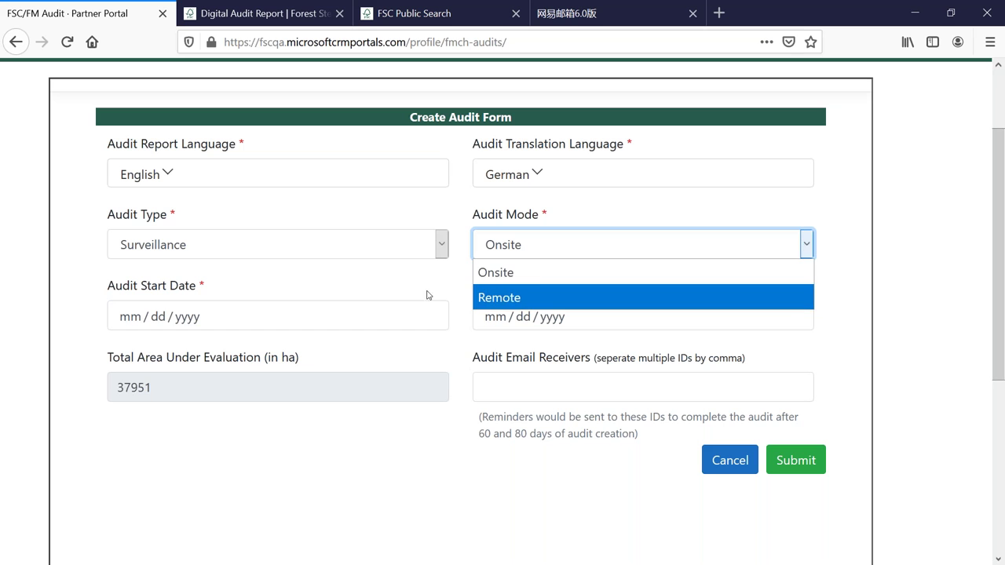
{"action": "left_click", "coordinate": [366, 288]}
{"action": "left_click", "coordinate": [180, 319]}
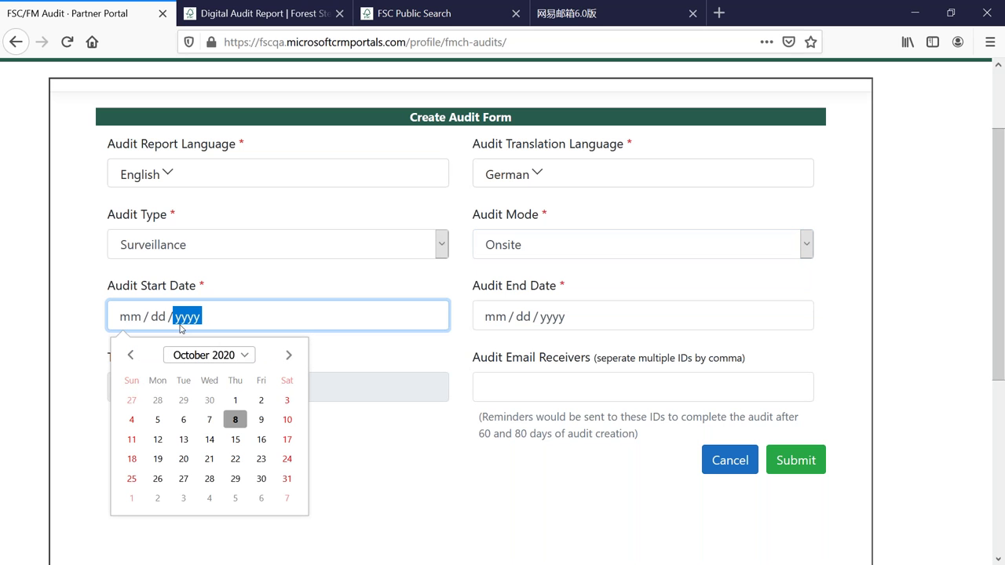
{"action": "left_click", "coordinate": [288, 401]}
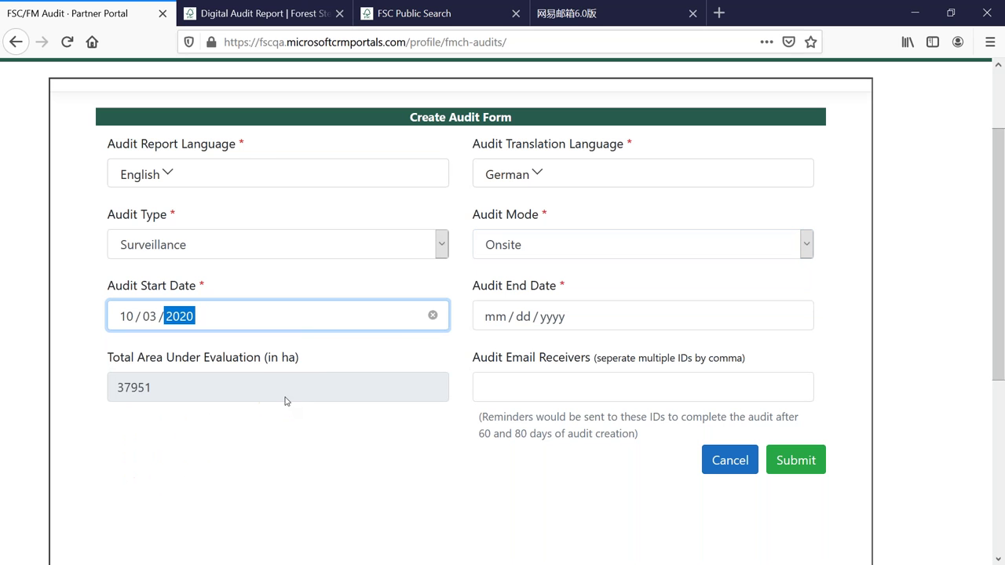
{"action": "left_click", "coordinate": [507, 319]}
{"action": "left_click", "coordinate": [496, 419]}
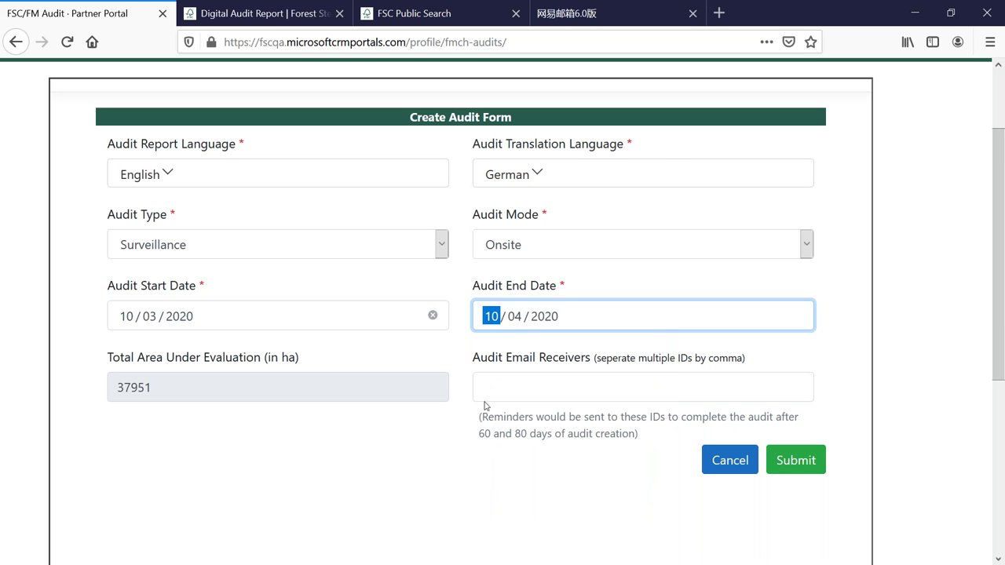
{"action": "left_click", "coordinate": [436, 349]}
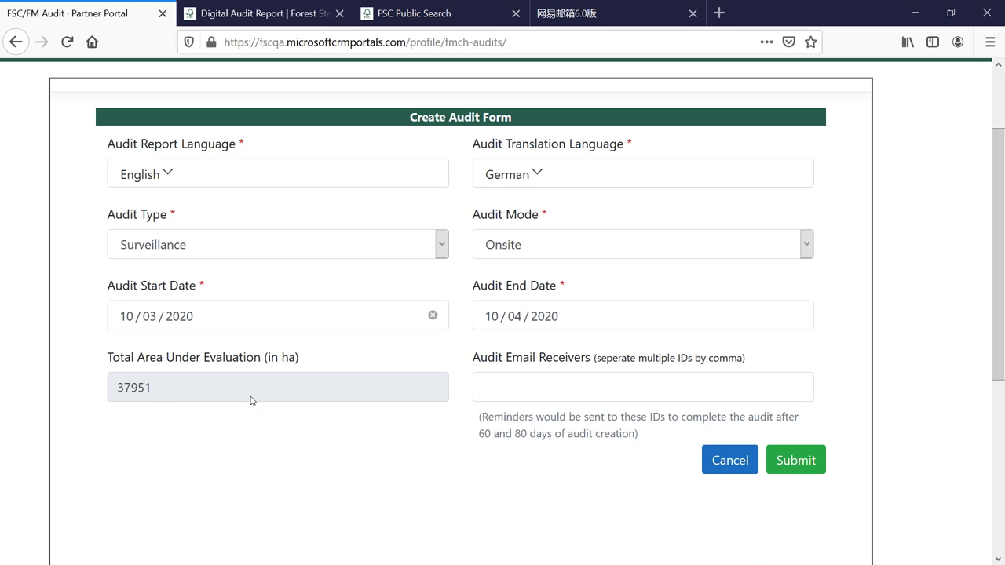
Add the suggested reminder recipient's e-mail address and submit the new audit
{"action": "left_click", "coordinate": [512, 383]}
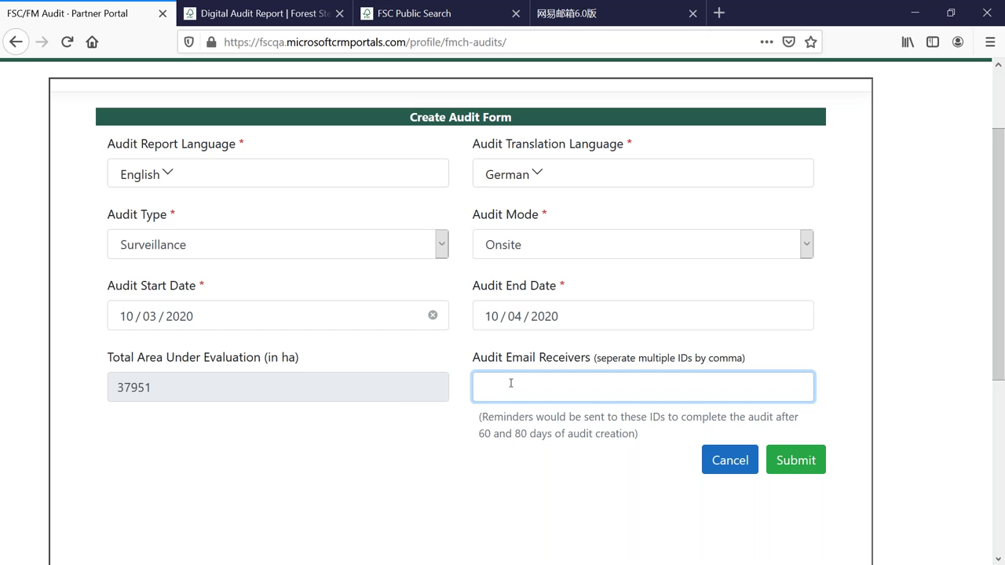
{"action": "type", "text": "bj"}
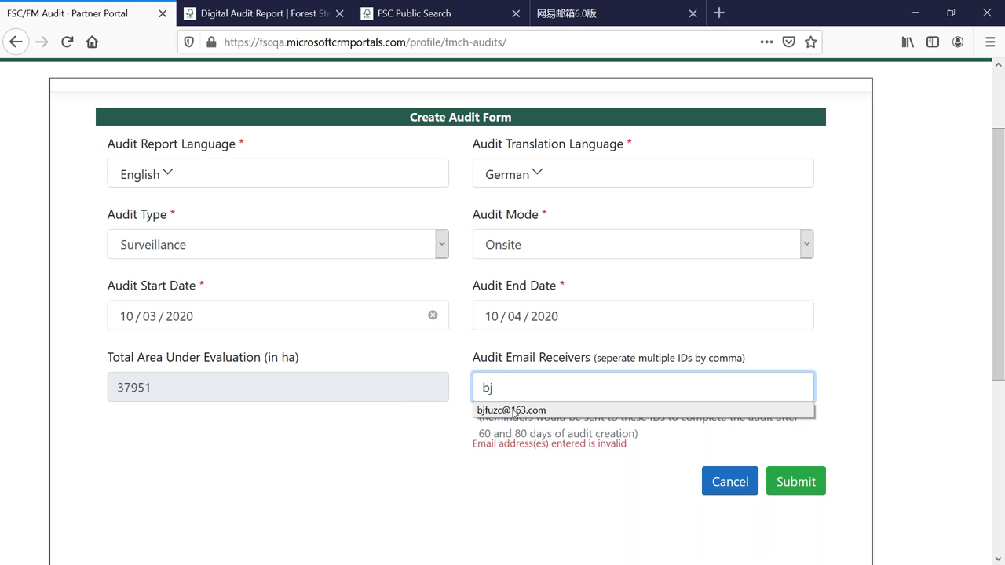
{"action": "left_click", "coordinate": [513, 411]}
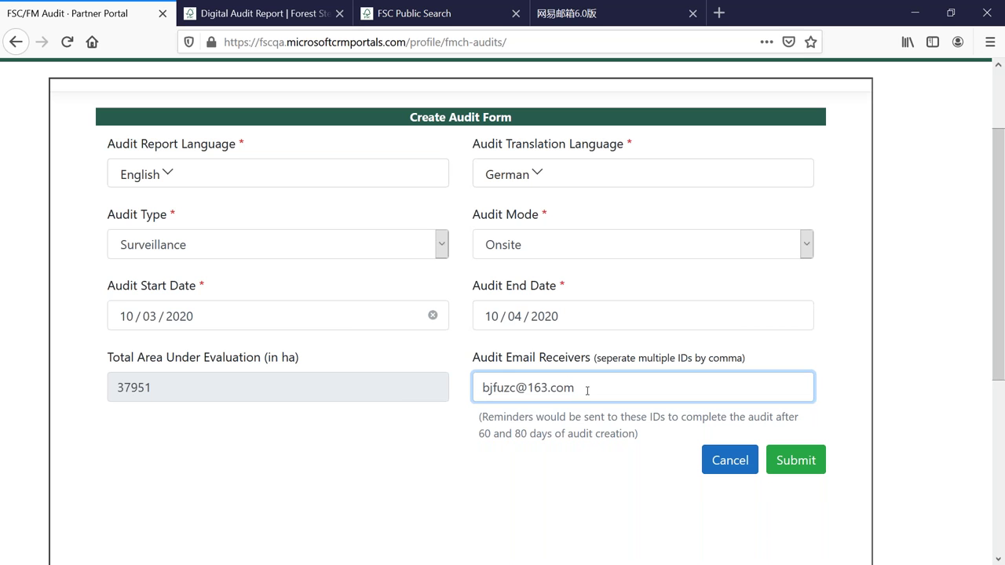
{"action": "type", "text": ","}
{"action": "key", "text": "BackSpace"}
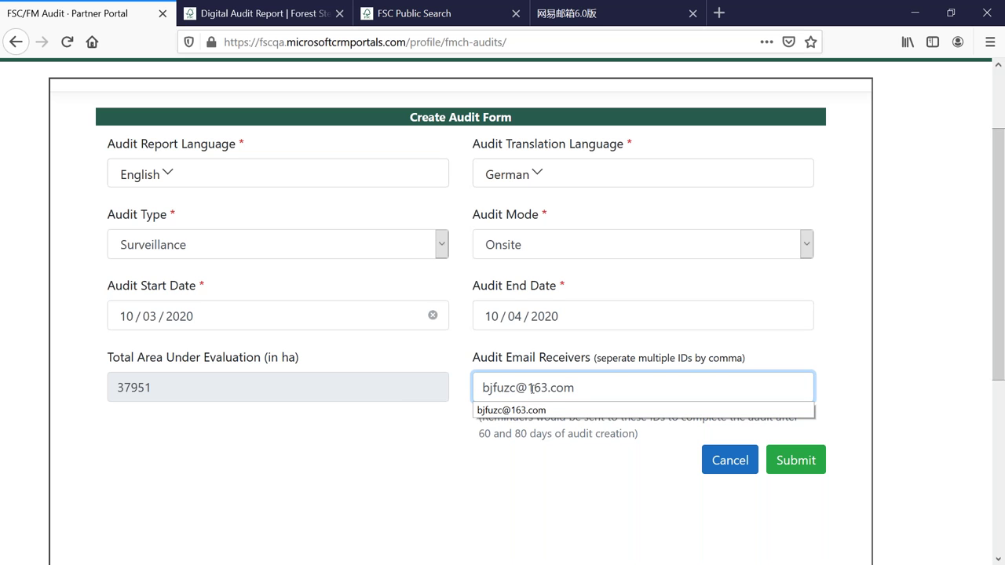
{"action": "left_click", "coordinate": [796, 461]}
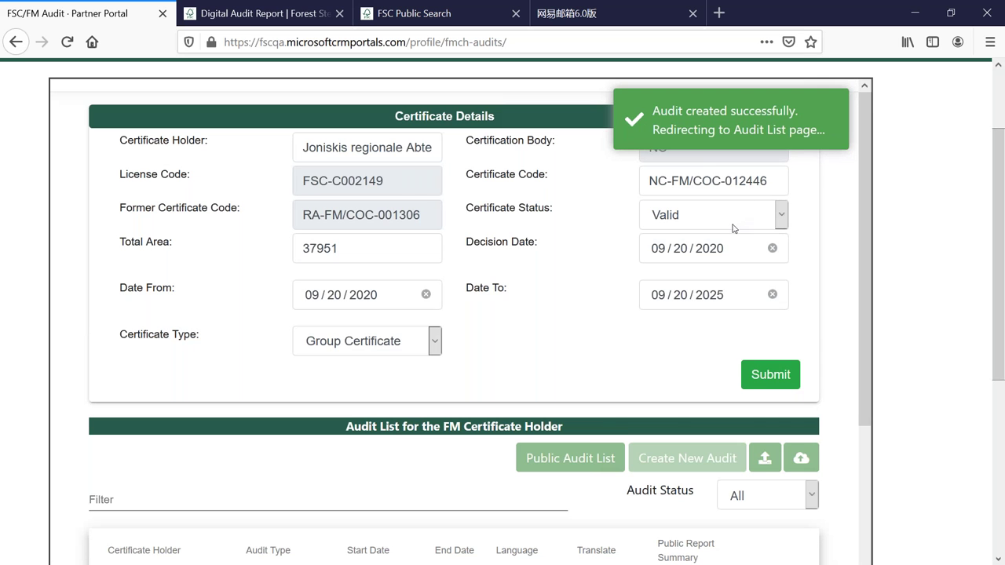
Check the new Surveillance audit tops the audit list, then switch to the 163 inbox
{"action": "scroll", "coordinate": [734, 228], "scroll_direction": "down", "scroll_amount": 3}
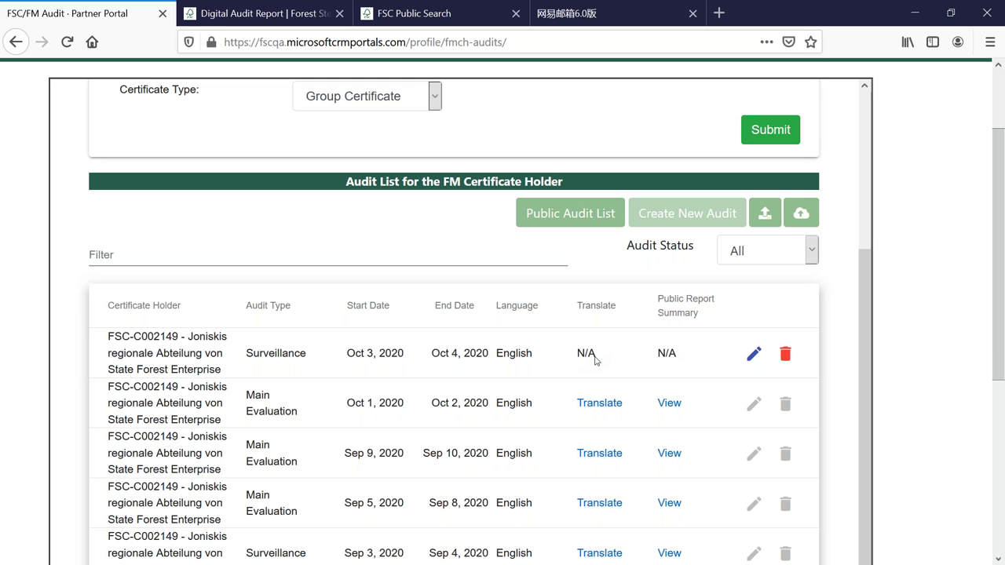
{"action": "left_click", "coordinate": [601, 17]}
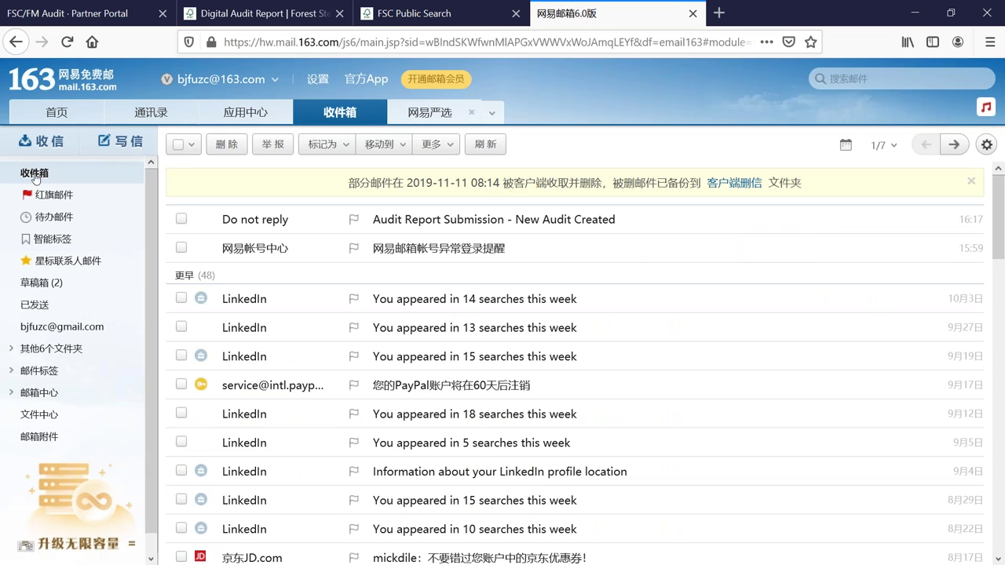
Reload the inbox, read the 'New Audit Created' e-mail, and return to the Digital Audit Report page
{"action": "left_click", "coordinate": [67, 47]}
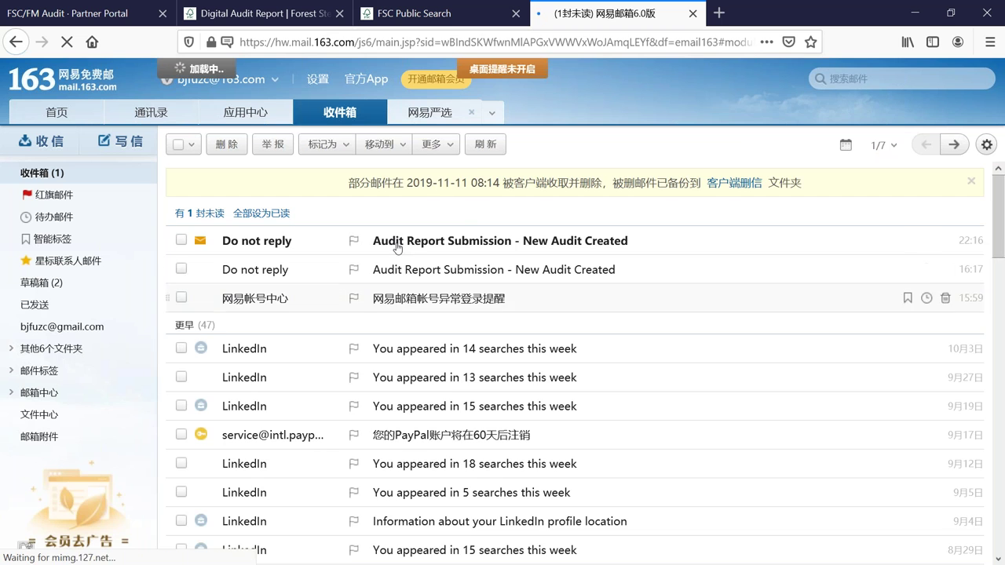
{"action": "left_click", "coordinate": [501, 241]}
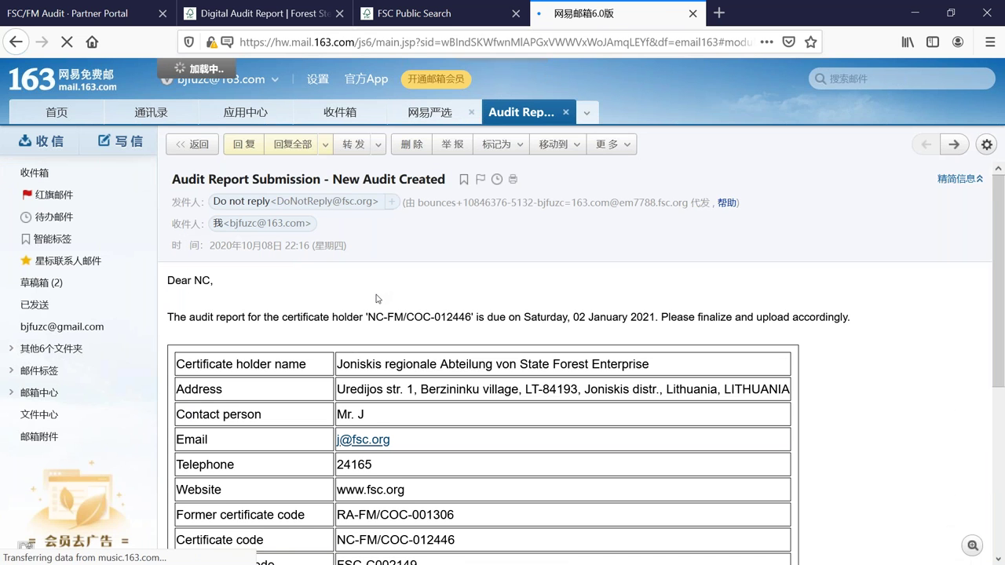
{"action": "scroll", "coordinate": [581, 365], "scroll_direction": "down", "scroll_amount": 1}
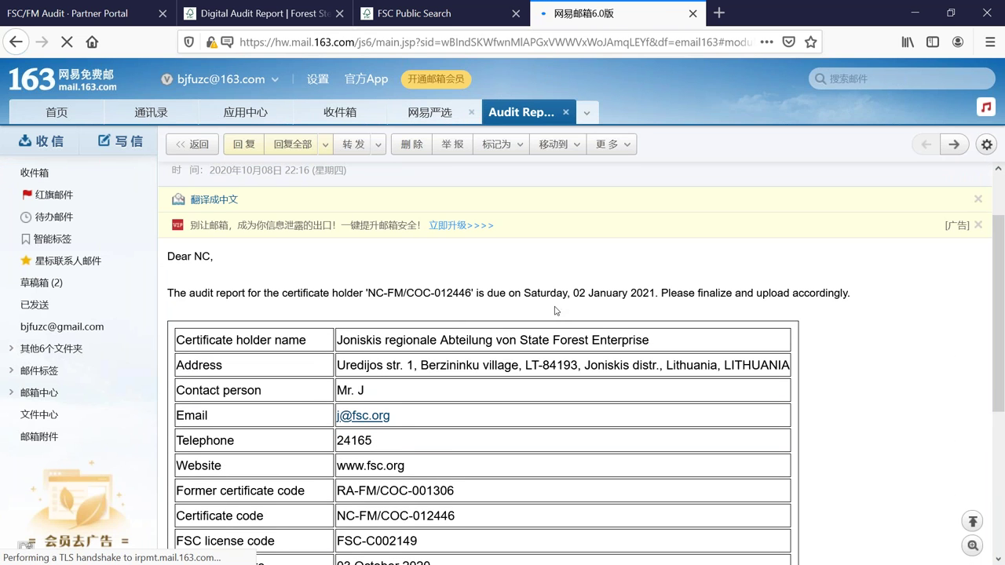
{"action": "scroll", "coordinate": [553, 314], "scroll_direction": "down", "scroll_amount": 3}
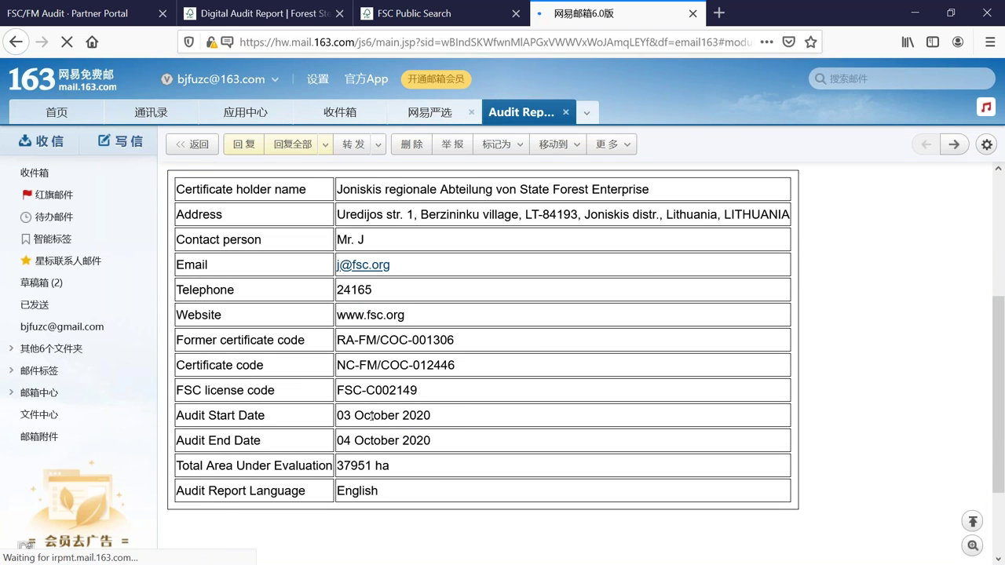
{"action": "scroll", "coordinate": [398, 421], "scroll_direction": "up", "scroll_amount": 3}
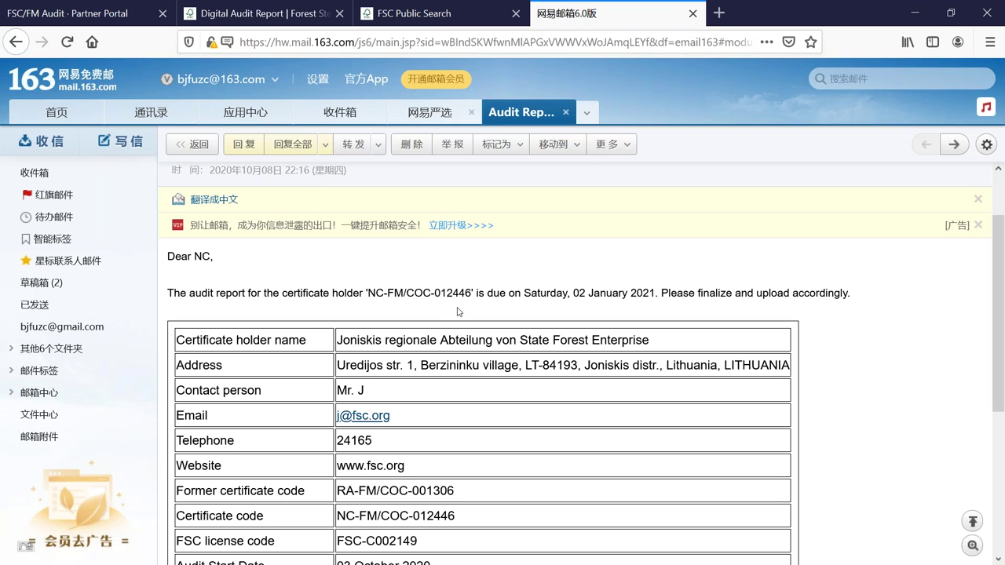
{"action": "left_click", "coordinate": [287, 13]}
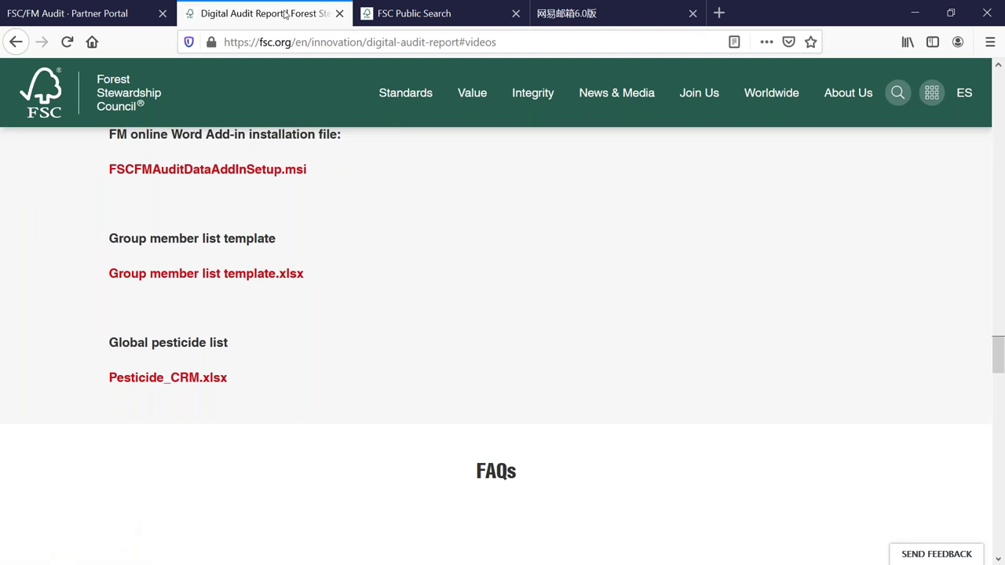
Open the FSC-C002149 audit report template from recent documents and show the FM Online Audit Data pane
{"action": "left_click", "coordinate": [144, 16]}
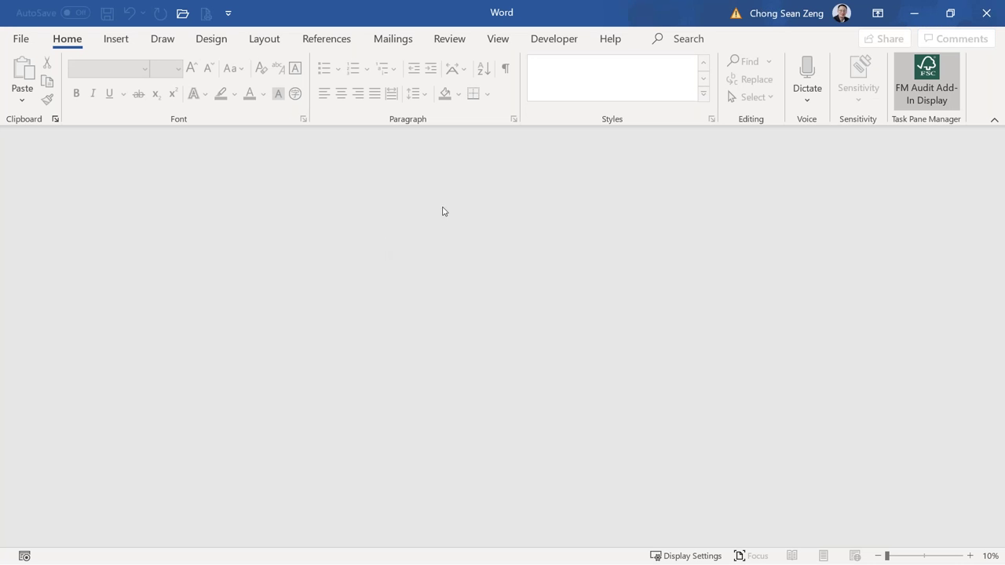
{"action": "left_click", "coordinate": [22, 39]}
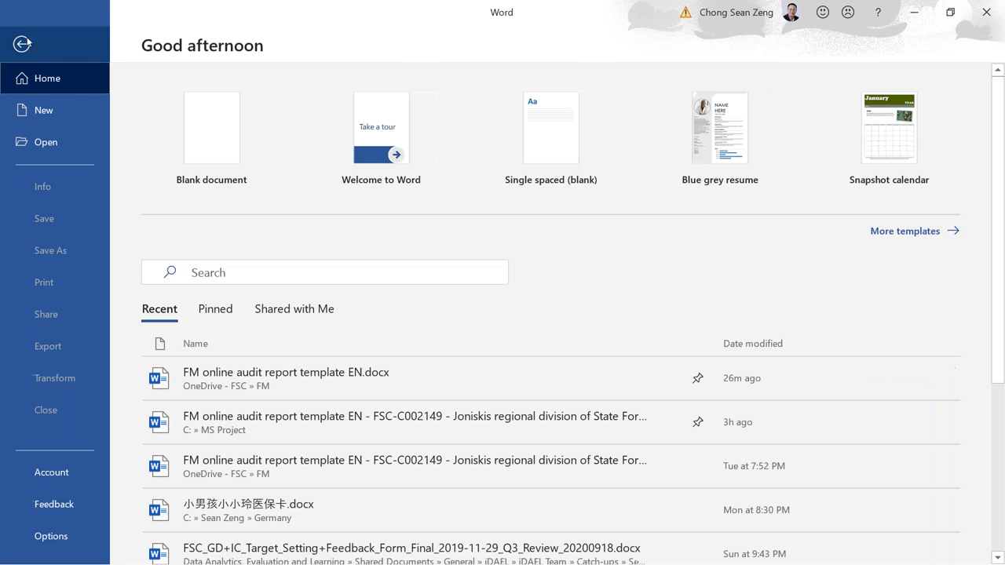
{"action": "left_click", "coordinate": [332, 418]}
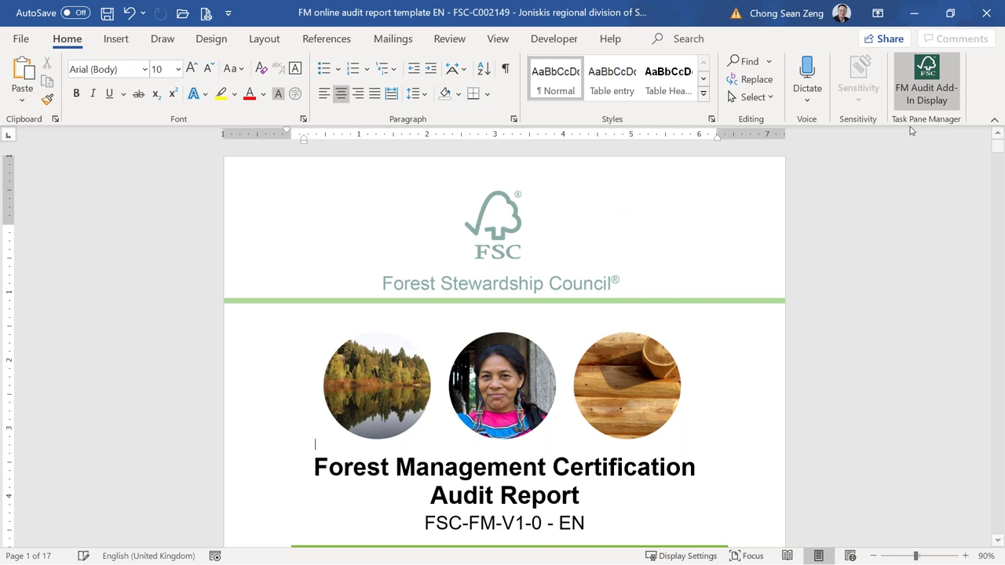
{"action": "left_click", "coordinate": [941, 98]}
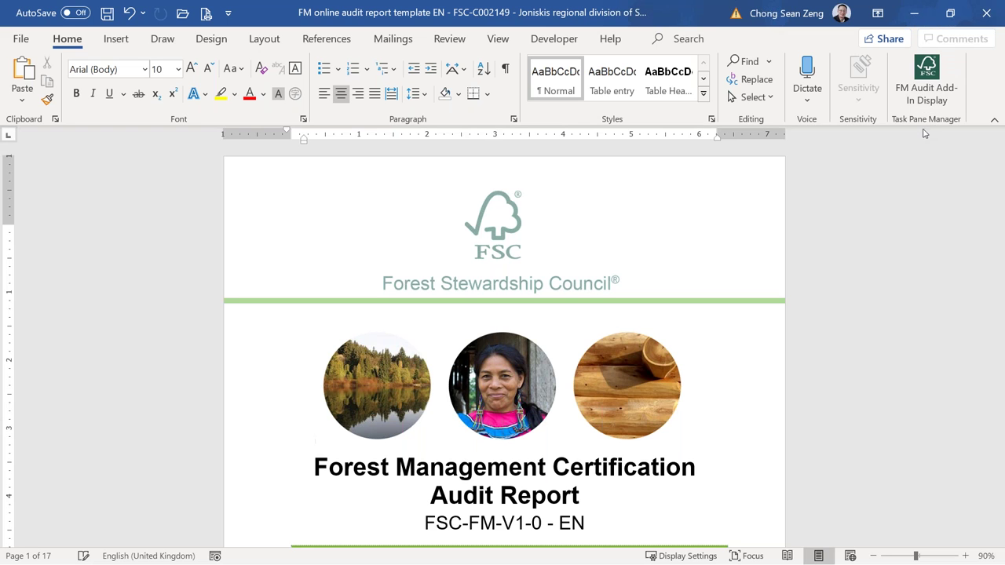
{"action": "left_click", "coordinate": [928, 105]}
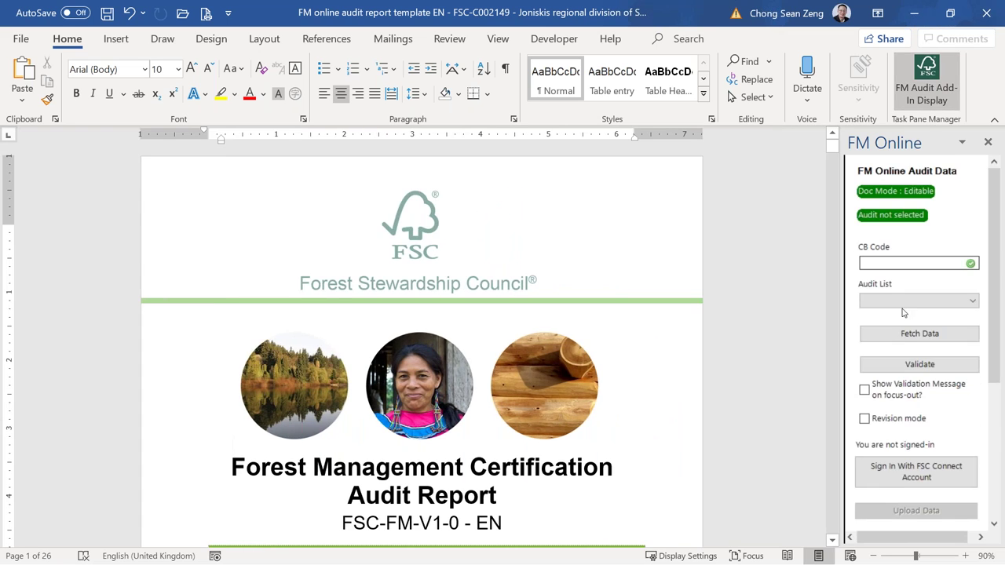
Paste the CB code, load its audits, select FSC-C002149 and request its data
{"action": "scroll", "coordinate": [424, 310], "scroll_direction": "down", "scroll_amount": 4}
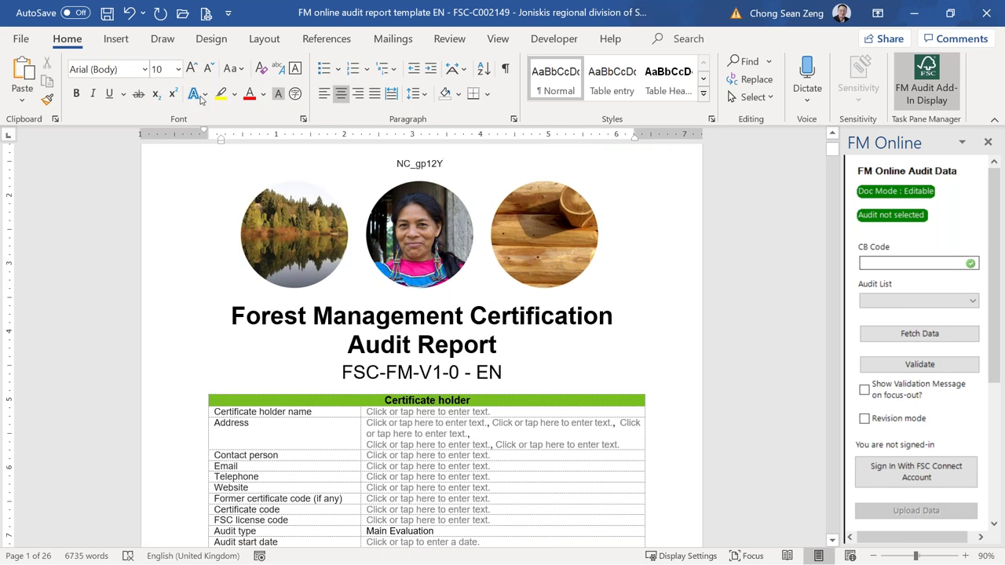
{"action": "left_click", "coordinate": [880, 265]}
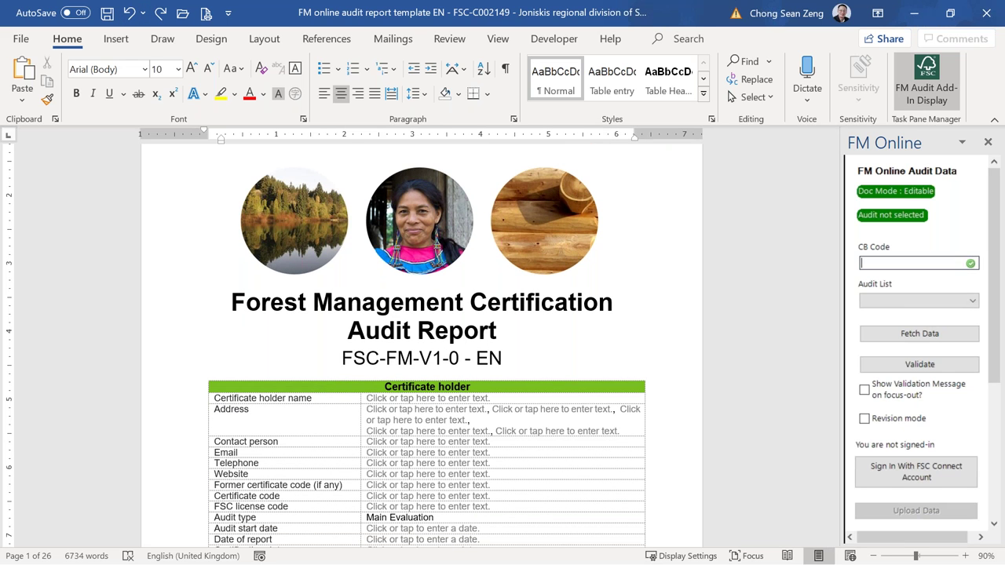
{"action": "key", "text": "ctrl+v"}
{"action": "left_click", "coordinate": [971, 263]}
{"action": "left_click", "coordinate": [910, 303]}
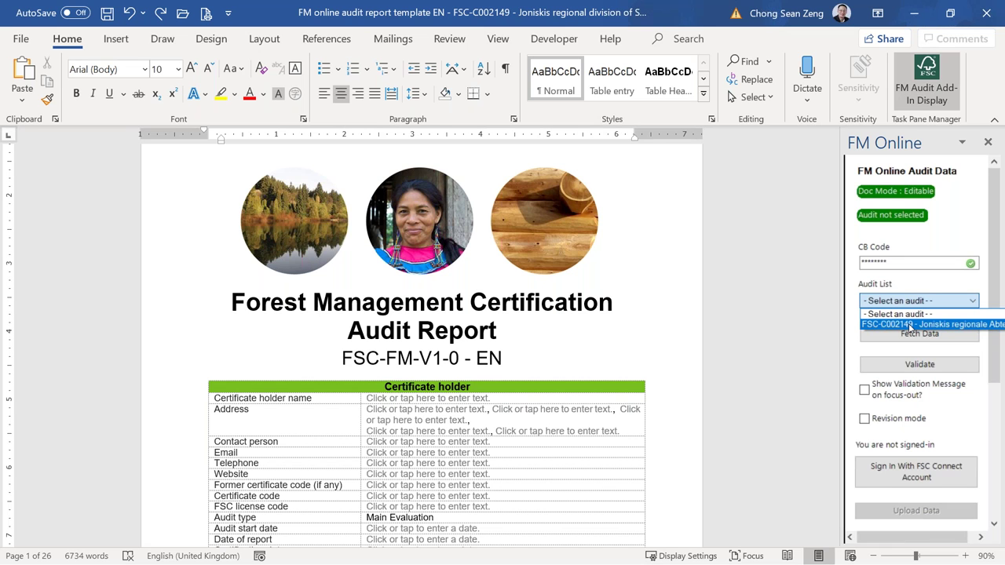
{"action": "left_click", "coordinate": [910, 325]}
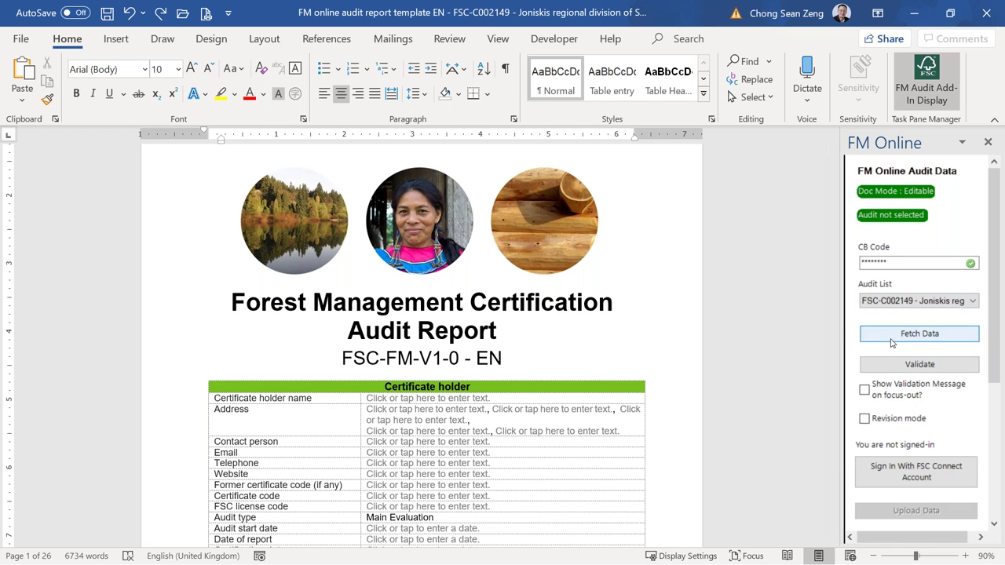
{"action": "left_click", "coordinate": [894, 337]}
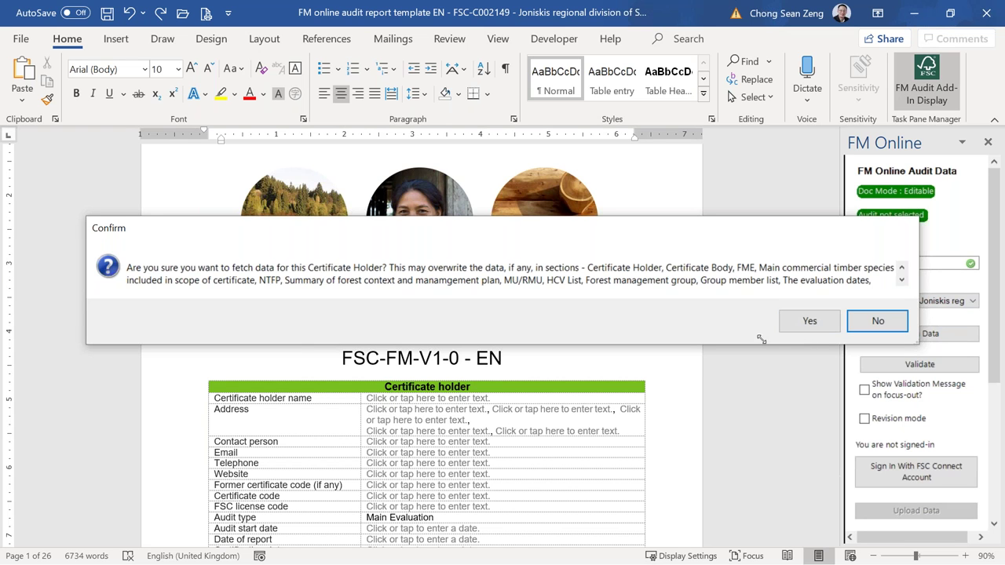
Accept overwriting the report with the fetched FSC-C002149 audit data, then go to the Partner Portal
{"action": "left_click", "coordinate": [807, 324]}
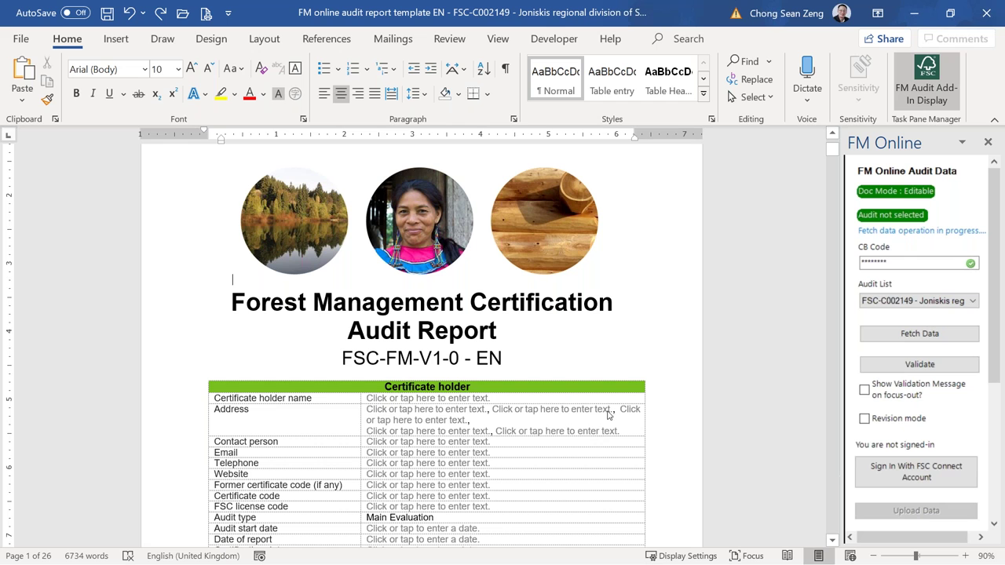
{"action": "key", "text": "alt+Tab"}
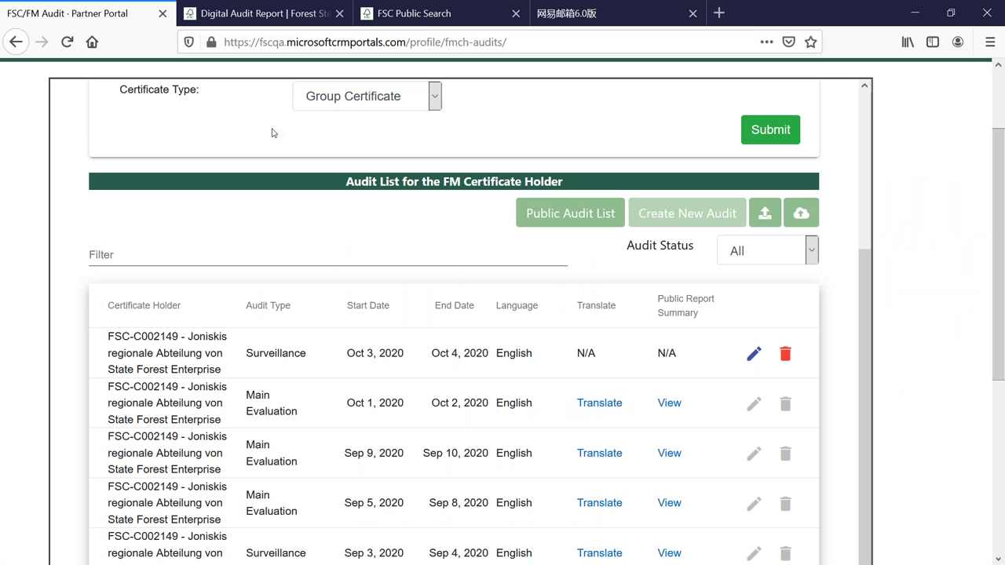
Look over the FSC public certificate details page, then return to the audit list
{"action": "left_click", "coordinate": [424, 16]}
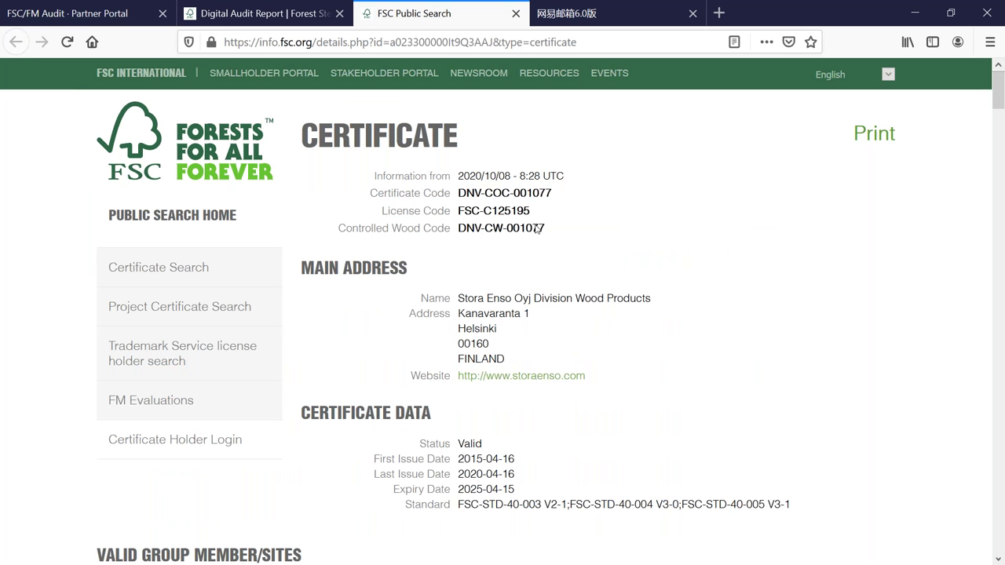
{"action": "scroll", "coordinate": [486, 258], "scroll_direction": "down", "scroll_amount": 2}
{"action": "scroll", "coordinate": [495, 169], "scroll_direction": "up", "scroll_amount": 2}
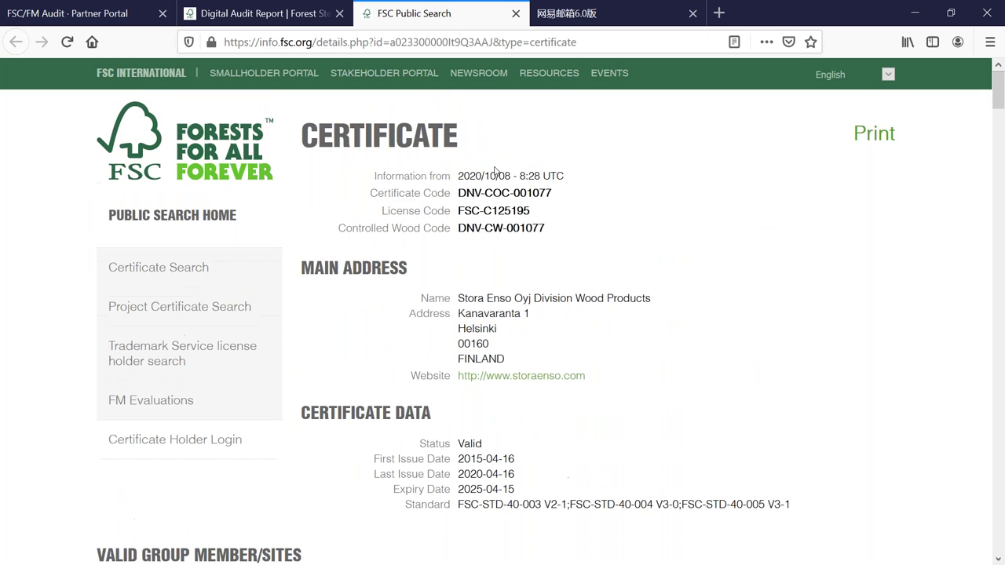
{"action": "left_click", "coordinate": [116, 14]}
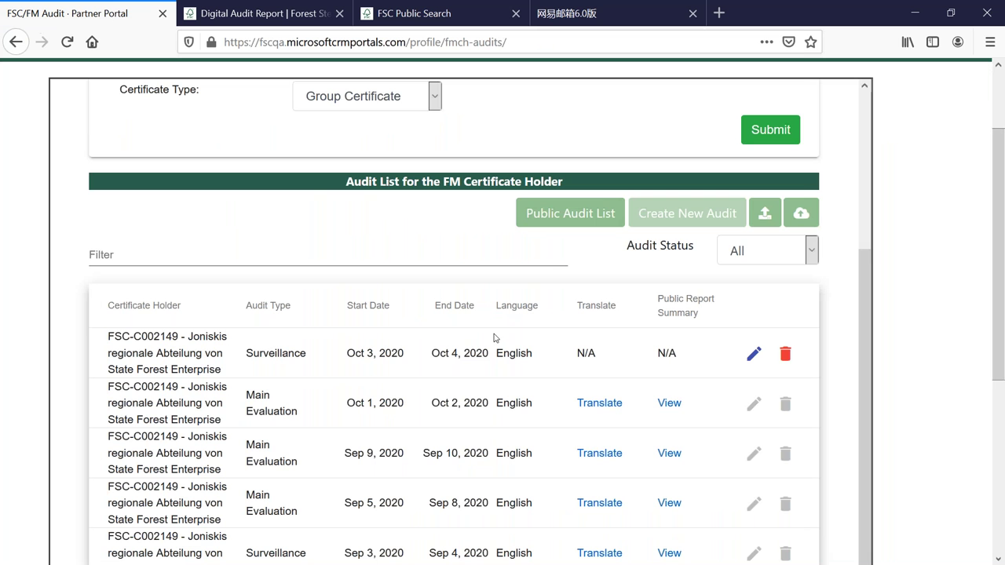
Open the public summary of the Oct 1 Main Evaluation, dismissing the data-fetched message
{"action": "left_click", "coordinate": [669, 403]}
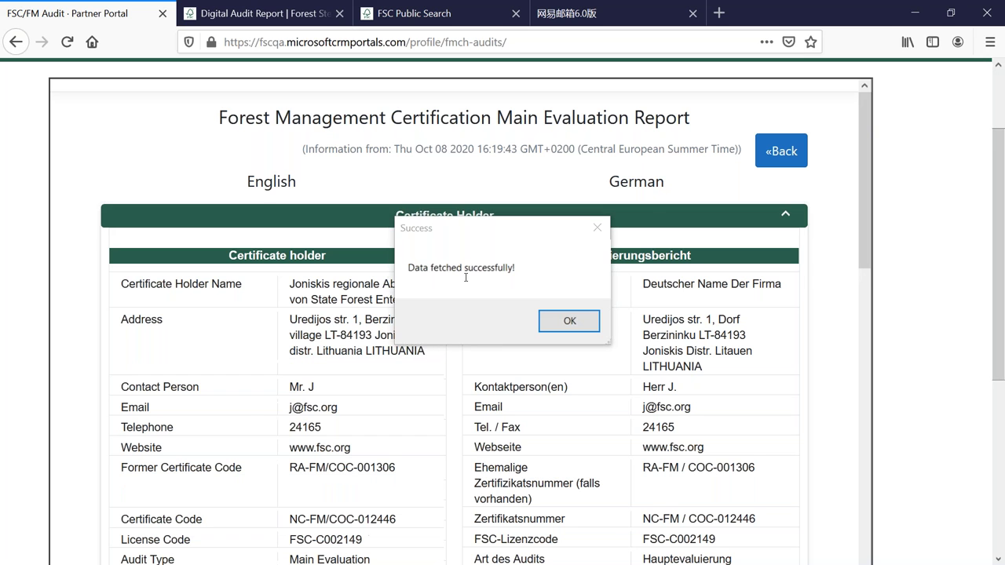
{"action": "left_click", "coordinate": [570, 323]}
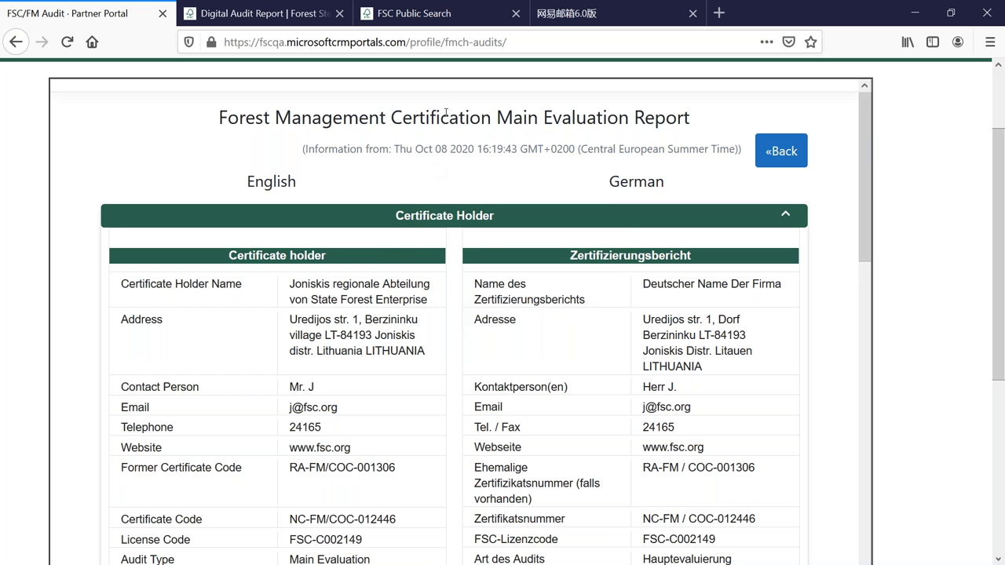
{"action": "left_click", "coordinate": [442, 19]}
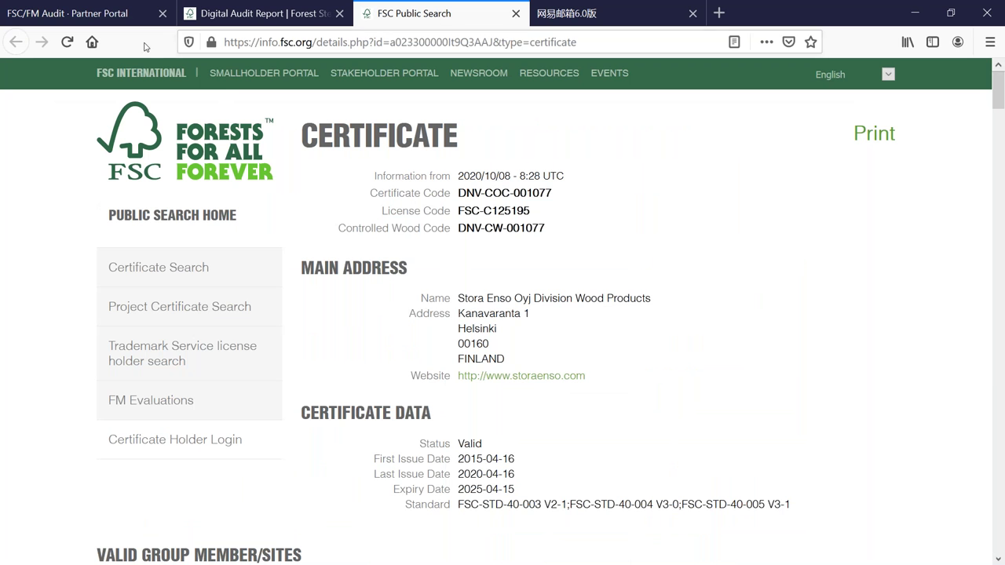
{"action": "left_click", "coordinate": [124, 19]}
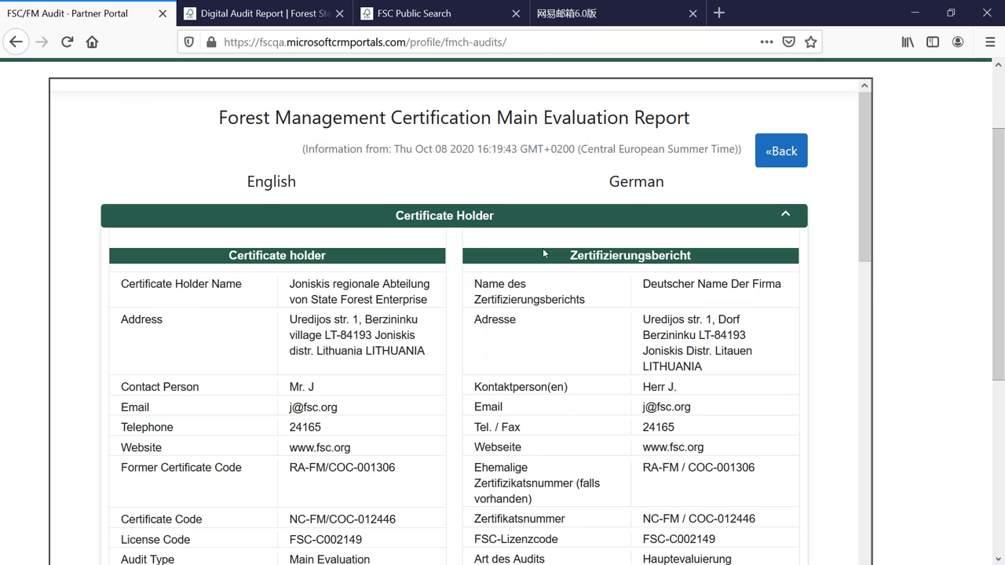
Expand and read the Certificat Holder Details section of the Main Evaluation summary
{"action": "scroll", "coordinate": [589, 212], "scroll_direction": "down", "scroll_amount": 2}
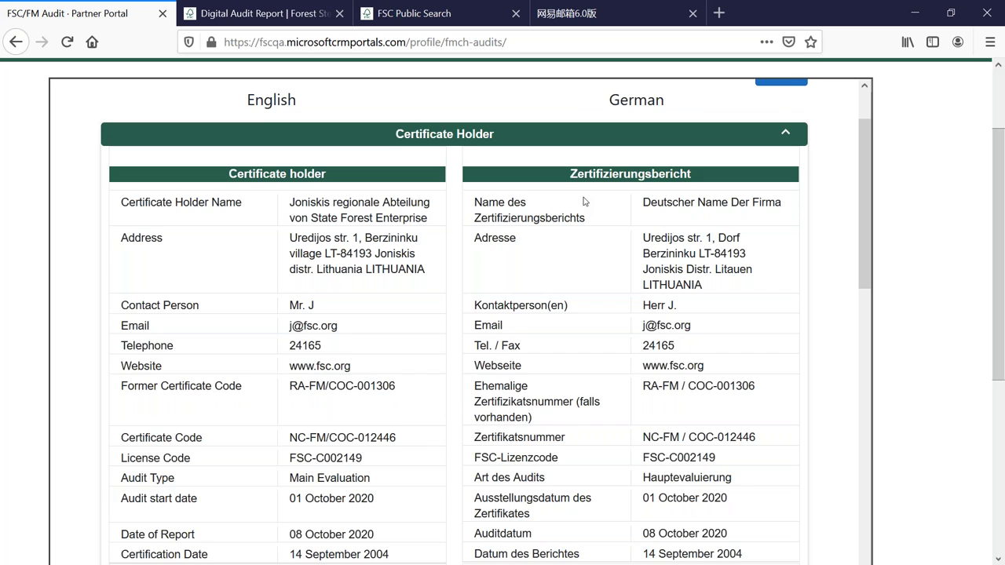
{"action": "scroll", "coordinate": [584, 201], "scroll_direction": "down", "scroll_amount": 15}
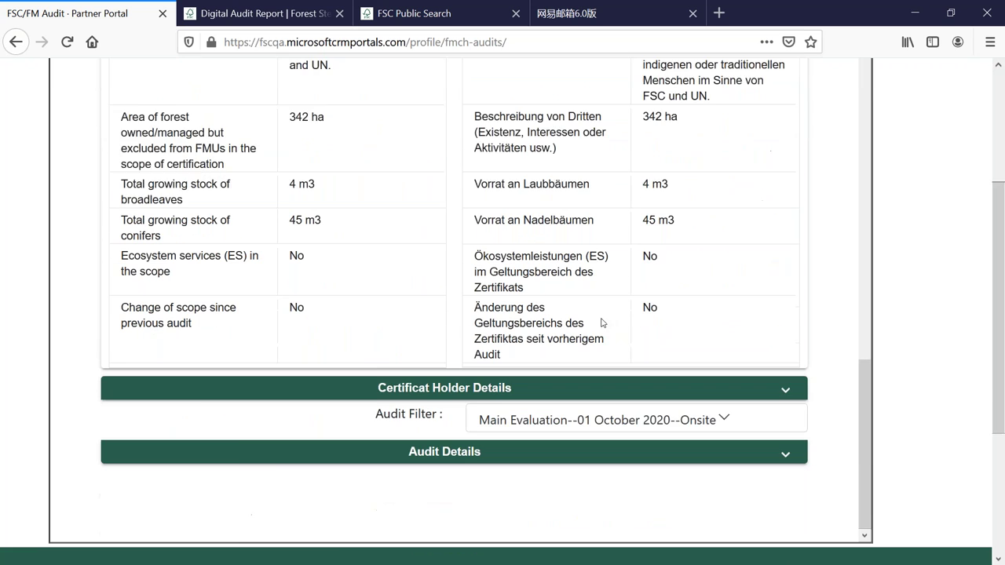
{"action": "scroll", "coordinate": [602, 323], "scroll_direction": "down", "scroll_amount": 3}
{"action": "left_click", "coordinate": [568, 243]}
{"action": "scroll", "coordinate": [586, 230], "scroll_direction": "down", "scroll_amount": 4}
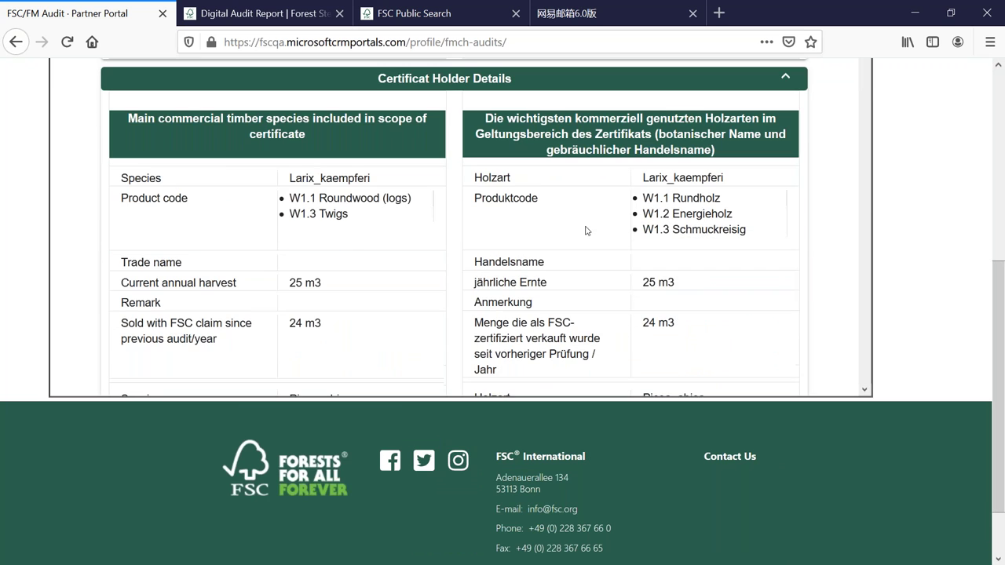
{"action": "scroll", "coordinate": [752, 281], "scroll_direction": "down", "scroll_amount": 10}
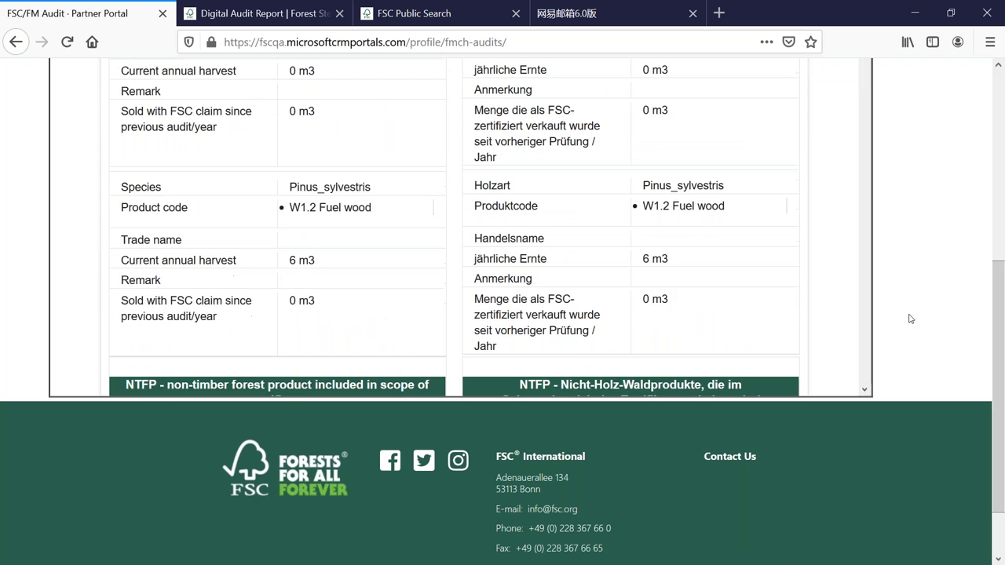
{"action": "scroll", "coordinate": [871, 269], "scroll_direction": "down", "scroll_amount": 6}
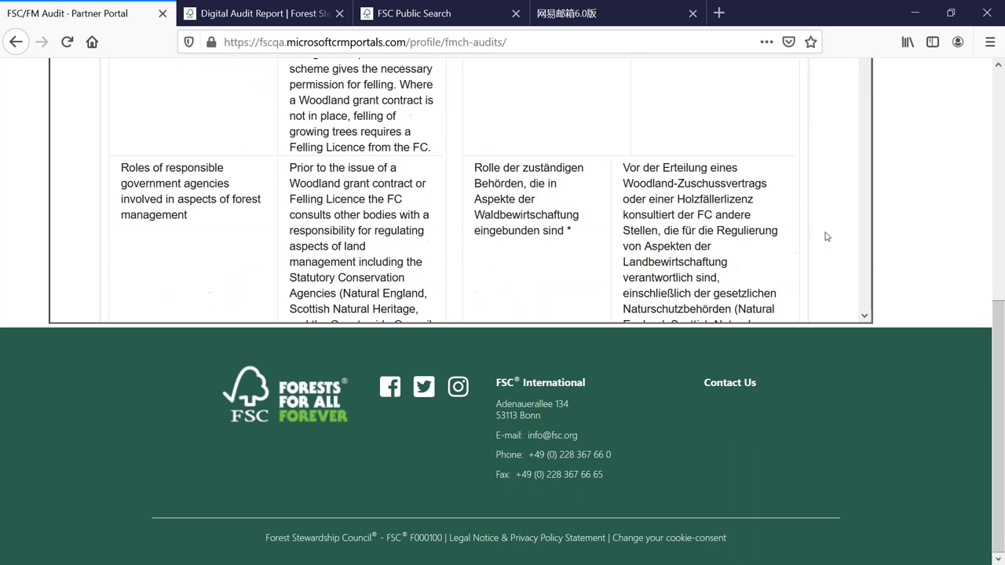
{"action": "scroll", "coordinate": [840, 217], "scroll_direction": "up", "scroll_amount": 3}
{"action": "scroll", "coordinate": [840, 217], "scroll_direction": "up", "scroll_amount": 3}
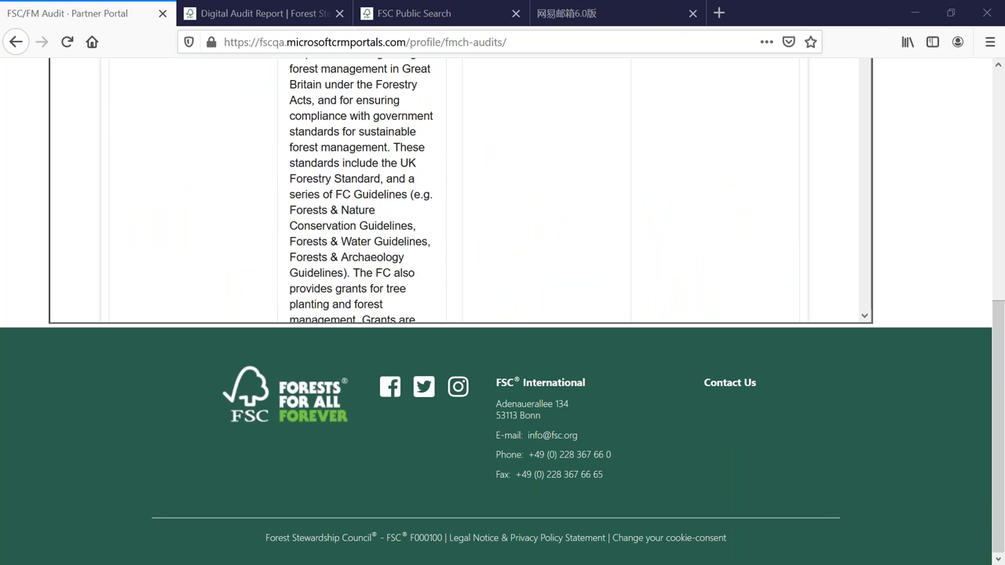
Back in Word, check the Certificate holder table shows FSC-C002149, Surveillance audit from Oct 03, 2020
{"action": "key", "text": "alt+Tab"}
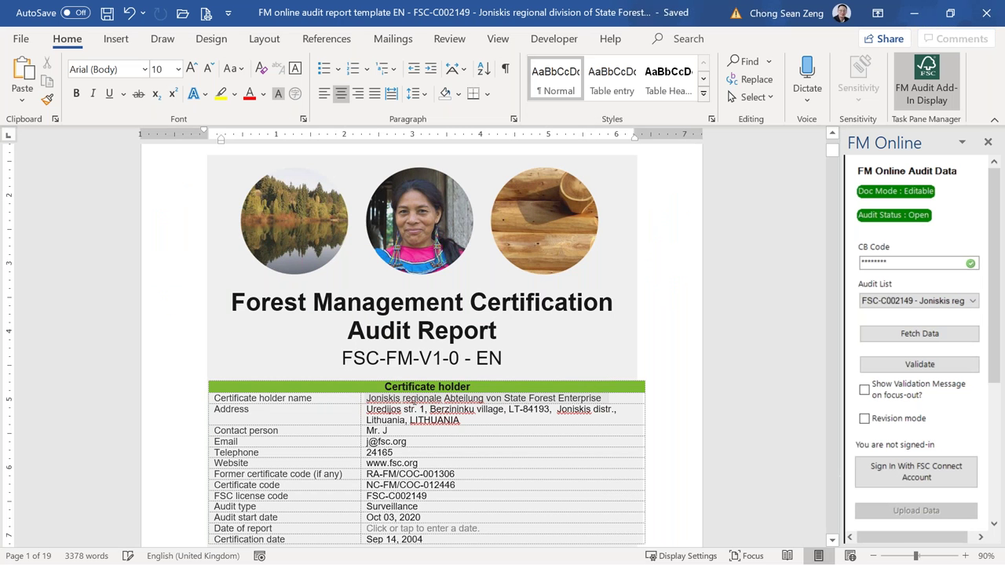
{"action": "left_click", "coordinate": [483, 398]}
{"action": "scroll", "coordinate": [424, 345], "scroll_direction": "down", "scroll_amount": 2}
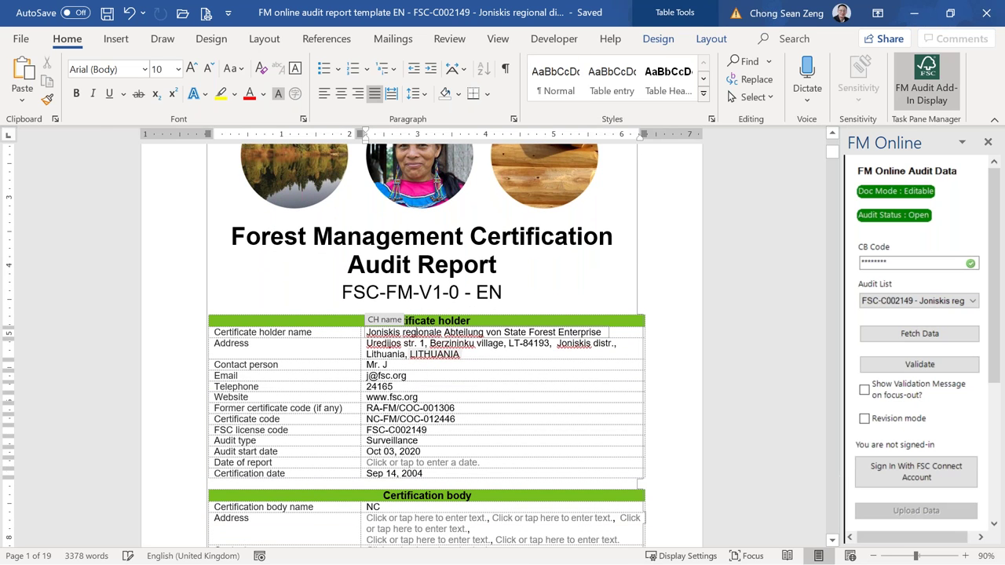
{"action": "scroll", "coordinate": [414, 360], "scroll_direction": "down", "scroll_amount": 2}
{"action": "scroll", "coordinate": [413, 359], "scroll_direction": "down", "scroll_amount": 1}
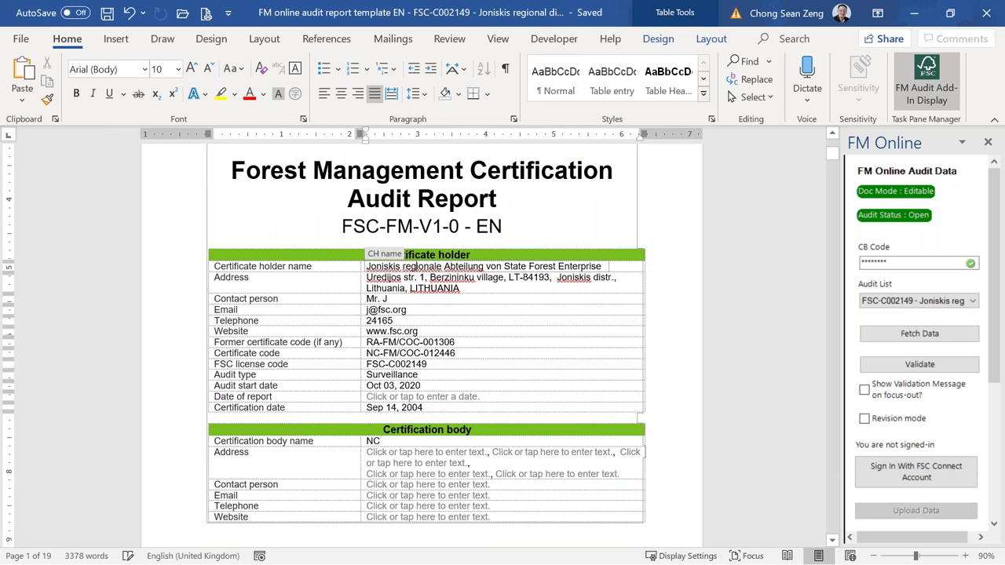
Set the Date of report to Oct 8, 2020 and review the Audit start date
{"action": "left_click", "coordinate": [383, 397]}
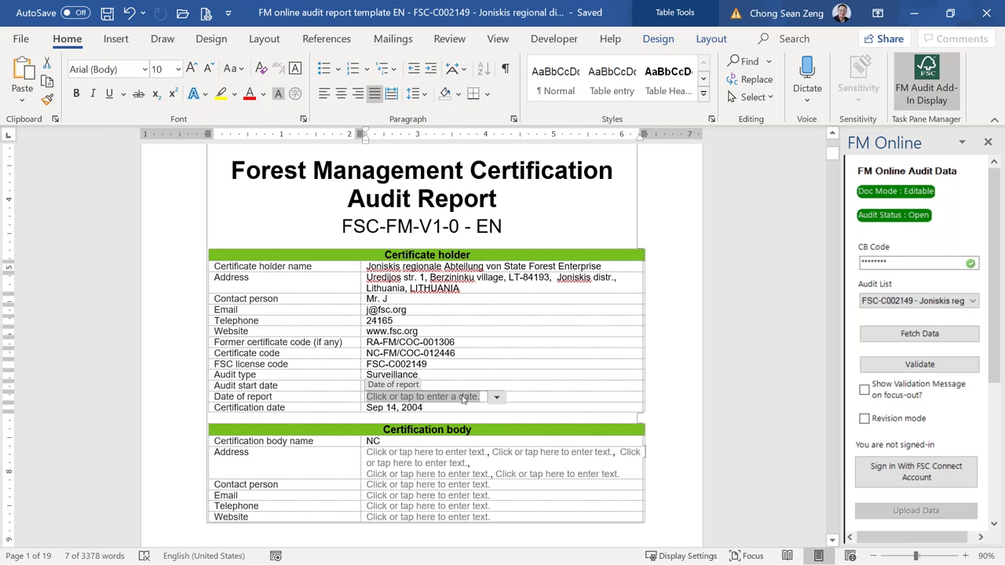
{"action": "left_click", "coordinate": [497, 398]}
{"action": "left_click", "coordinate": [438, 524]}
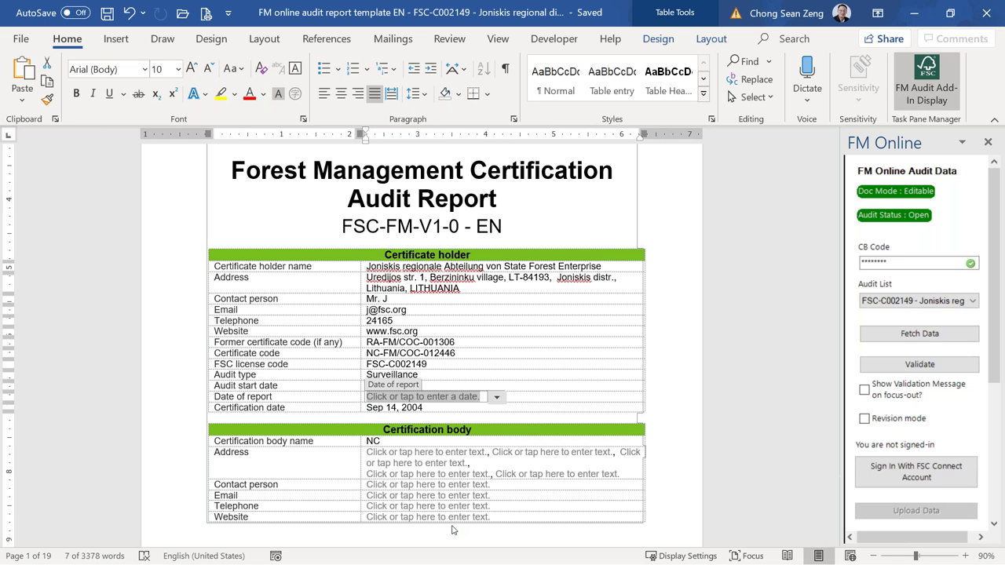
{"action": "left_click", "coordinate": [393, 386]}
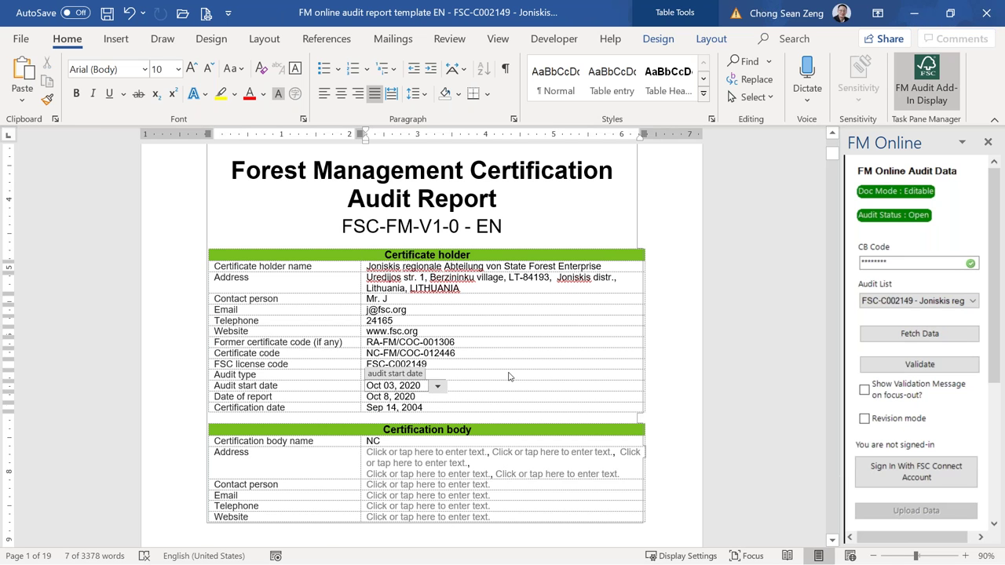
{"action": "scroll", "coordinate": [472, 374], "scroll_direction": "down", "scroll_amount": 5}
{"action": "scroll", "coordinate": [415, 371], "scroll_direction": "down", "scroll_amount": 13}
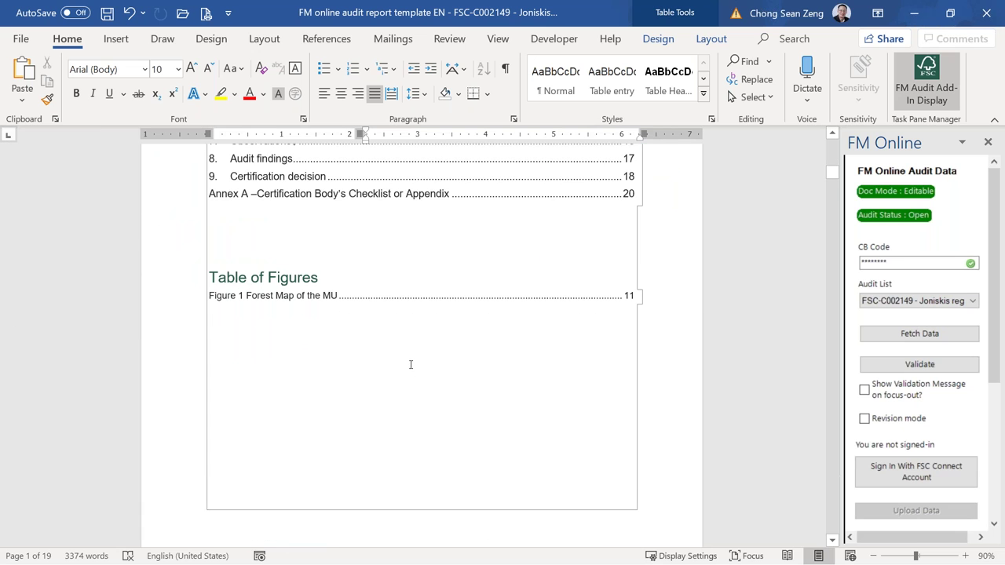
{"action": "scroll", "coordinate": [410, 364], "scroll_direction": "down", "scroll_amount": 13}
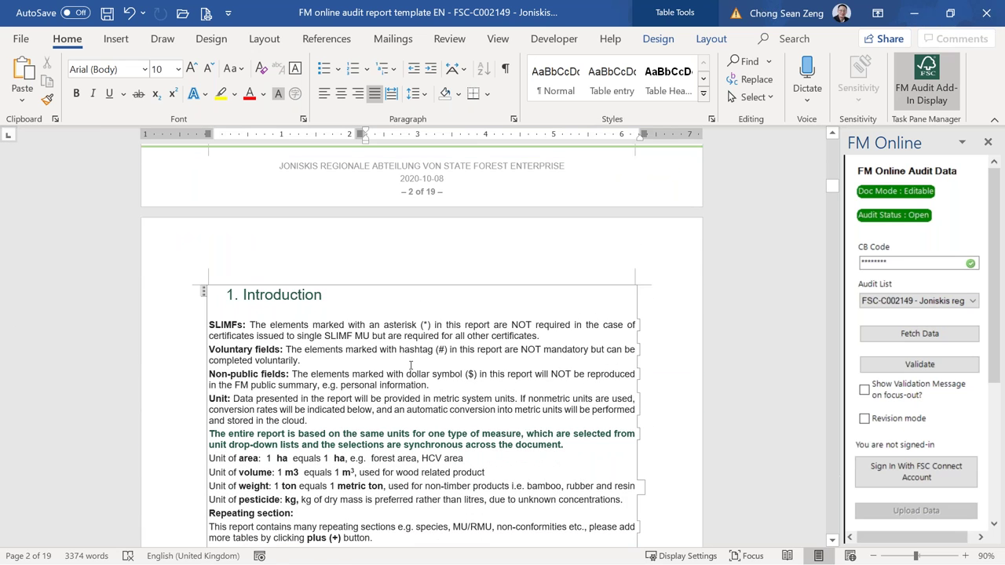
{"action": "scroll", "coordinate": [410, 365], "scroll_direction": "up", "scroll_amount": 12}
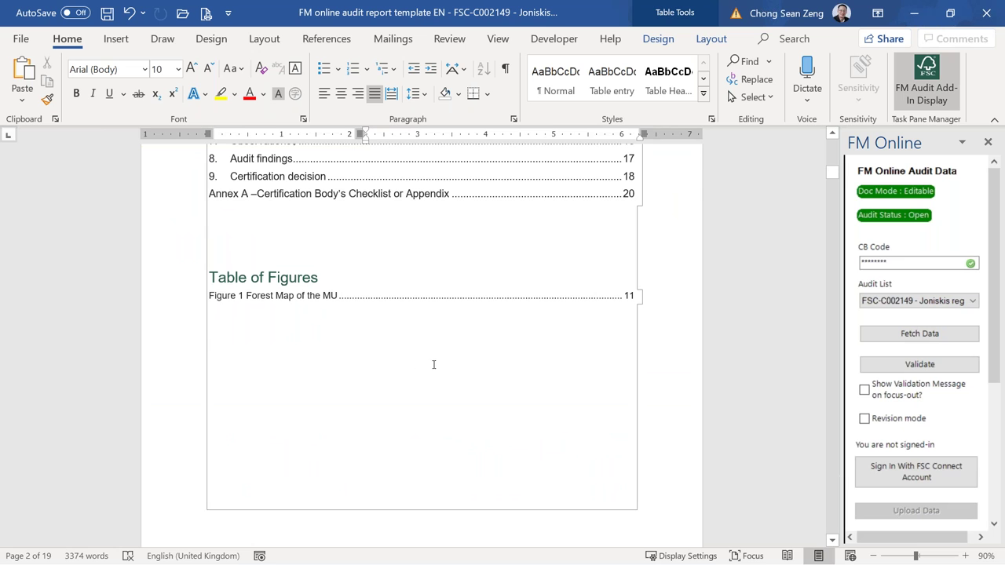
{"action": "scroll", "coordinate": [434, 364], "scroll_direction": "up", "scroll_amount": 20}
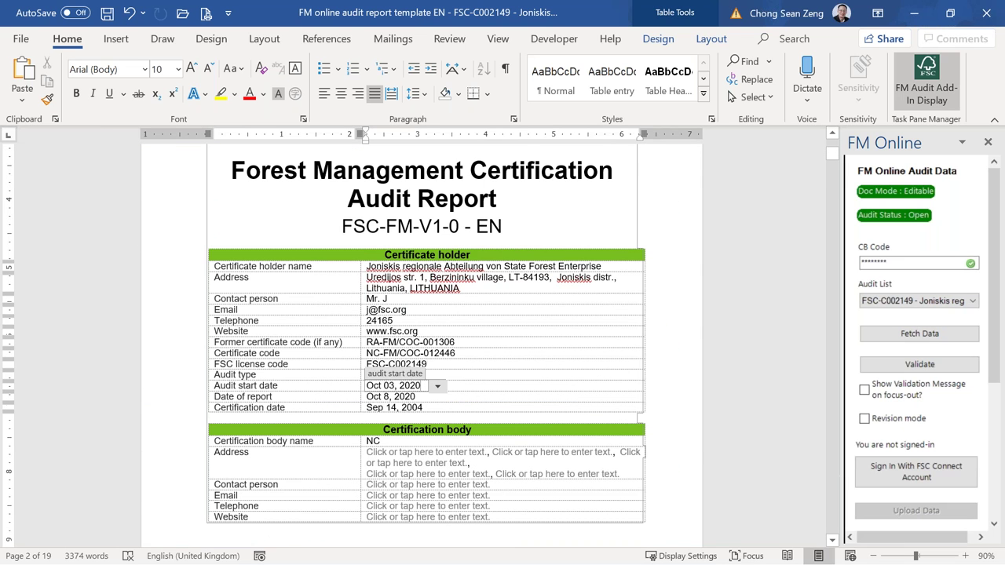
{"action": "left_click", "coordinate": [491, 360]}
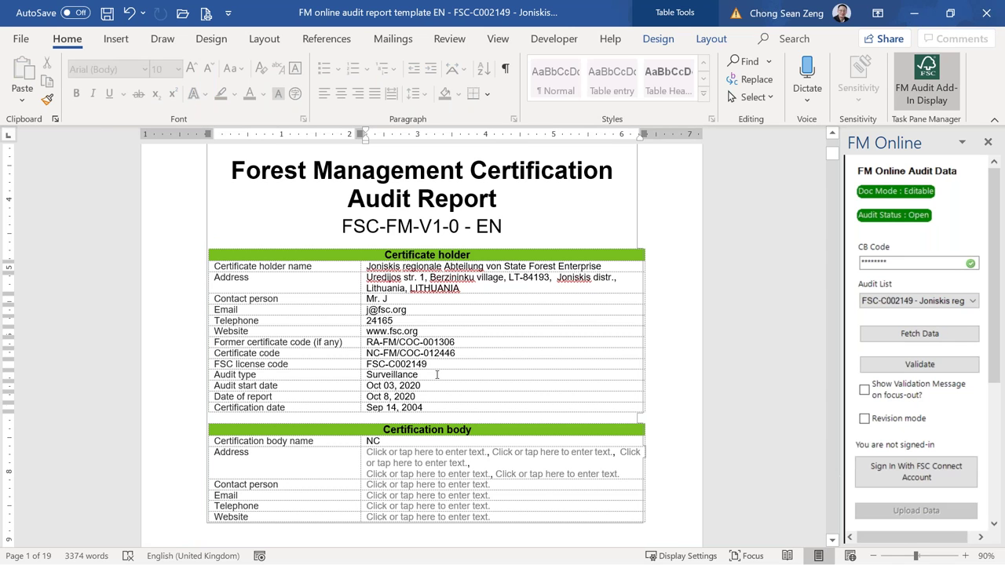
Try Main Evaluation in the Audit type list, then set it back to Surveillance
{"action": "left_click", "coordinate": [414, 375]}
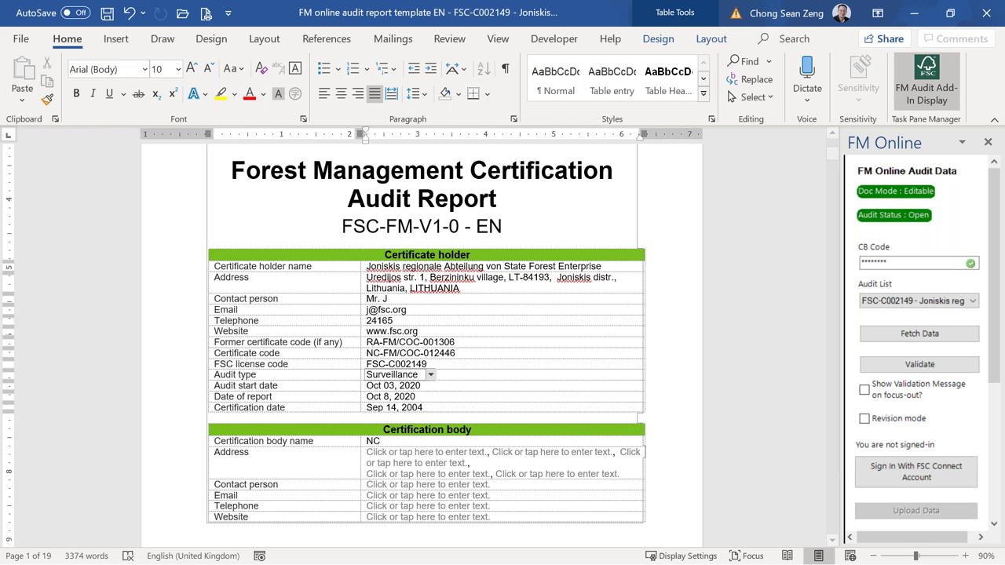
{"action": "left_click", "coordinate": [431, 375]}
{"action": "left_click", "coordinate": [417, 395]}
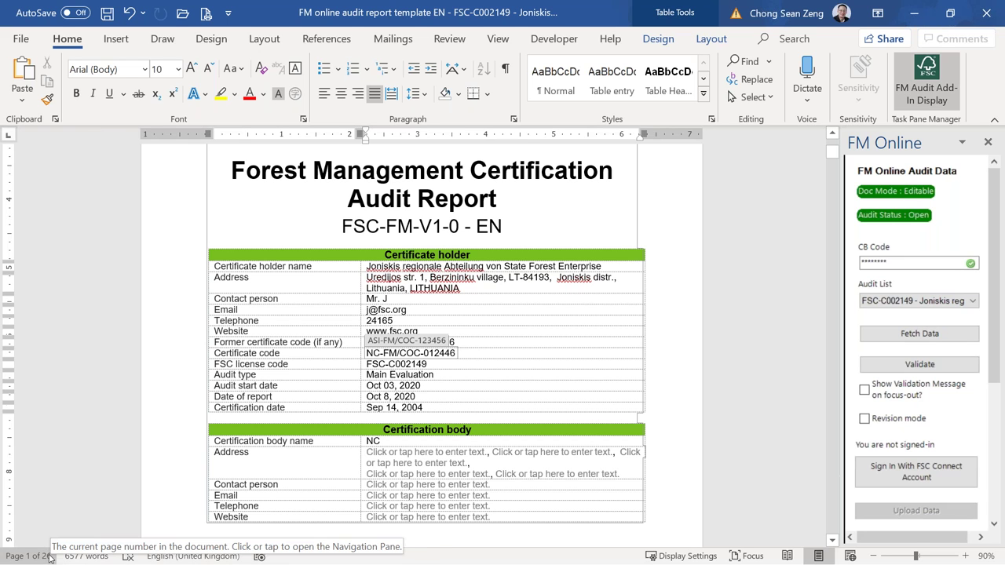
{"action": "left_click", "coordinate": [441, 376]}
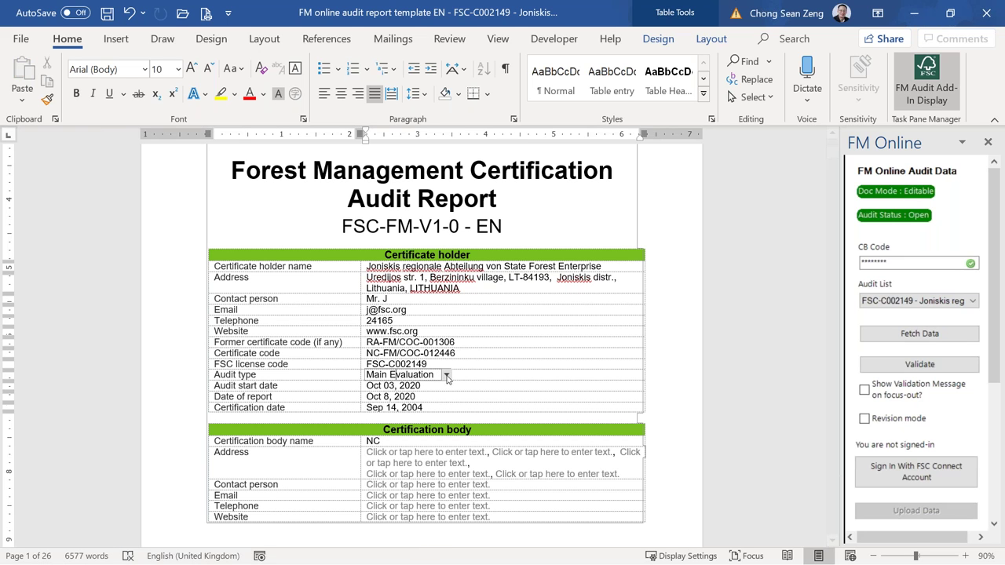
{"action": "left_click", "coordinate": [446, 375]}
{"action": "left_click", "coordinate": [428, 401]}
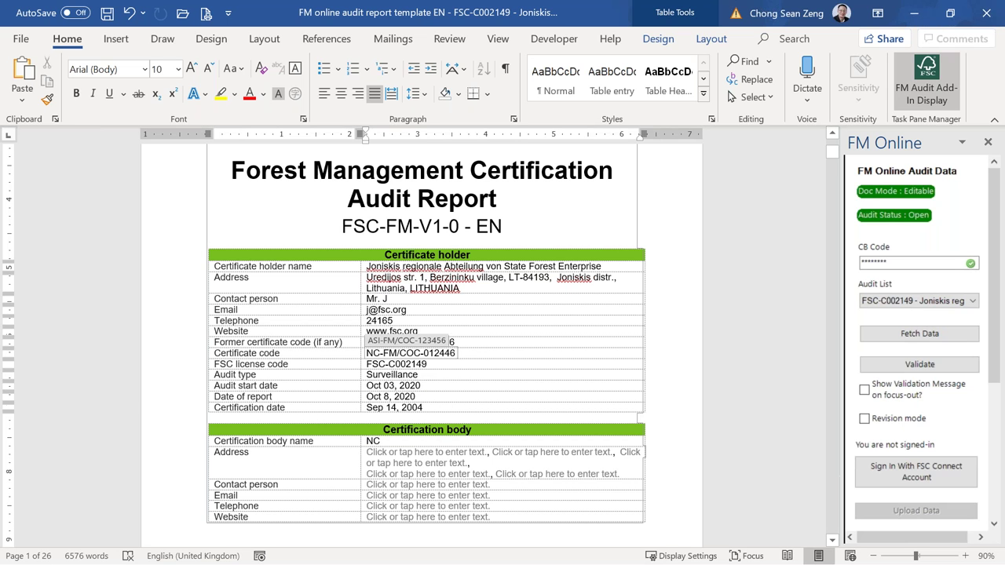
{"action": "scroll", "coordinate": [421, 338], "scroll_direction": "down", "scroll_amount": 15}
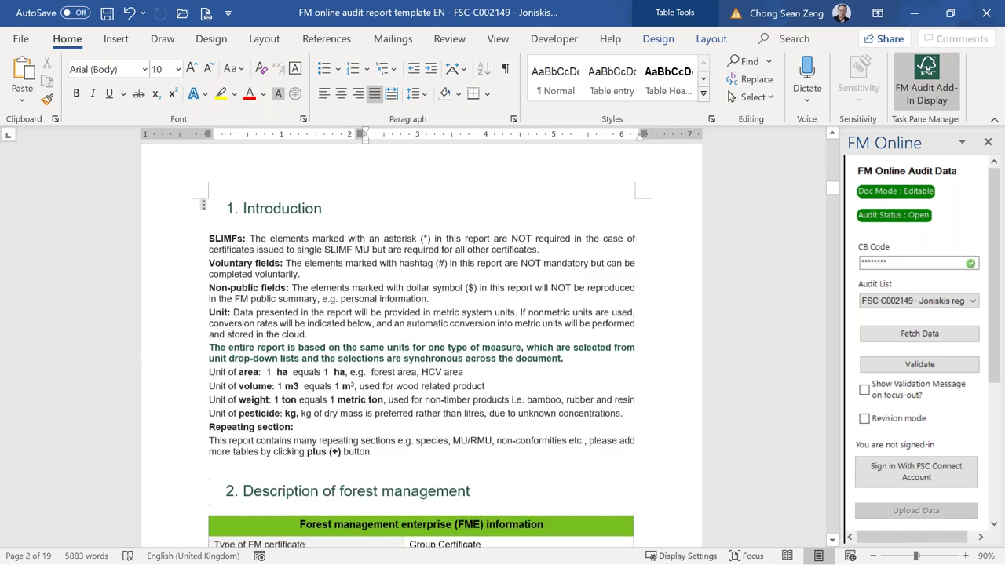
Check the Type of FM certificate choices, leaving the selection unchanged
{"action": "scroll", "coordinate": [421, 346], "scroll_direction": "down", "scroll_amount": 5}
{"action": "left_click", "coordinate": [488, 302]}
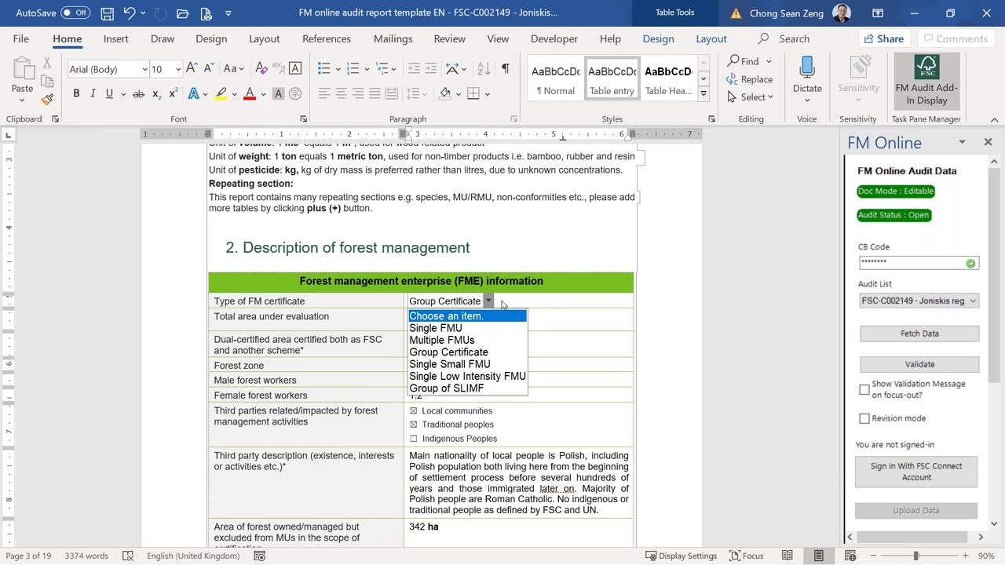
{"action": "left_click", "coordinate": [544, 434]}
{"action": "scroll", "coordinate": [421, 345], "scroll_direction": "down", "scroll_amount": 12}
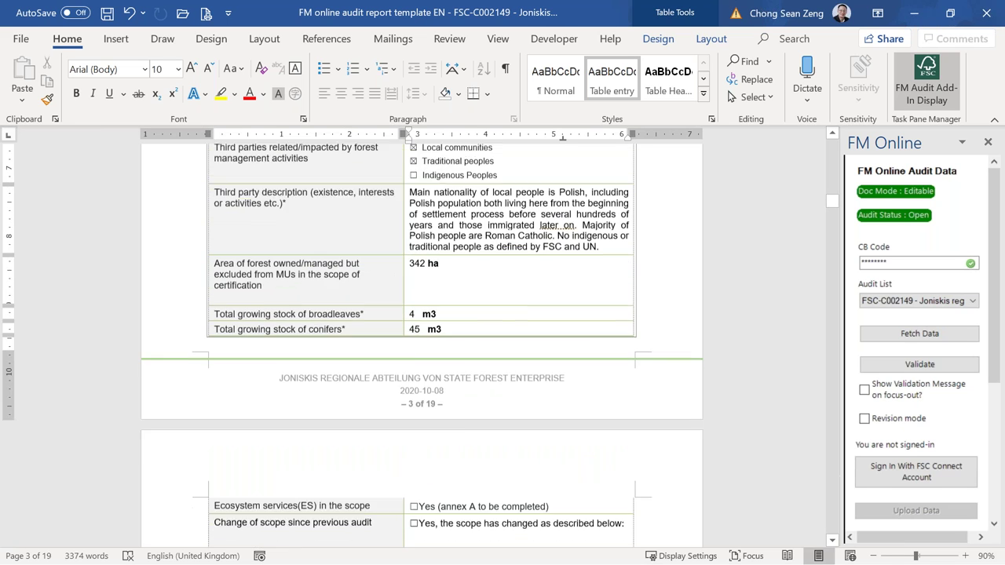
With the Navigation Pane shown, tick Ecosystem services to see Annex B appear, then untick it
{"action": "left_click", "coordinate": [495, 39]}
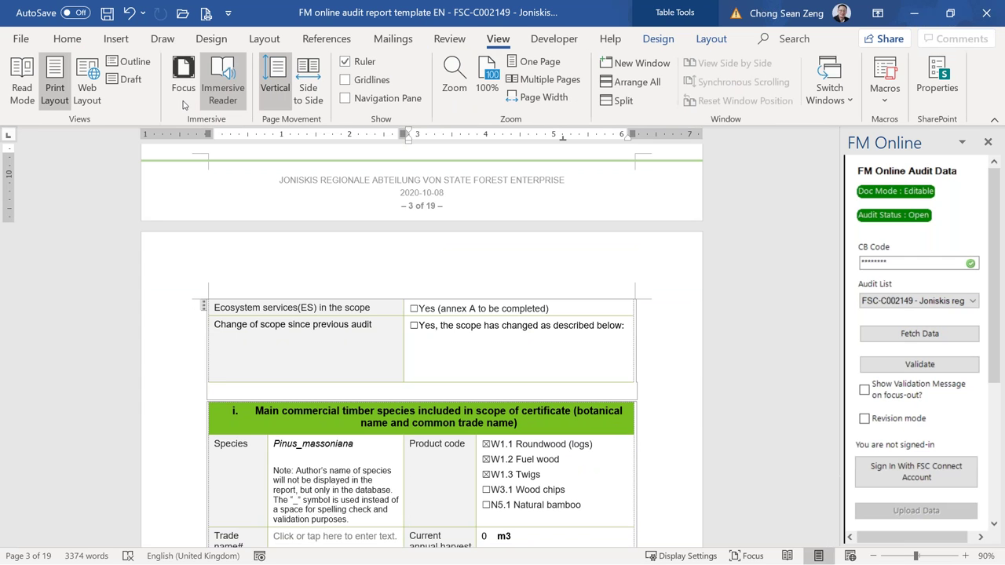
{"action": "left_click", "coordinate": [369, 103]}
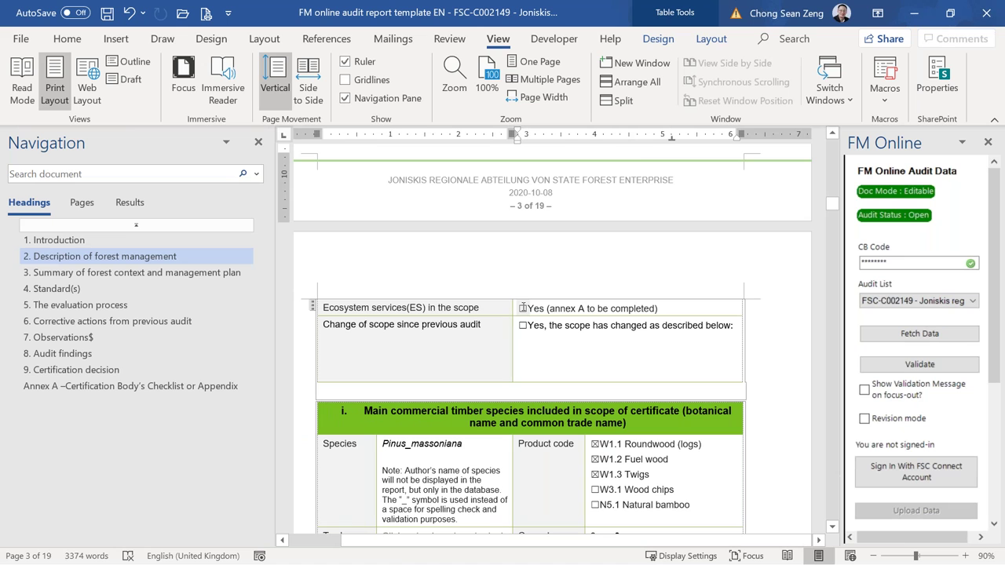
{"action": "left_click", "coordinate": [522, 308]}
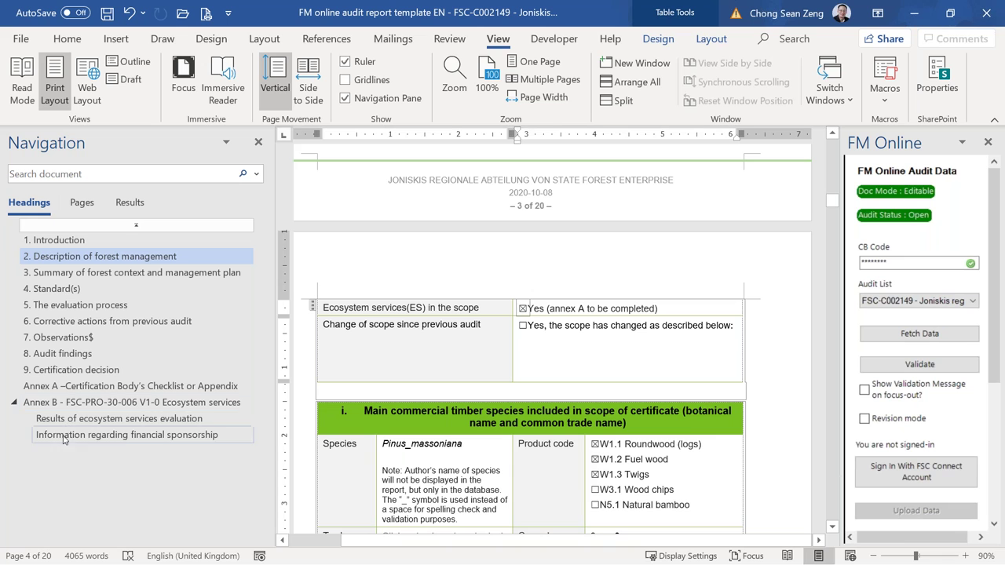
{"action": "left_click", "coordinate": [521, 308]}
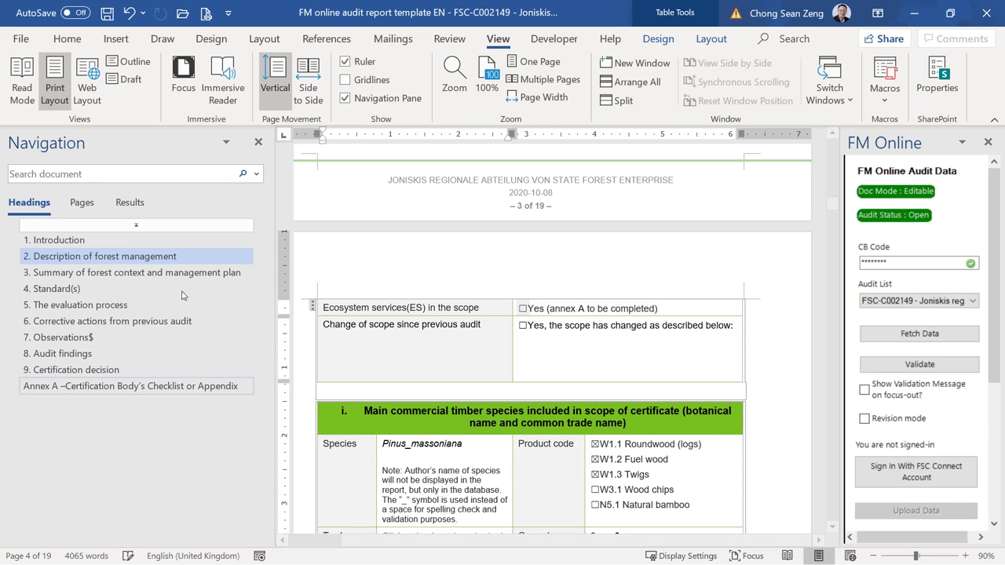
{"action": "left_click", "coordinate": [259, 143]}
{"action": "scroll", "coordinate": [572, 337], "scroll_direction": "up", "scroll_amount": 10}
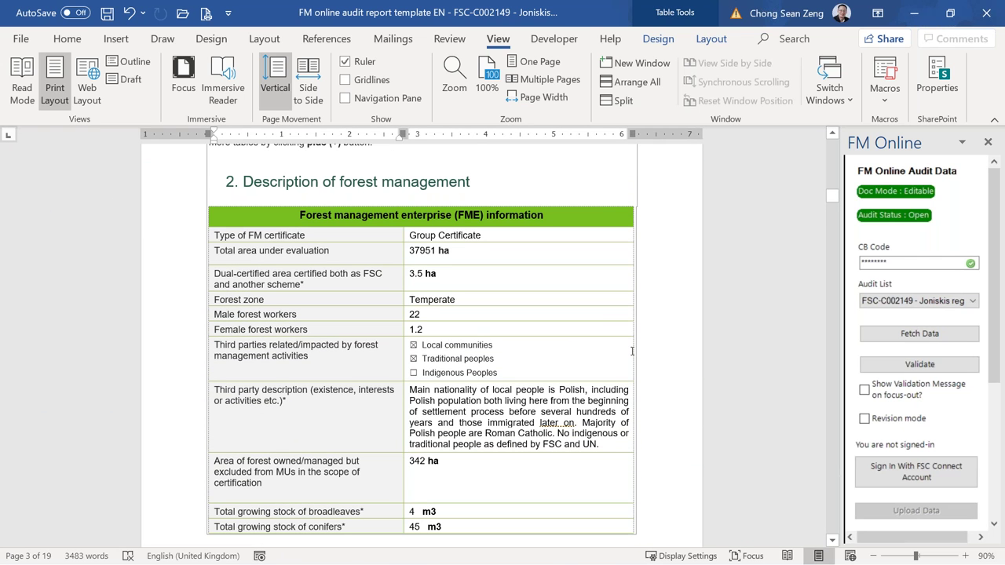
Turn on focus-out validation messages and set Forest zone to Tropical, which gets rejected
{"action": "left_click", "coordinate": [865, 392]}
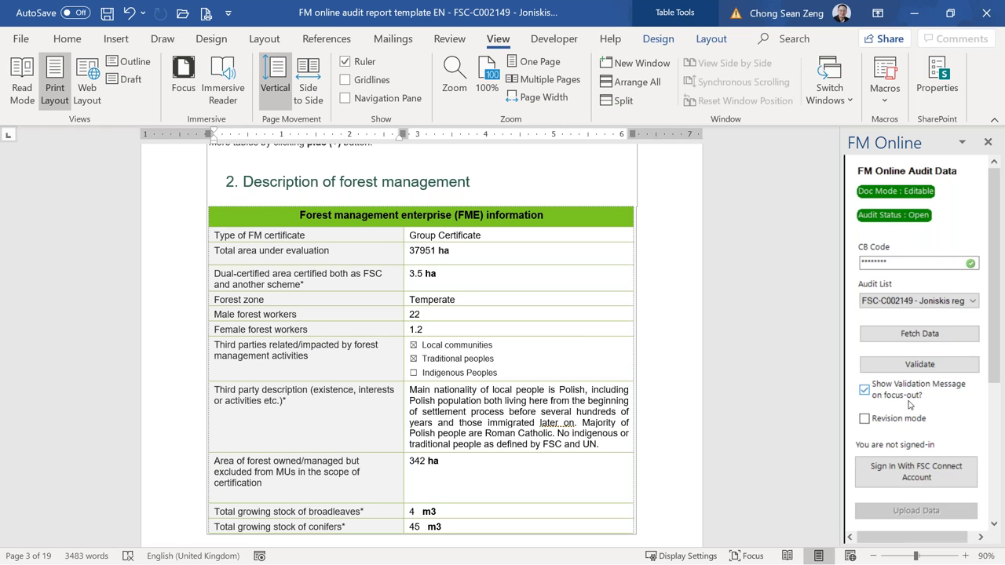
{"action": "left_click", "coordinate": [448, 300]}
{"action": "left_click", "coordinate": [467, 299]}
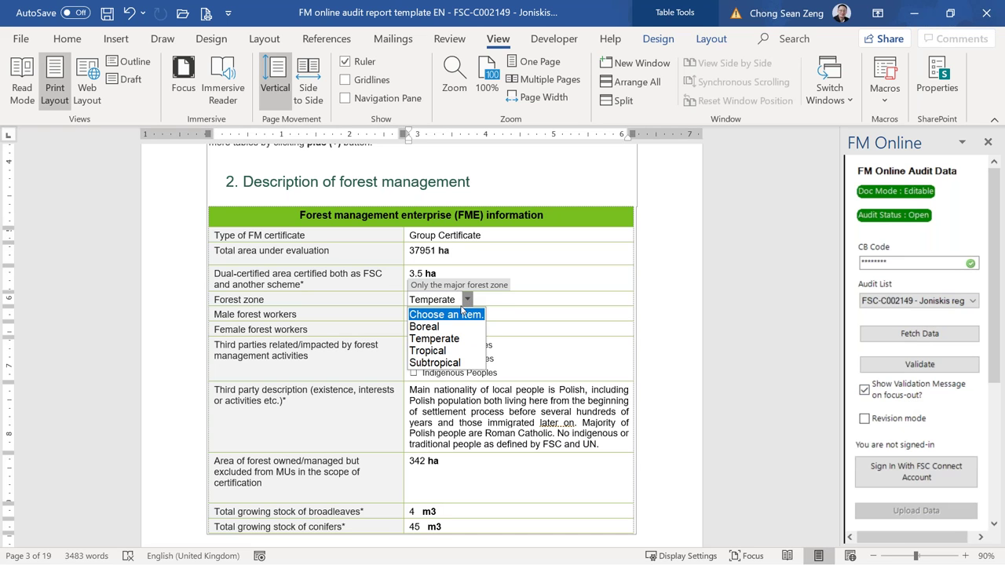
{"action": "left_click", "coordinate": [455, 351]}
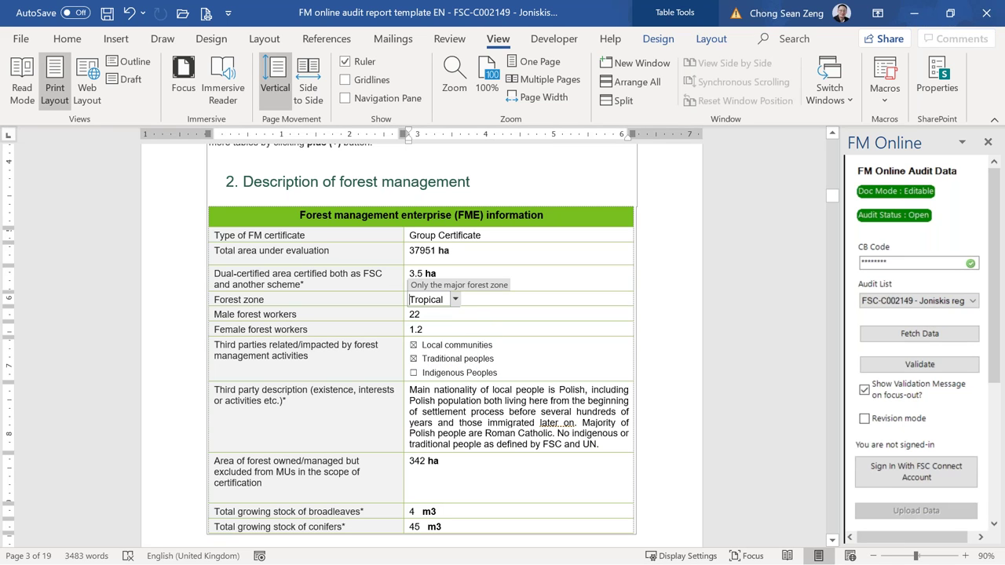
{"action": "left_click", "coordinate": [418, 314]}
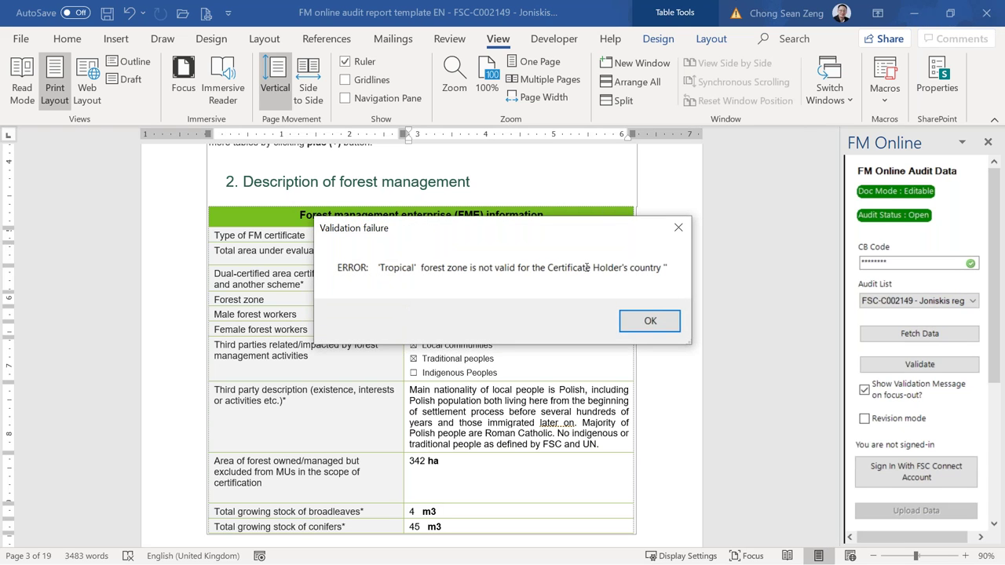
{"action": "left_click", "coordinate": [651, 322]}
Set Forest zone back to Temperate and turn focus-out validation messages off
{"action": "left_click", "coordinate": [430, 299]}
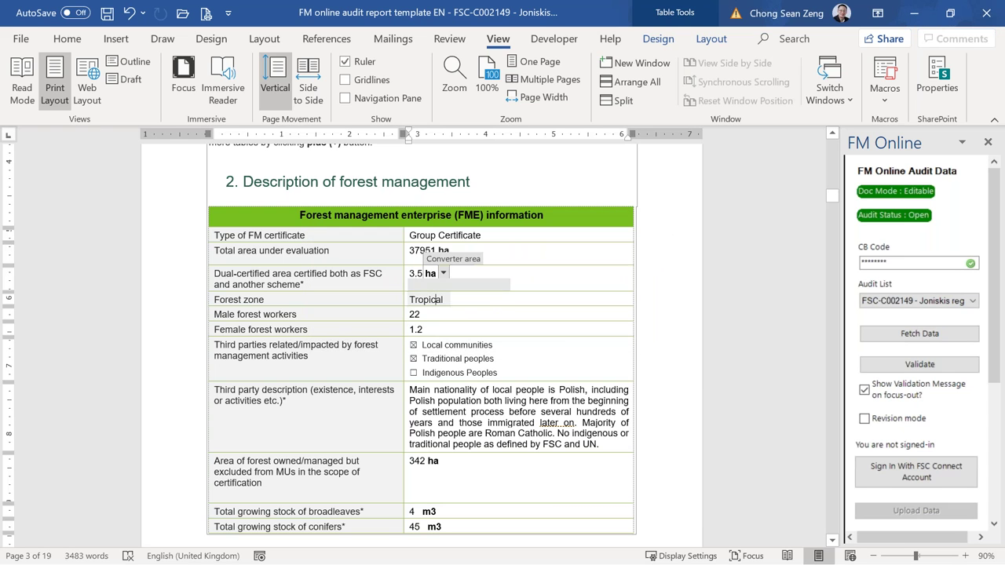
{"action": "left_click", "coordinate": [456, 301]}
{"action": "left_click", "coordinate": [449, 339]}
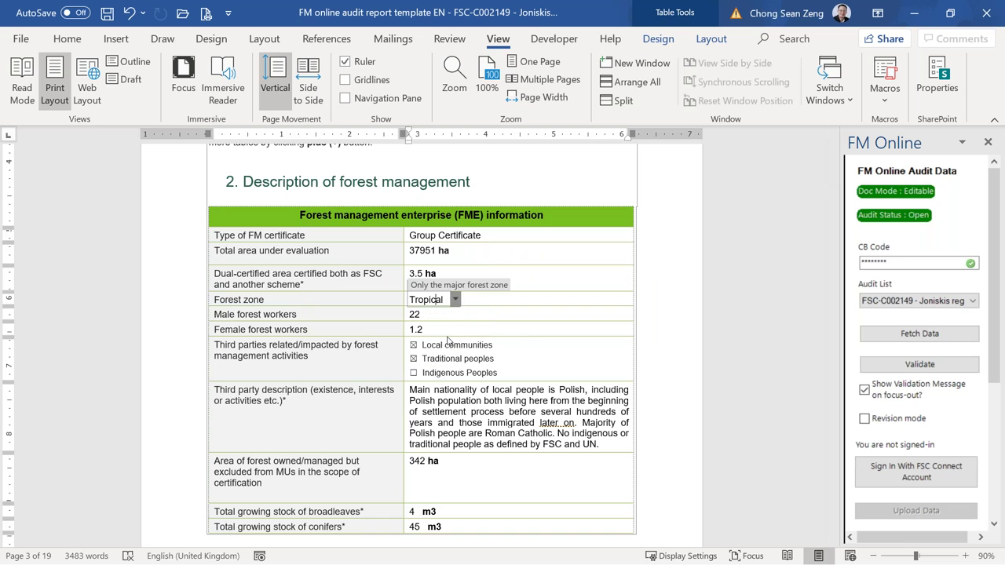
{"action": "scroll", "coordinate": [571, 340], "scroll_direction": "down", "scroll_amount": 3}
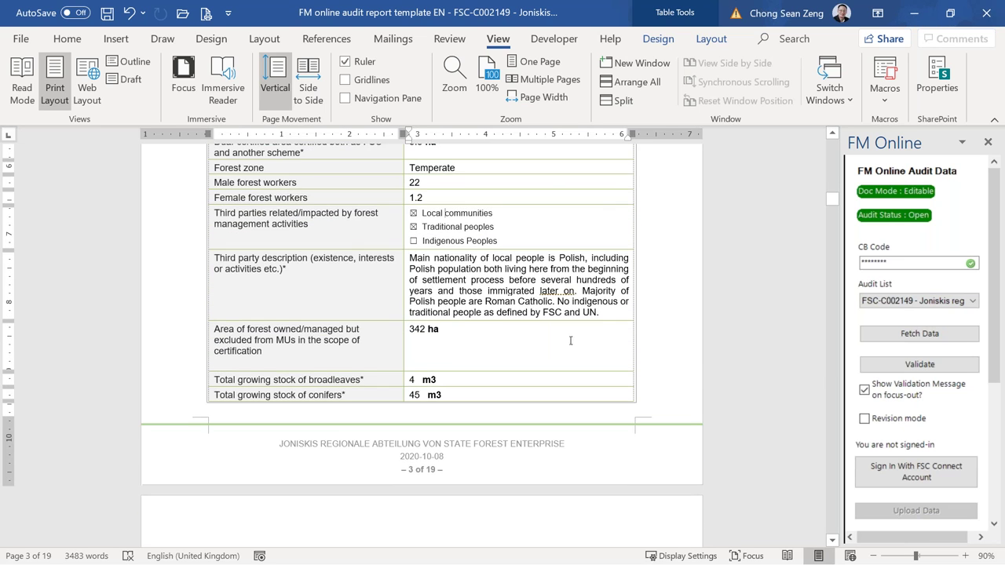
{"action": "scroll", "coordinate": [682, 368], "scroll_direction": "down", "scroll_amount": 3}
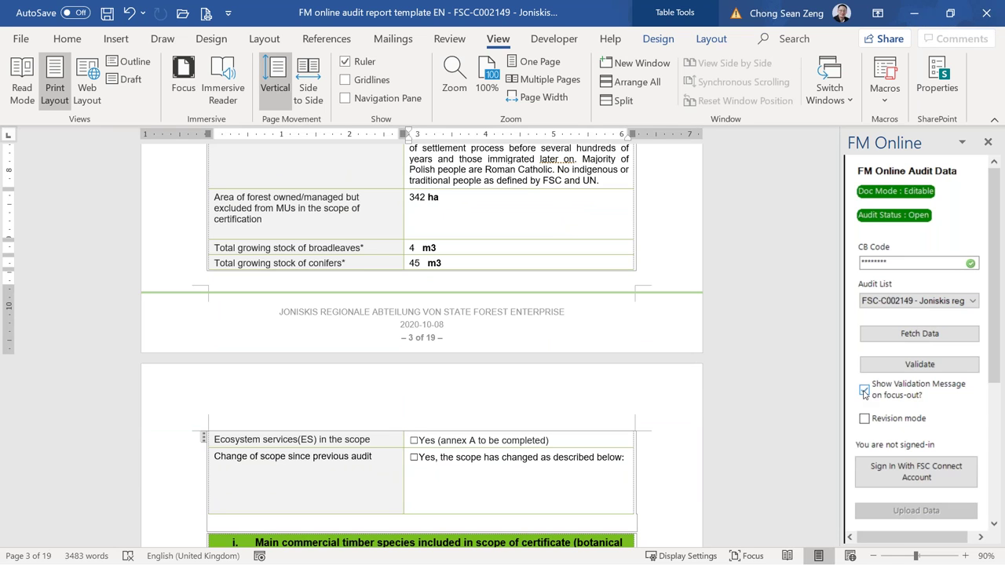
{"action": "left_click", "coordinate": [865, 390]}
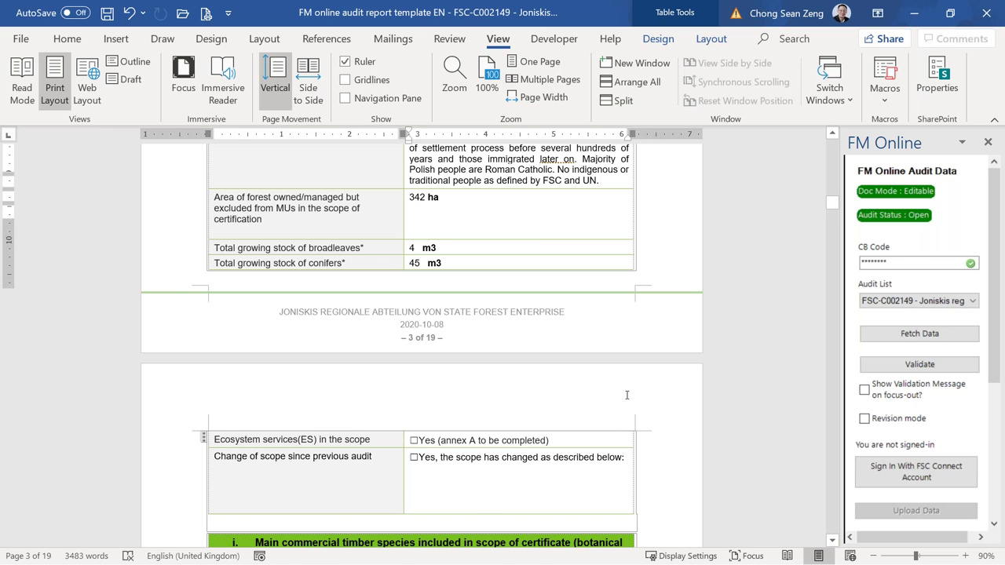
Browse the first Species field's name list, leaving Pinus_massoniana unchanged
{"action": "scroll", "coordinate": [628, 396], "scroll_direction": "down", "scroll_amount": 4}
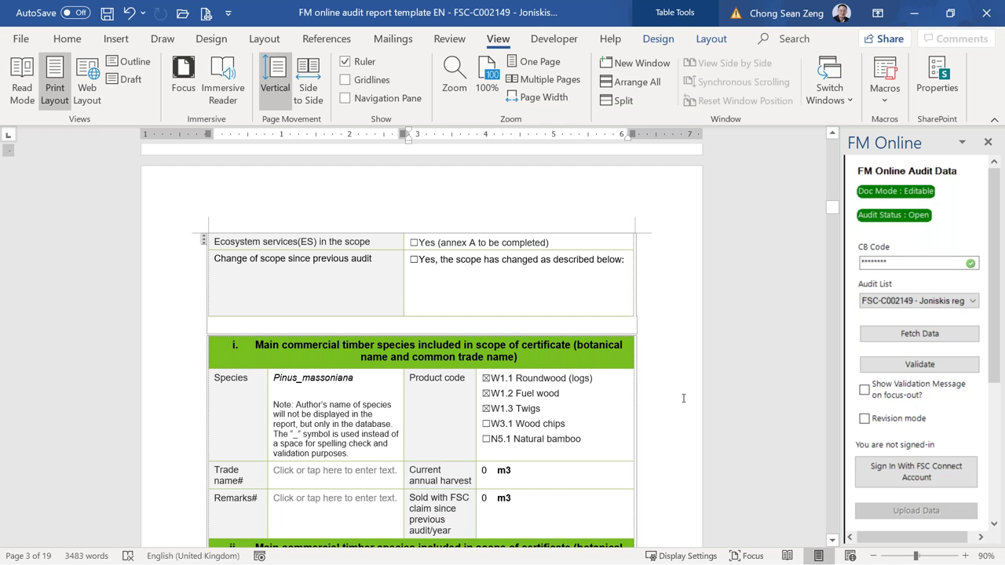
{"action": "scroll", "coordinate": [684, 399], "scroll_direction": "down", "scroll_amount": 3}
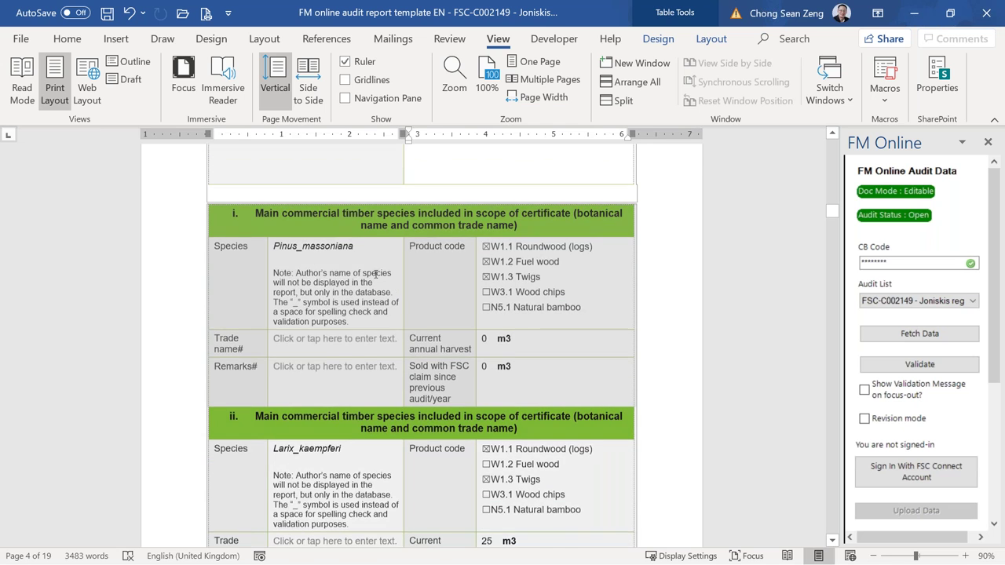
{"action": "scroll", "coordinate": [375, 273], "scroll_direction": "up", "scroll_amount": 2}
{"action": "left_click", "coordinate": [317, 312]}
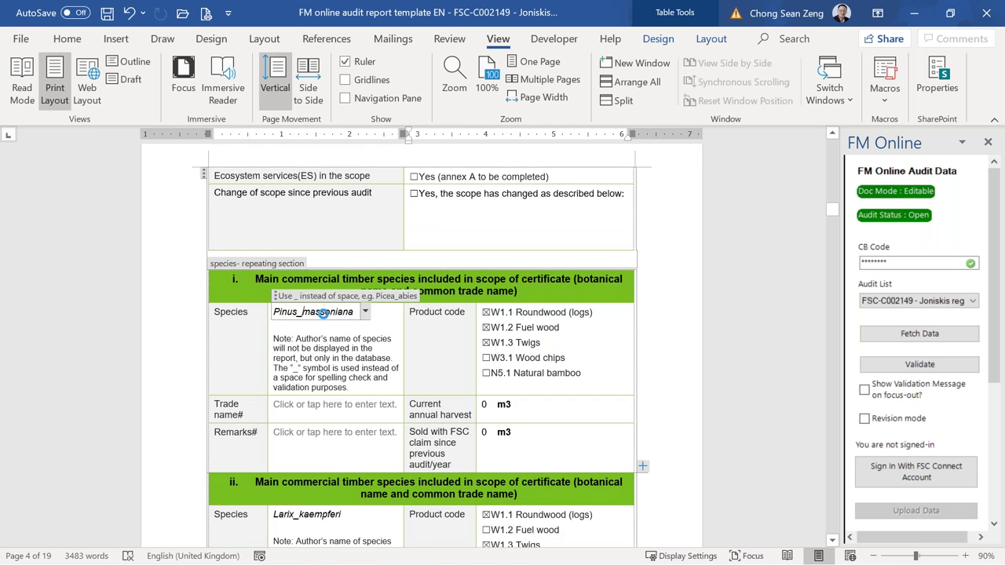
{"action": "left_click", "coordinate": [365, 315]}
{"action": "left_click", "coordinate": [329, 312]}
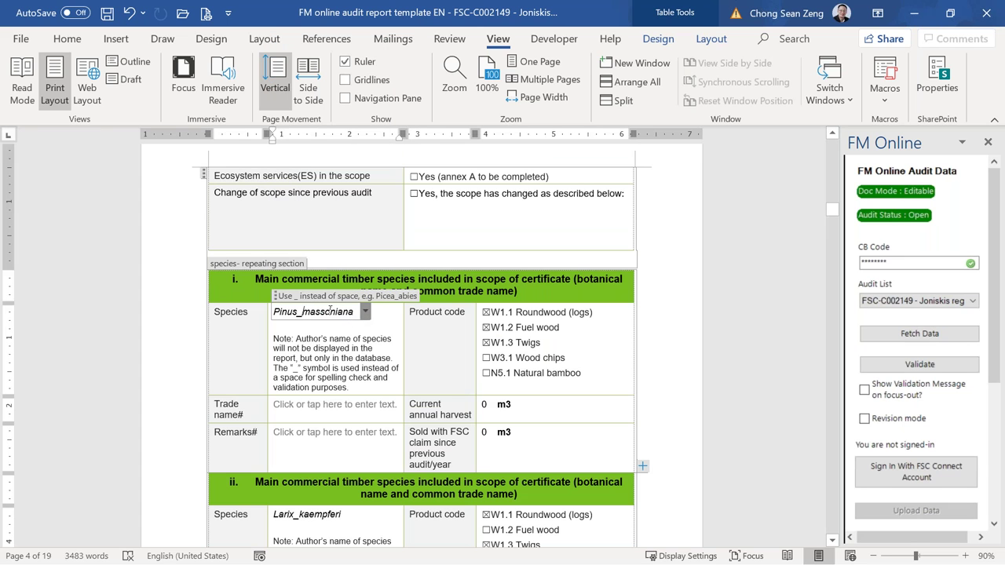
Replace Pinus_massoniana with Picea_abie and apply the spelling suggestion Picea_abies
{"action": "double_click", "coordinate": [326, 312]}
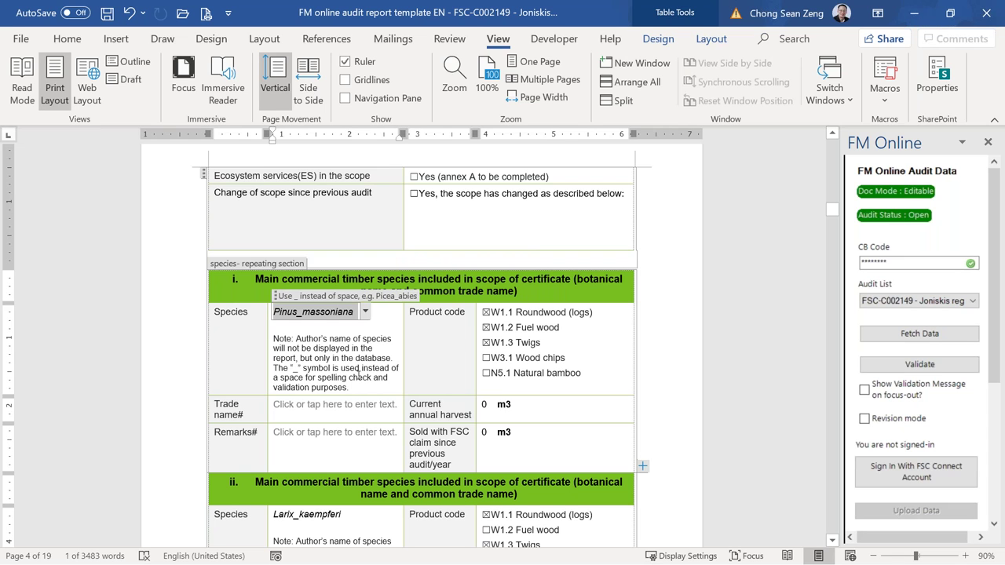
{"action": "type", "text": "Pci"}
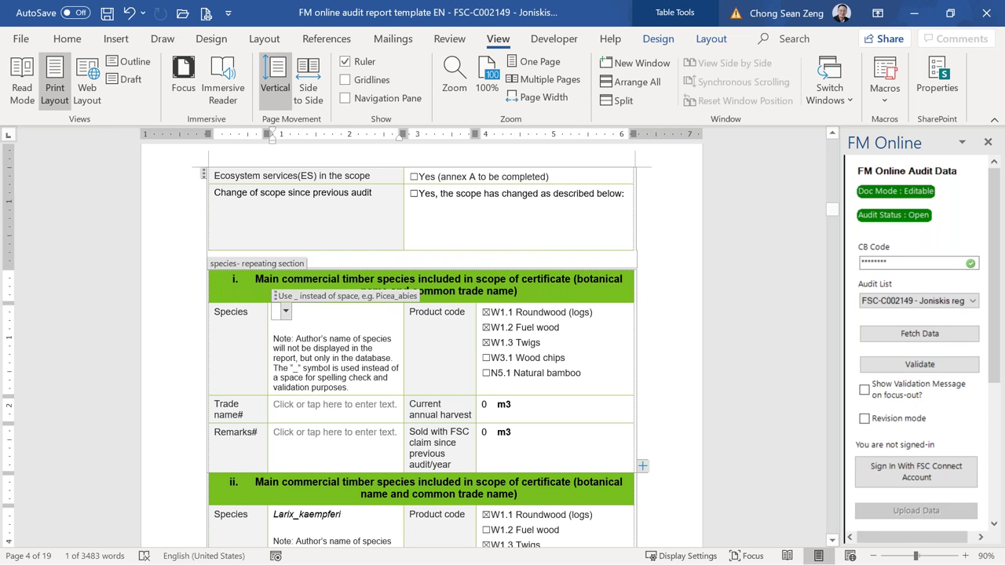
{"action": "key", "text": "BackSpace"}
{"action": "key", "text": "BackSpace"}
{"action": "type", "text": "icea_abie"}
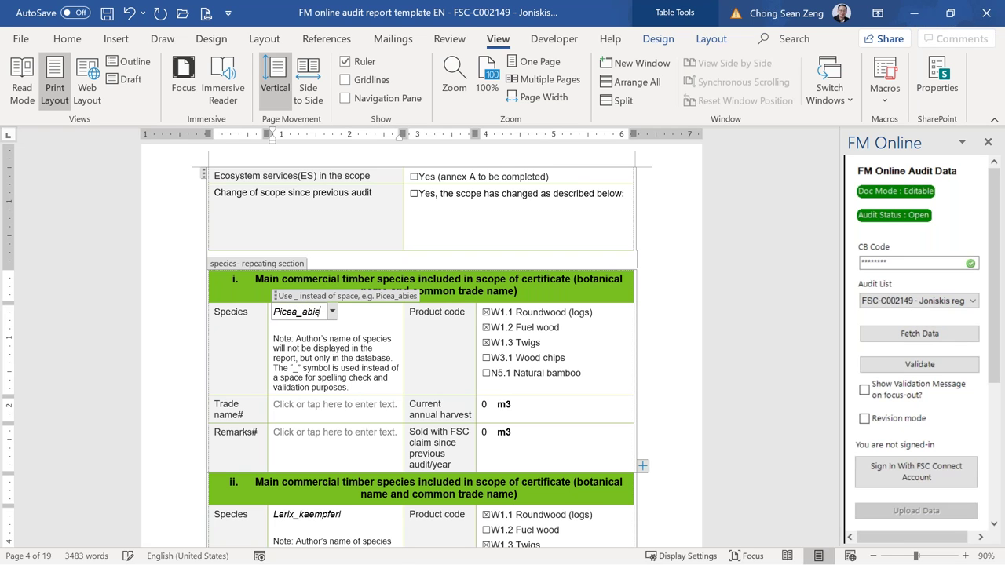
{"action": "left_click", "coordinate": [338, 354]}
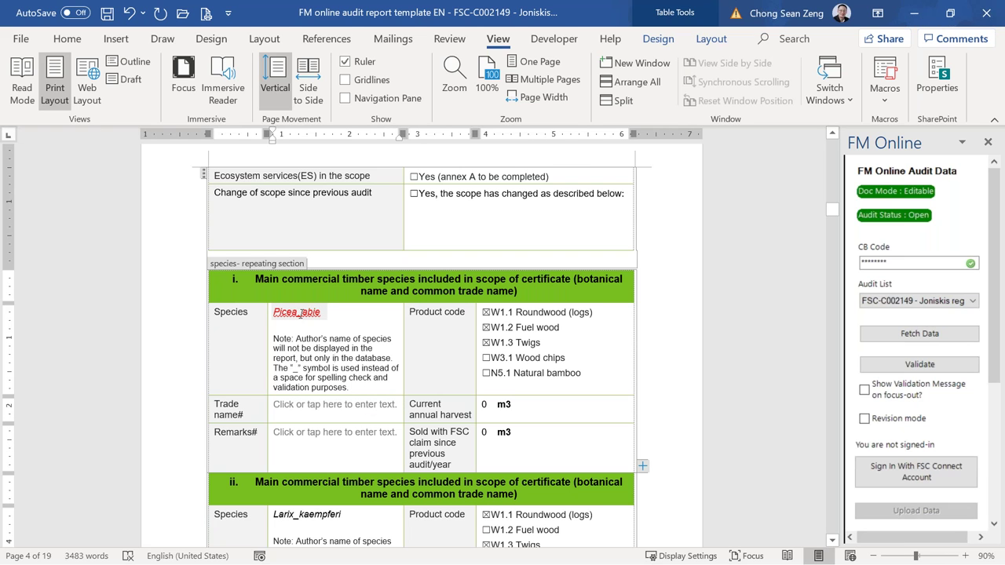
{"action": "right_click", "coordinate": [302, 312]}
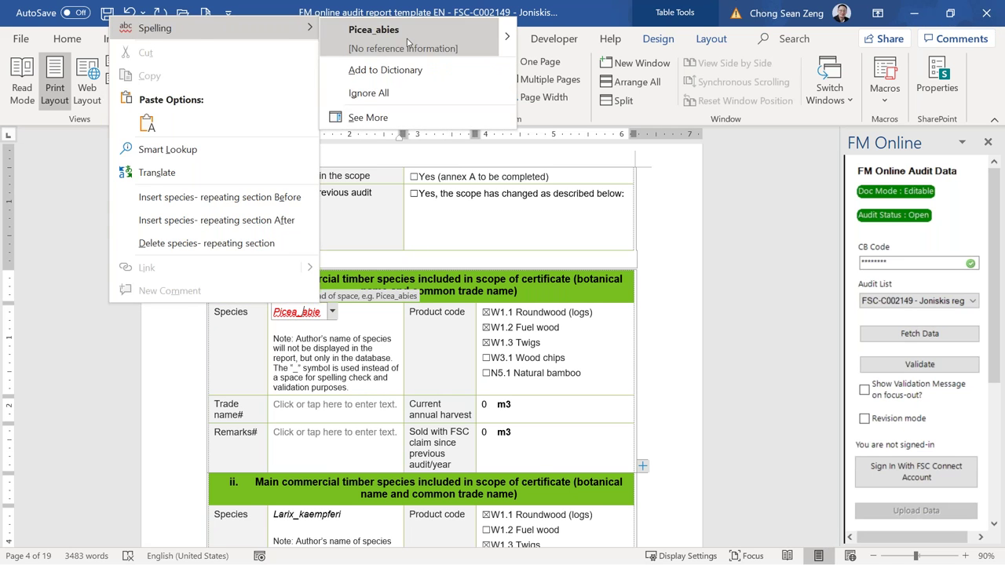
{"action": "left_click", "coordinate": [374, 30]}
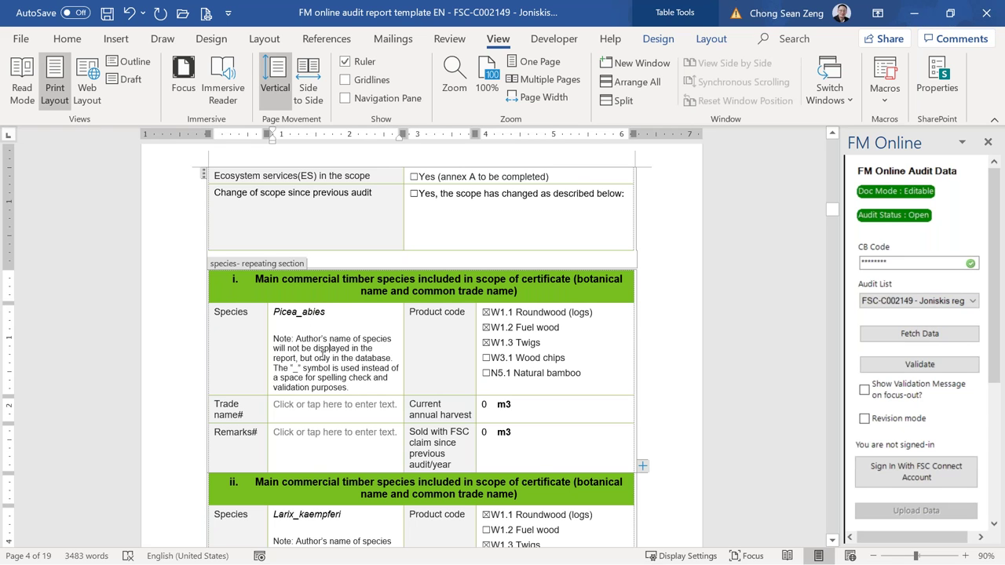
{"action": "scroll", "coordinate": [329, 348], "scroll_direction": "down", "scroll_amount": 2}
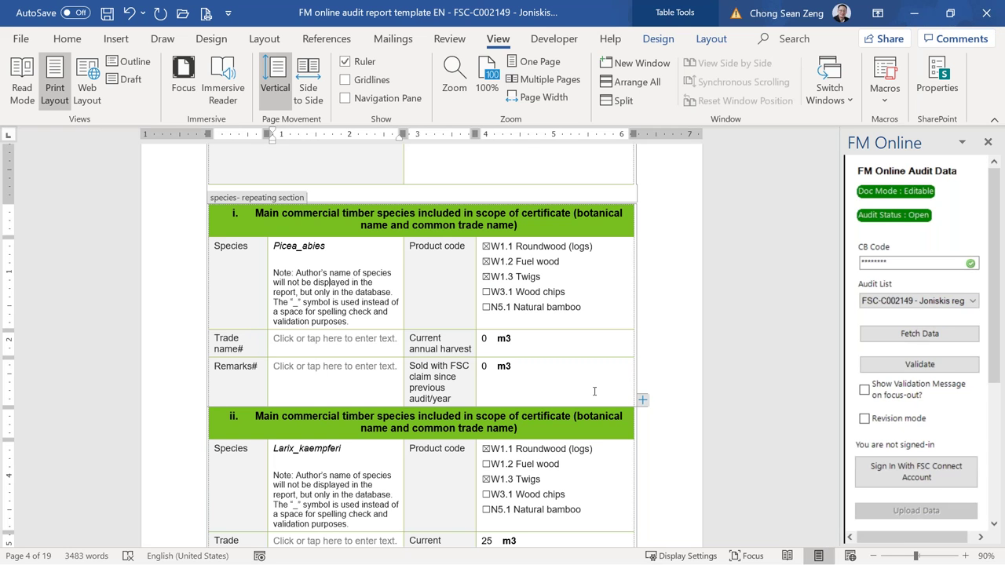
In the first pesticide table, change the active ingredient from paraquat to 2,4-D
{"action": "scroll", "coordinate": [566, 389], "scroll_direction": "down", "scroll_amount": 15}
{"action": "scroll", "coordinate": [547, 387], "scroll_direction": "down", "scroll_amount": 15}
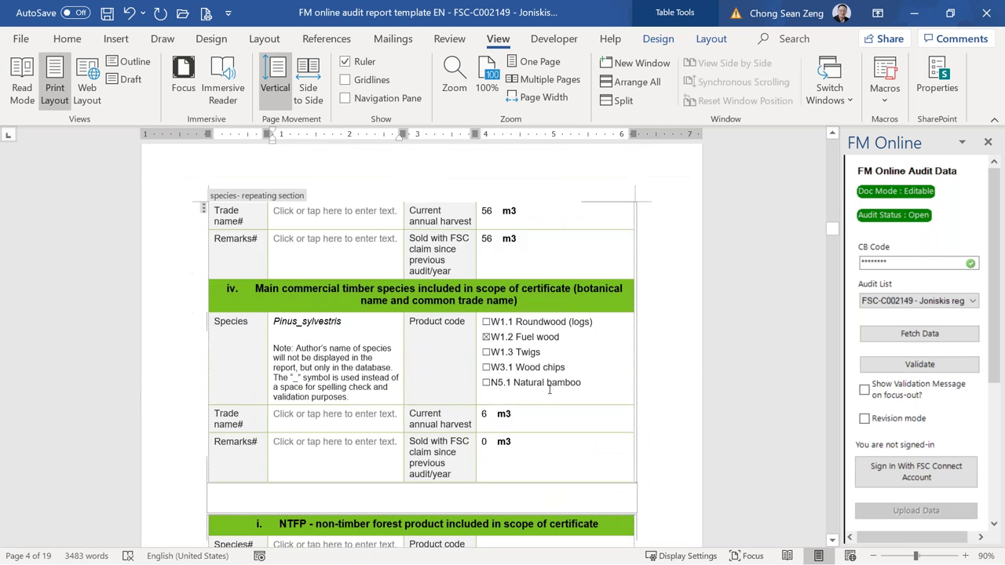
{"action": "left_click", "coordinate": [458, 373]}
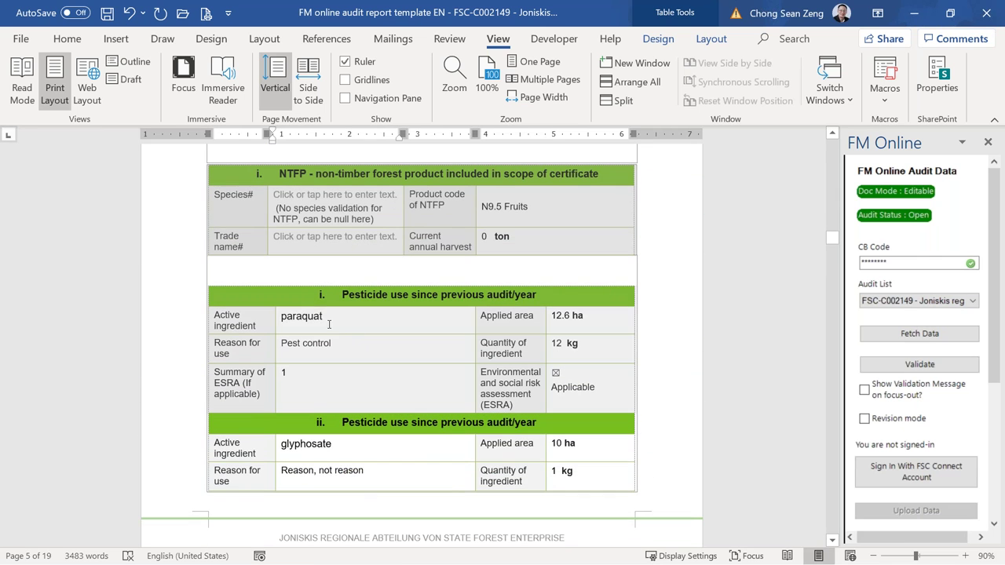
{"action": "left_click", "coordinate": [314, 319]}
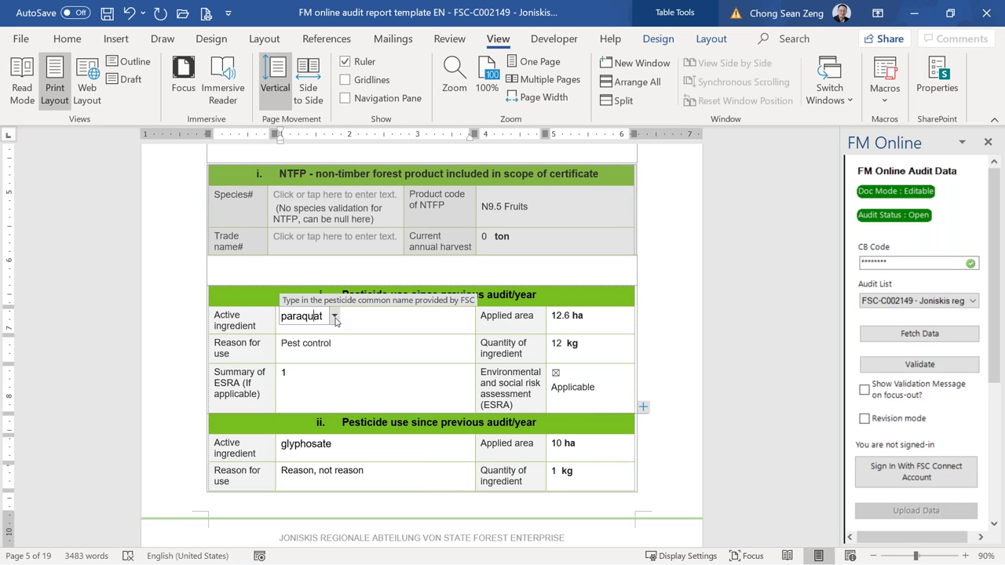
{"action": "left_click", "coordinate": [305, 446]}
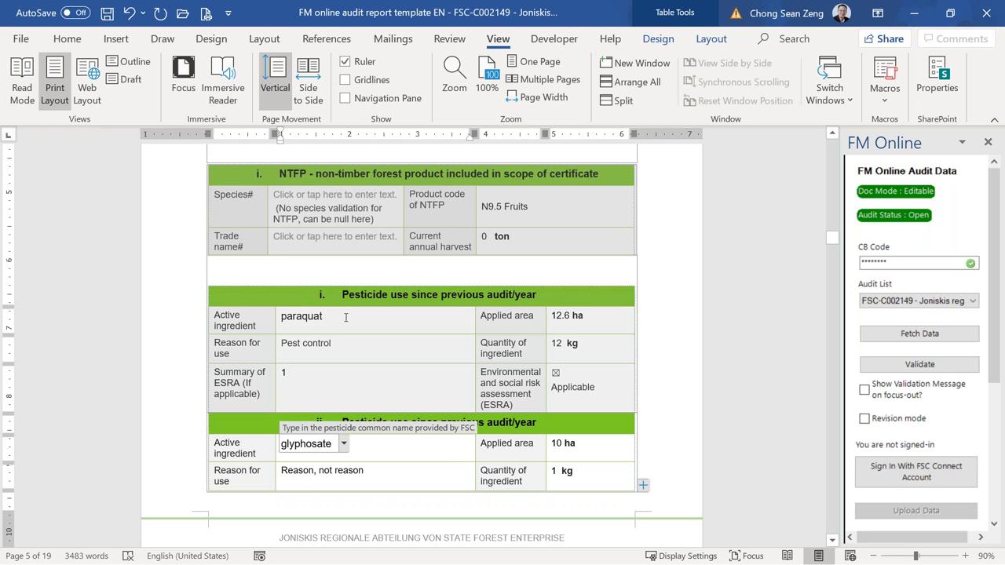
{"action": "left_click", "coordinate": [313, 315]}
{"action": "left_click", "coordinate": [333, 316]}
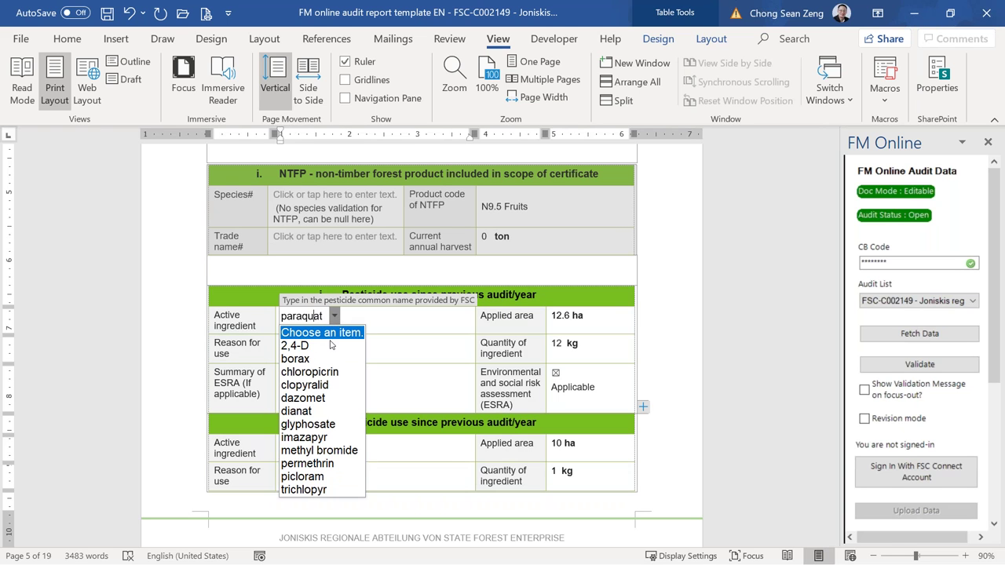
{"action": "left_click", "coordinate": [321, 346]}
{"action": "key", "text": "Down"}
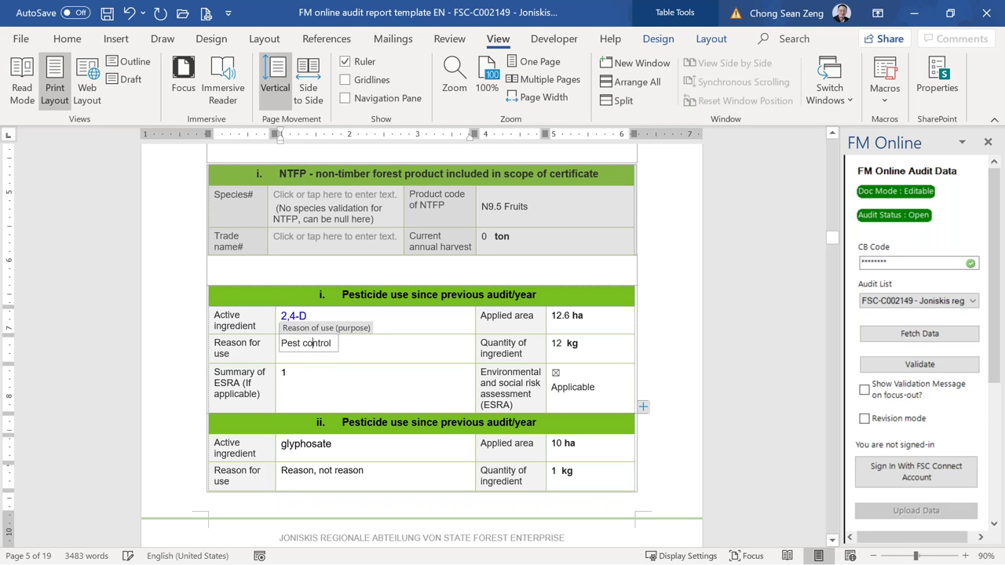
{"action": "key", "text": "Down"}
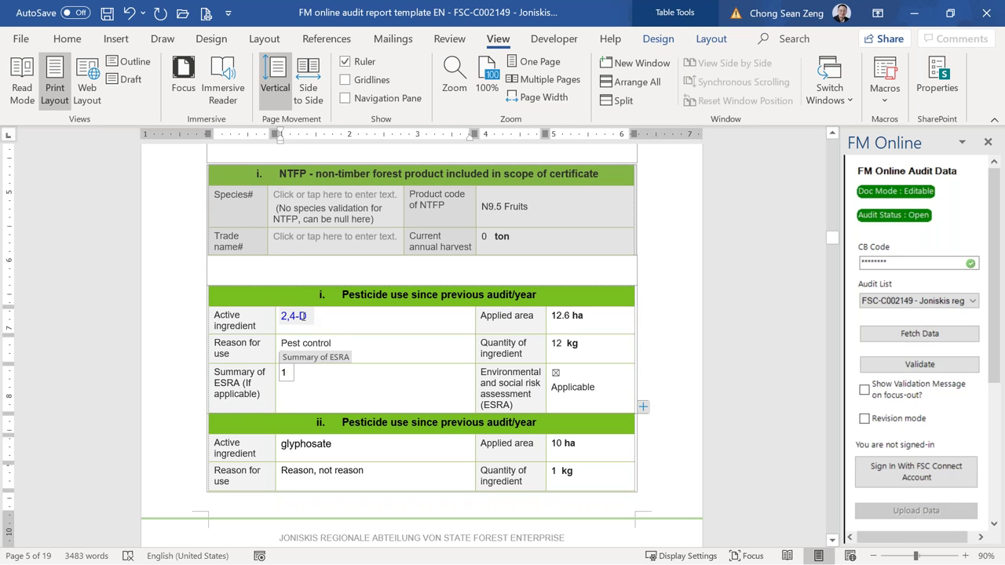
Change the first pesticide's active ingredient to chloropicrin
{"action": "left_click", "coordinate": [303, 316]}
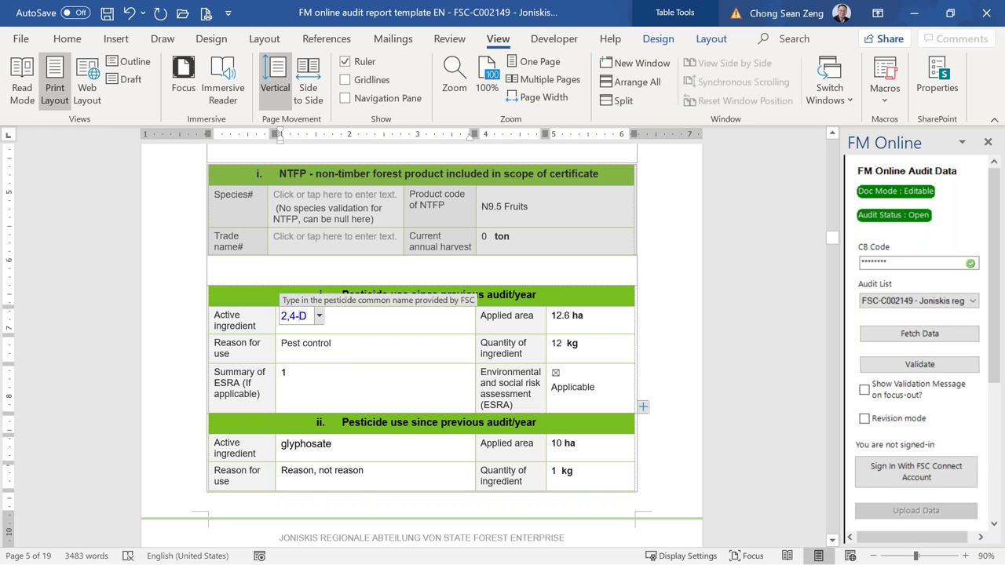
{"action": "left_click", "coordinate": [319, 316]}
{"action": "left_click", "coordinate": [326, 372]}
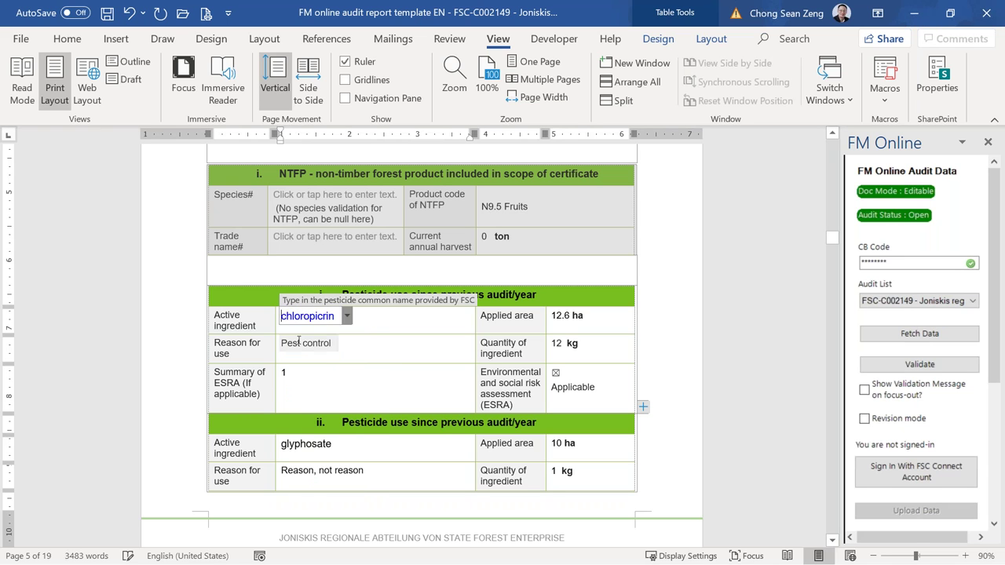
{"action": "left_click", "coordinate": [298, 342]}
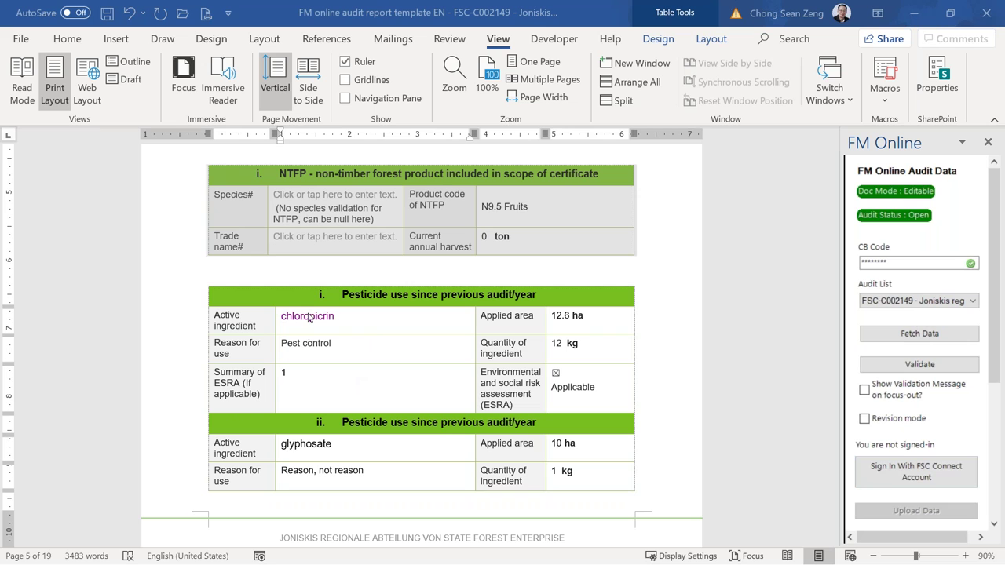
Overwrite the active ingredient with alachlor, which the report flags in red
{"action": "left_click", "coordinate": [326, 315]}
{"action": "left_click_drag", "start_coordinate": [330, 316], "coordinate": [286, 315]}
{"action": "key", "text": "BackSpace"}
{"action": "key", "text": "BackSpace"}
{"action": "key", "text": "BackSpace"}
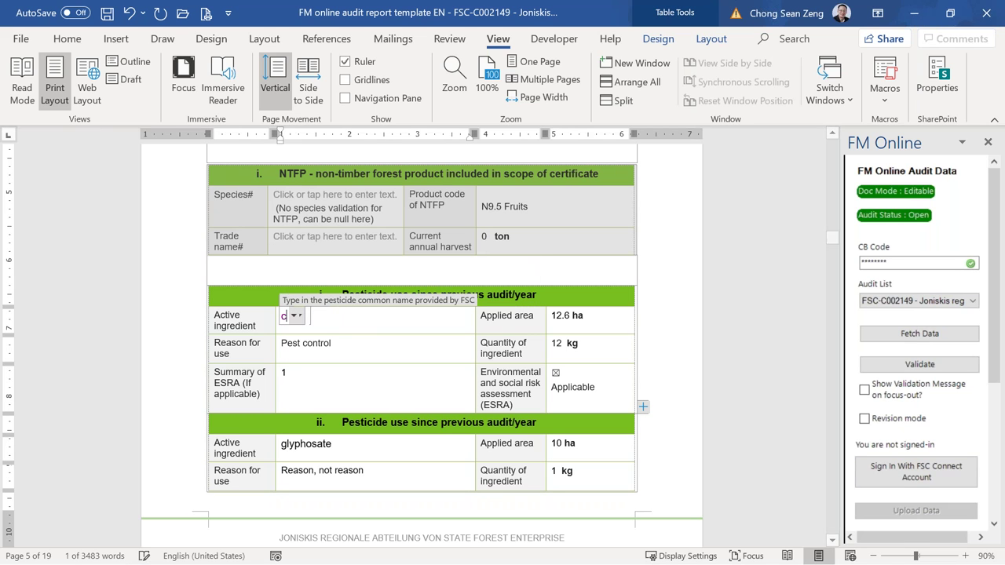
{"action": "type", "text": "alachlor"}
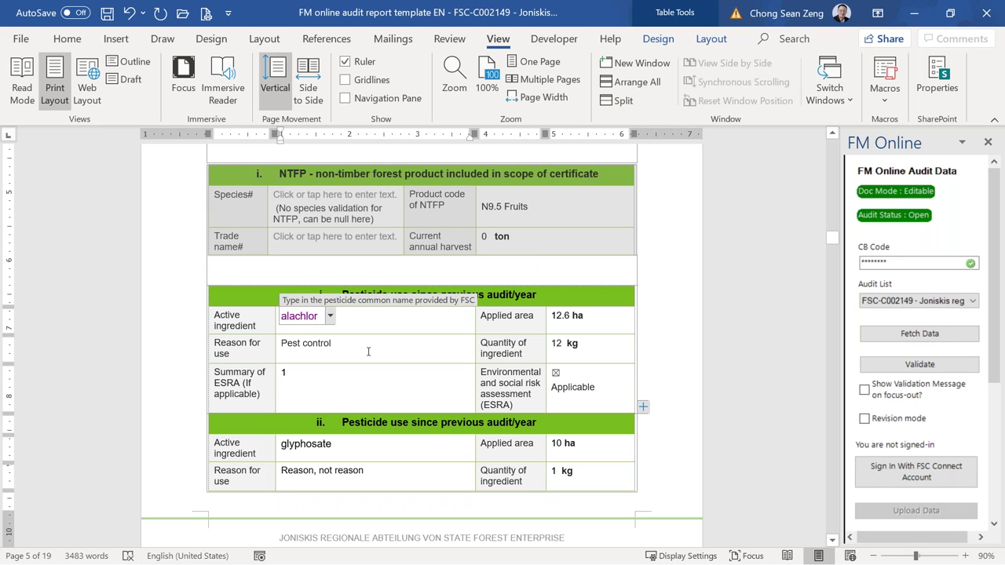
{"action": "key", "text": "Down"}
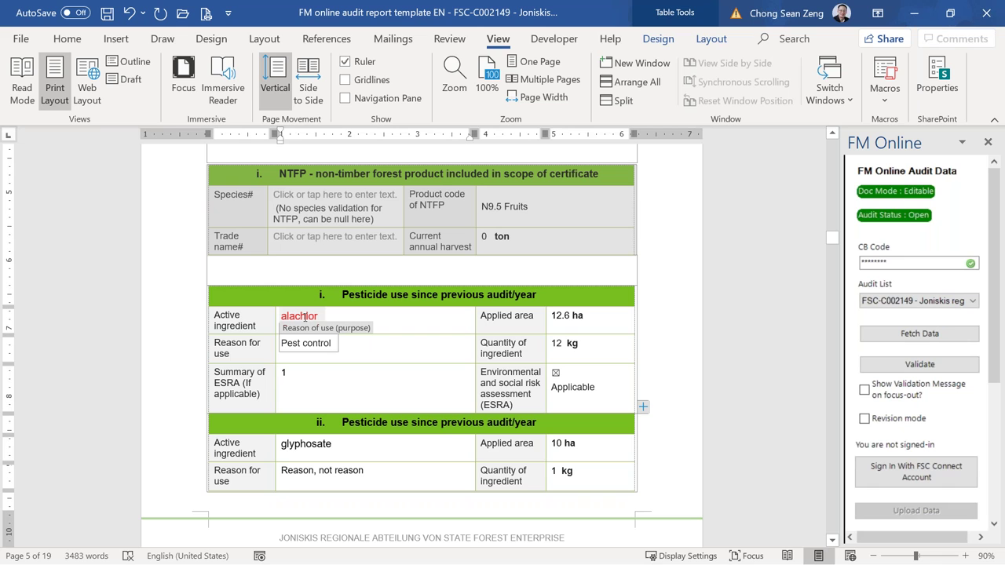
{"action": "left_click", "coordinate": [307, 372]}
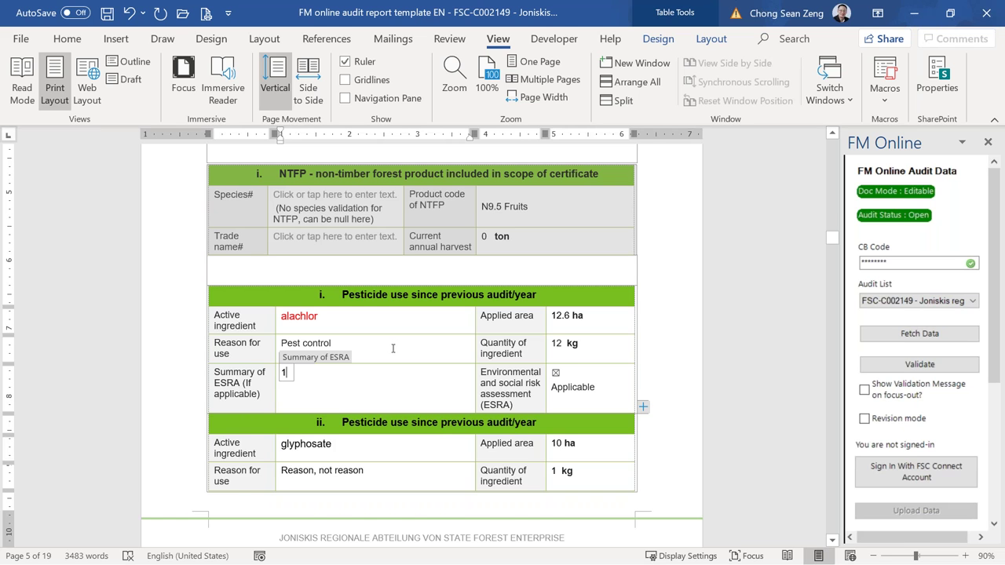
Turn on focus-out validation and enter an out-of-range 500 in FMU2's Centroid Longitude
{"action": "scroll", "coordinate": [392, 349], "scroll_direction": "down", "scroll_amount": 2}
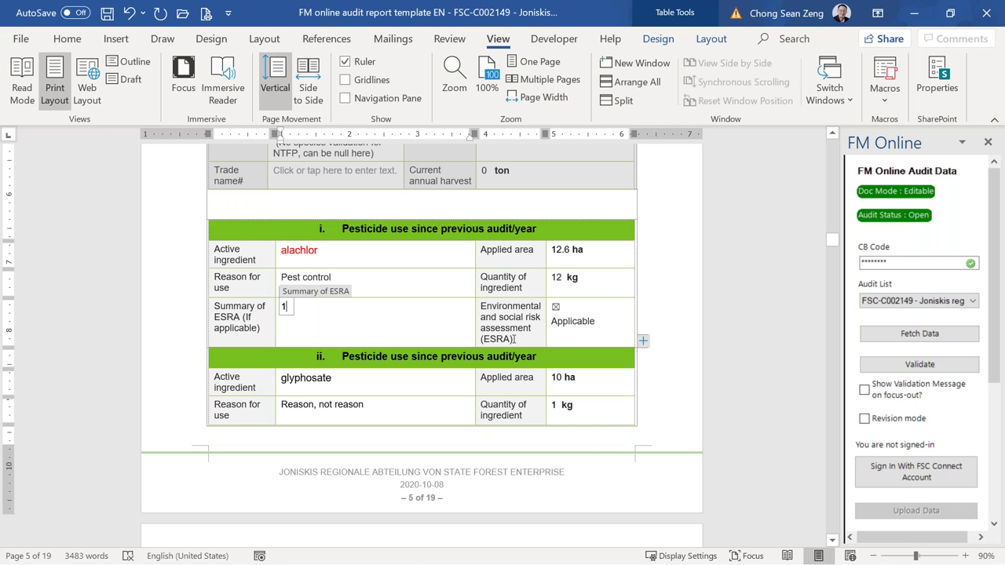
{"action": "scroll", "coordinate": [512, 338], "scroll_direction": "down", "scroll_amount": 10}
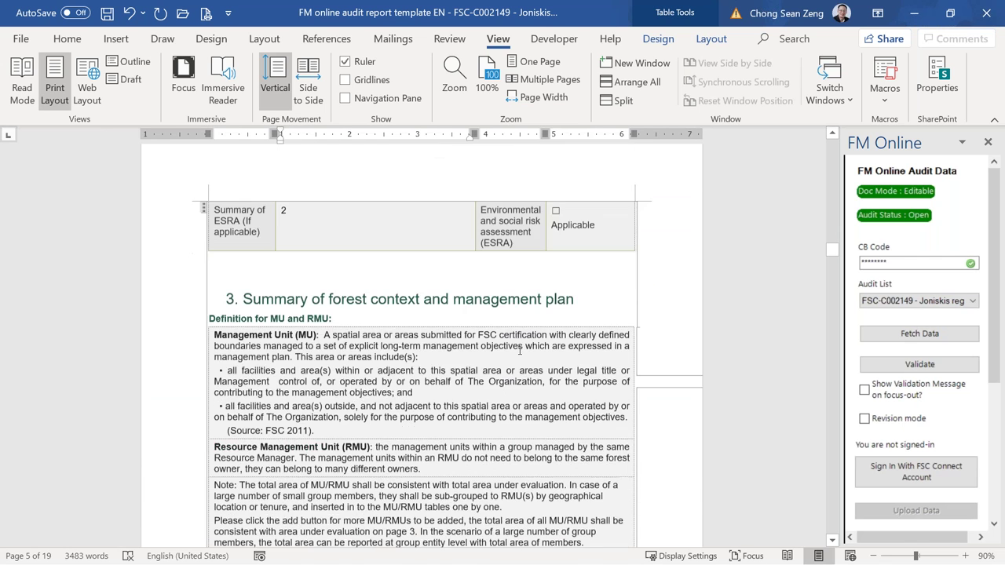
{"action": "scroll", "coordinate": [519, 350], "scroll_direction": "down", "scroll_amount": 10}
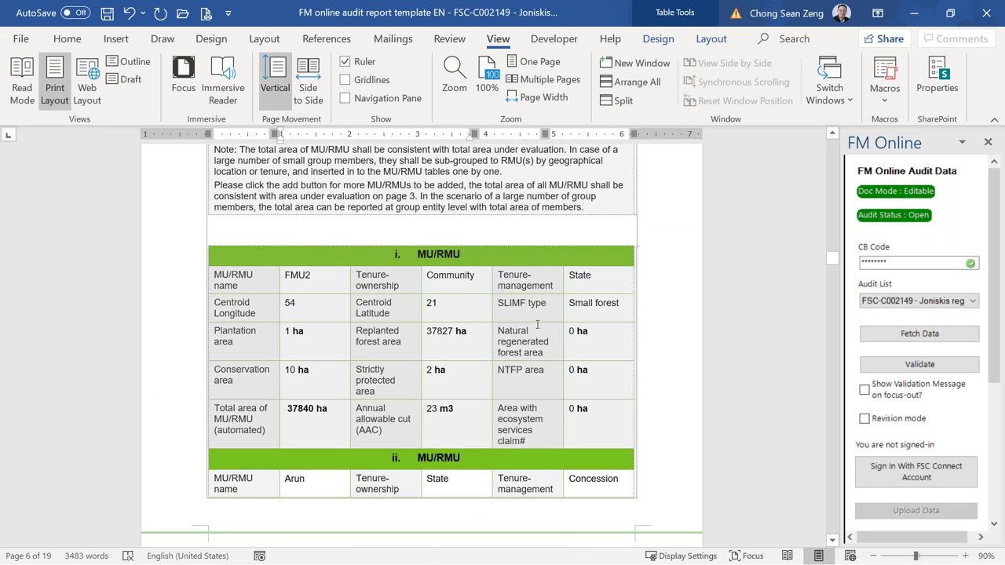
{"action": "scroll", "coordinate": [538, 332], "scroll_direction": "down", "scroll_amount": 8}
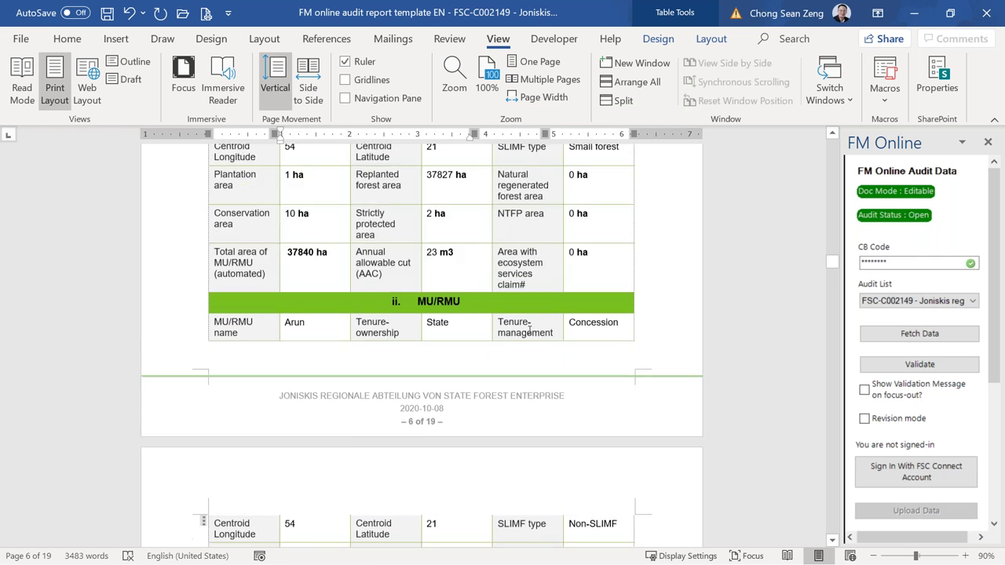
{"action": "scroll", "coordinate": [528, 328], "scroll_direction": "down", "scroll_amount": 2}
{"action": "scroll", "coordinate": [528, 328], "scroll_direction": "up", "scroll_amount": 8}
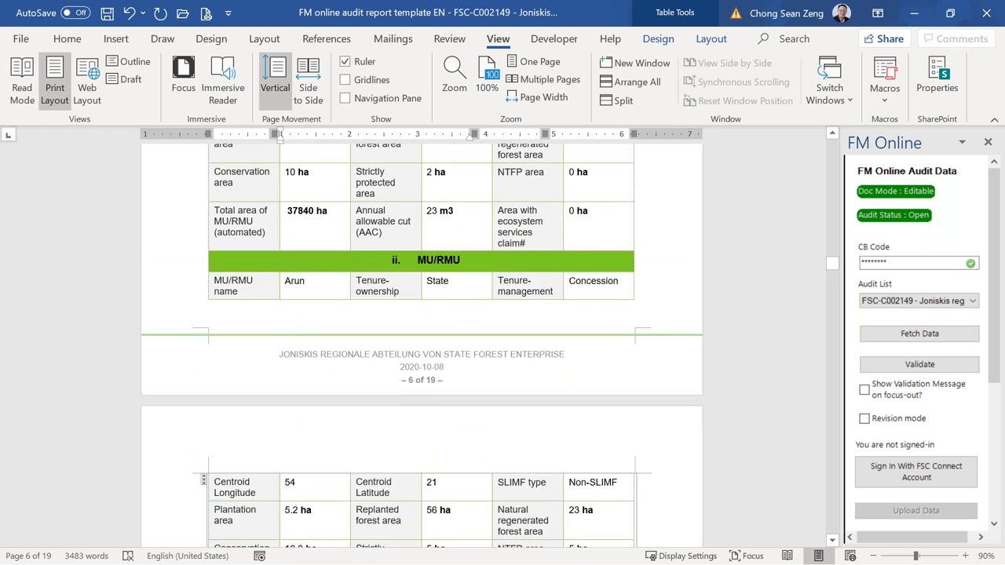
{"action": "scroll", "coordinate": [293, 239], "scroll_direction": "up", "scroll_amount": 2}
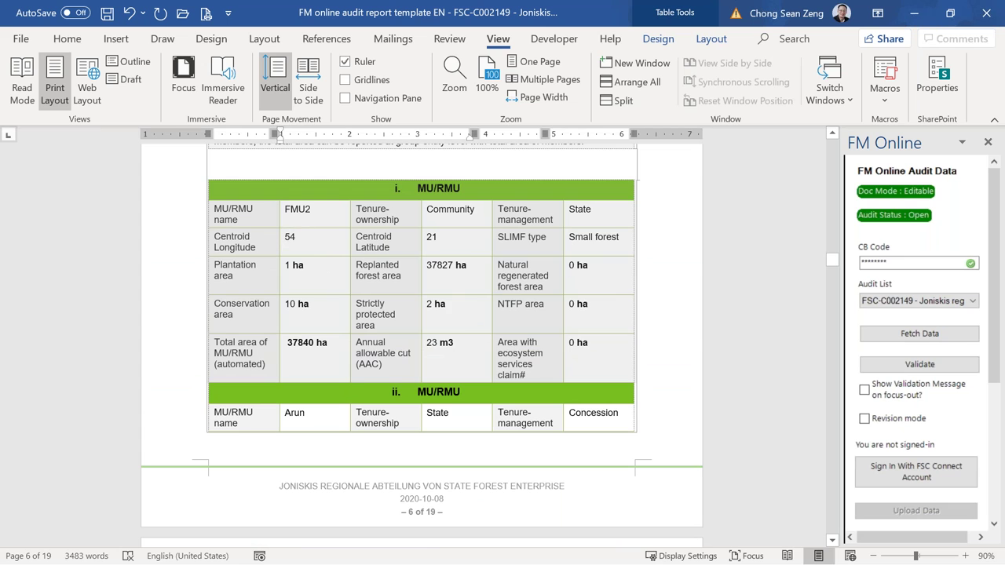
{"action": "left_click", "coordinate": [289, 239]}
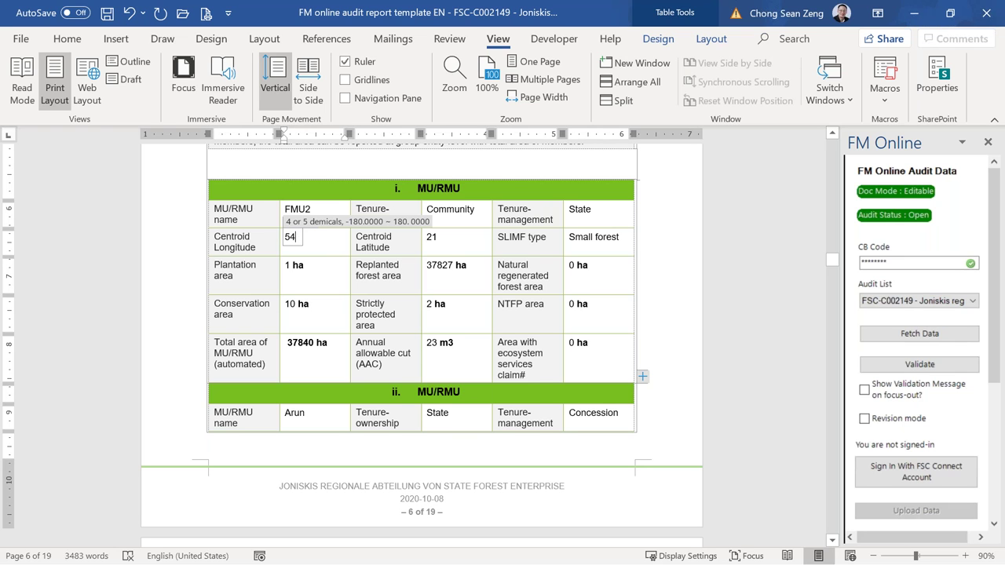
{"action": "left_click", "coordinate": [864, 390]}
{"action": "type", "text": "N"}
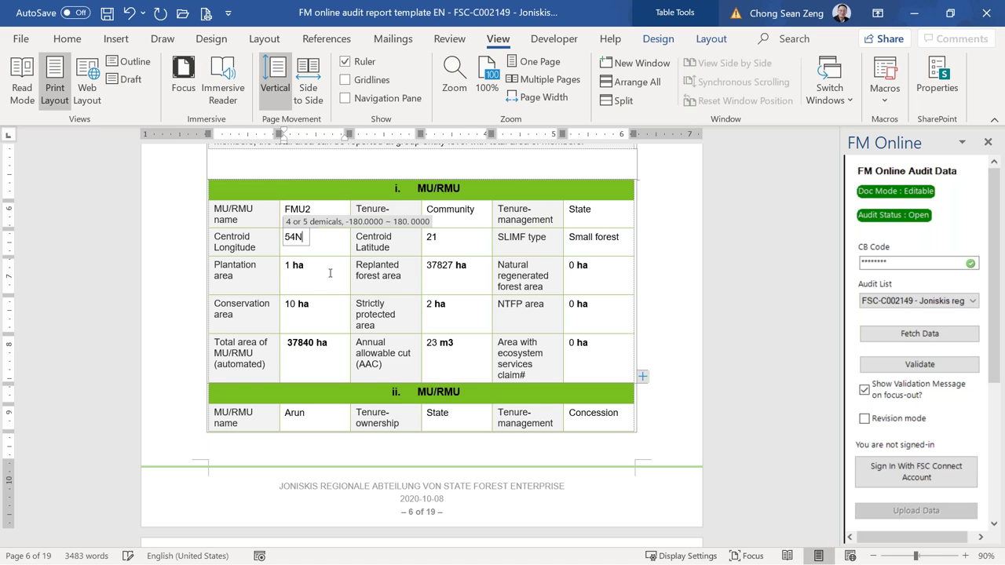
{"action": "key", "text": "Home"}
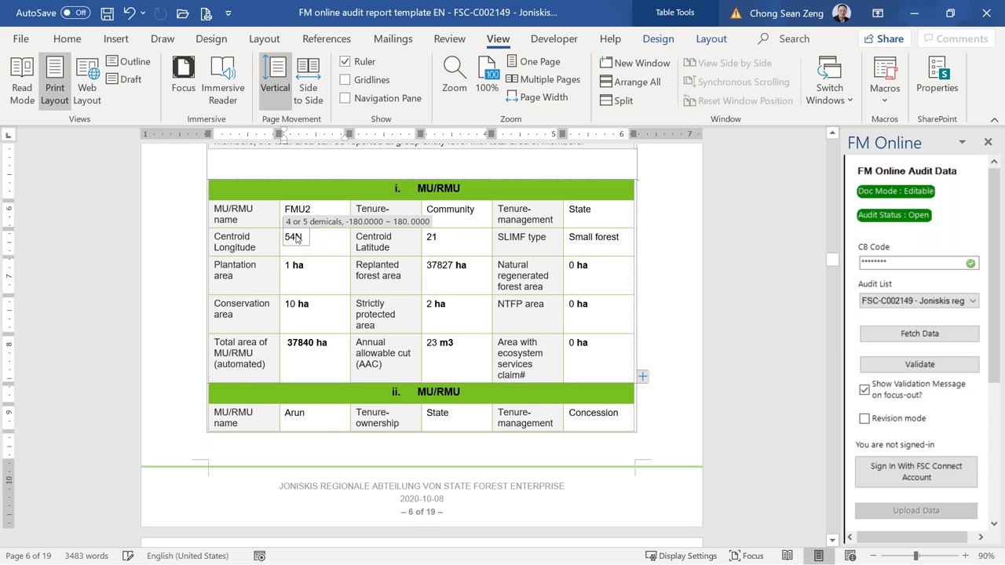
{"action": "key", "text": "ctrl+z"}
{"action": "type", "text": "00"}
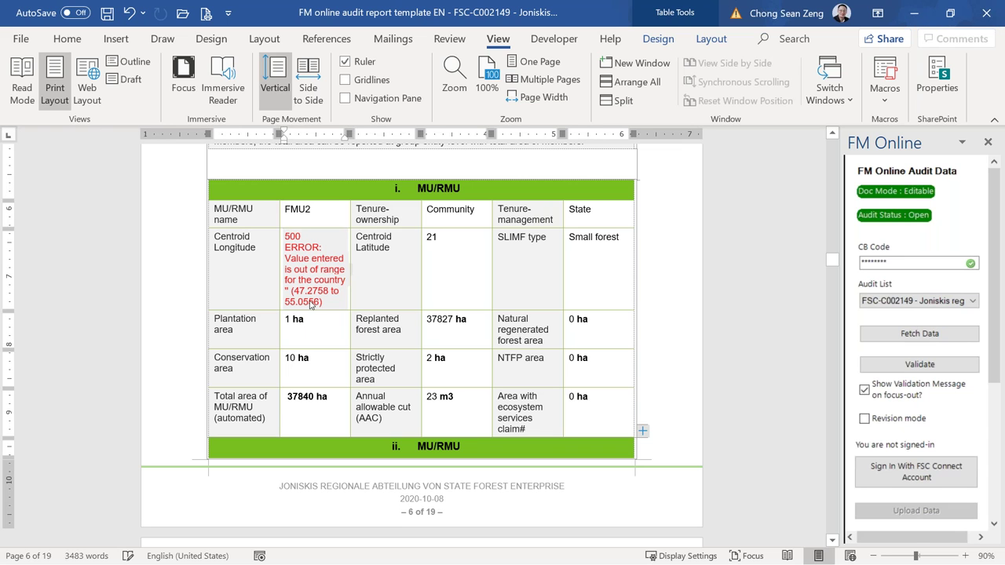
Replace the longitude with 54.0000 and turn focus-out validation messages back off
{"action": "left_click", "coordinate": [297, 235]}
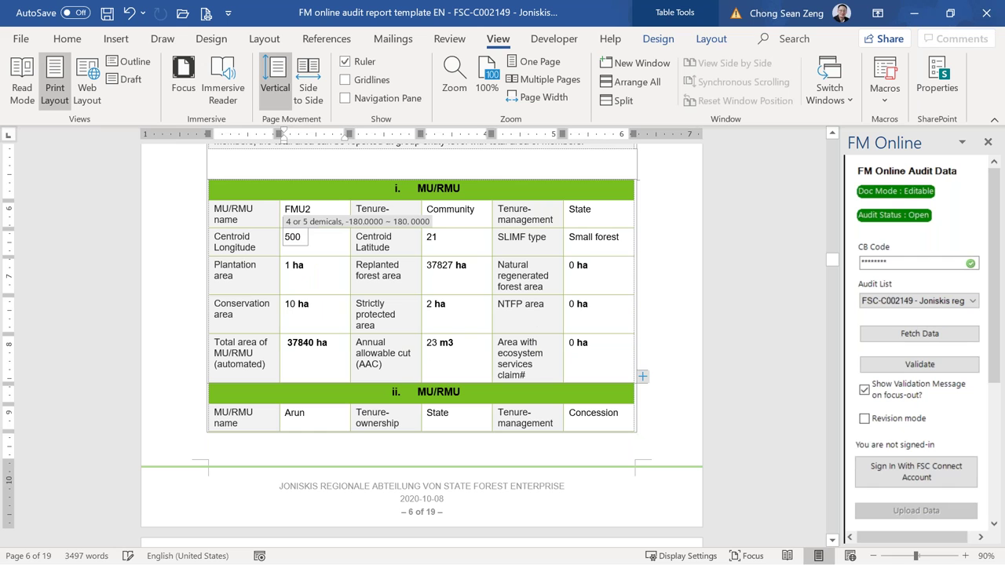
{"action": "key", "text": "BackSpace"}
{"action": "key", "text": "BackSpace"}
{"action": "type", "text": "54.0000"}
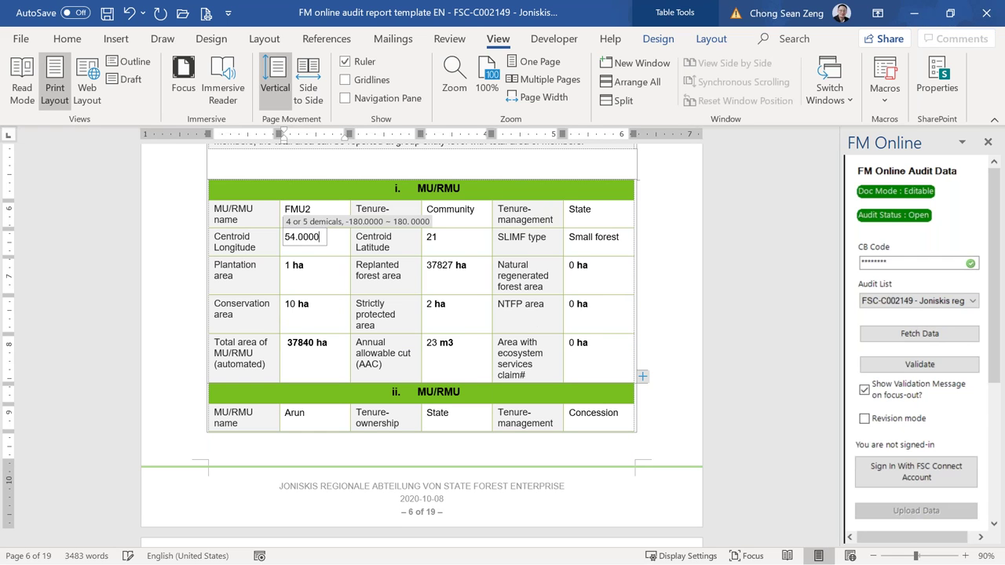
{"action": "key", "text": "Down"}
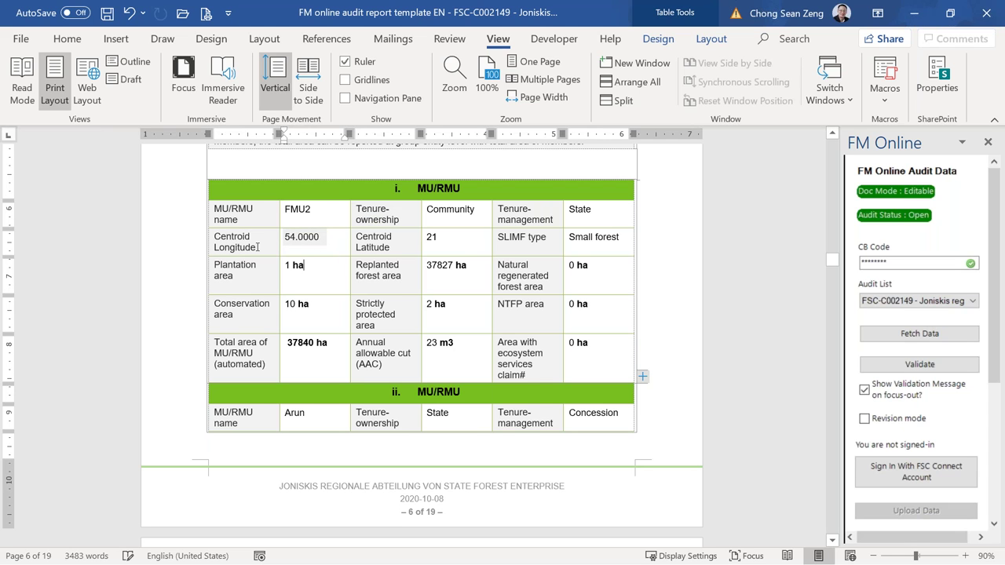
{"action": "left_click", "coordinate": [864, 390]}
Run FM Online Validate on the report and dismiss the 'An error occurred. Please contact Admin' message
{"action": "scroll", "coordinate": [660, 349], "scroll_direction": "down", "scroll_amount": 3}
{"action": "scroll", "coordinate": [660, 349], "scroll_direction": "down", "scroll_amount": 15}
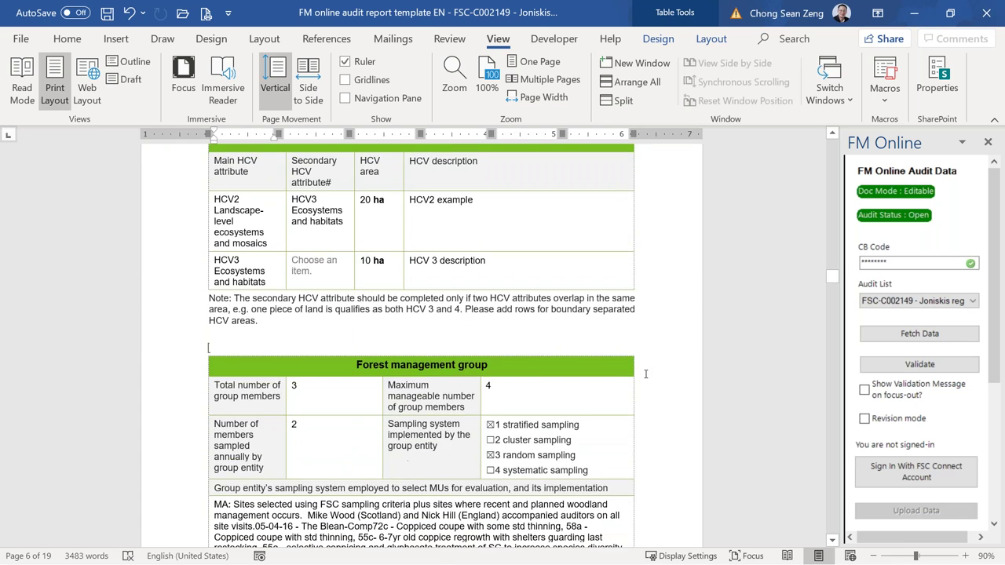
{"action": "scroll", "coordinate": [646, 372], "scroll_direction": "down", "scroll_amount": 15}
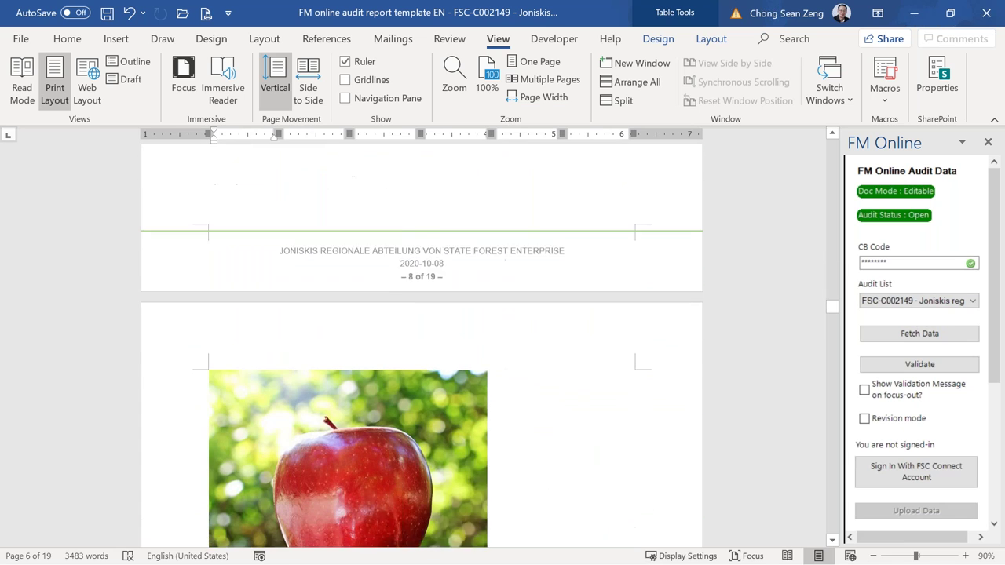
{"action": "scroll", "coordinate": [684, 350], "scroll_direction": "down", "scroll_amount": 15}
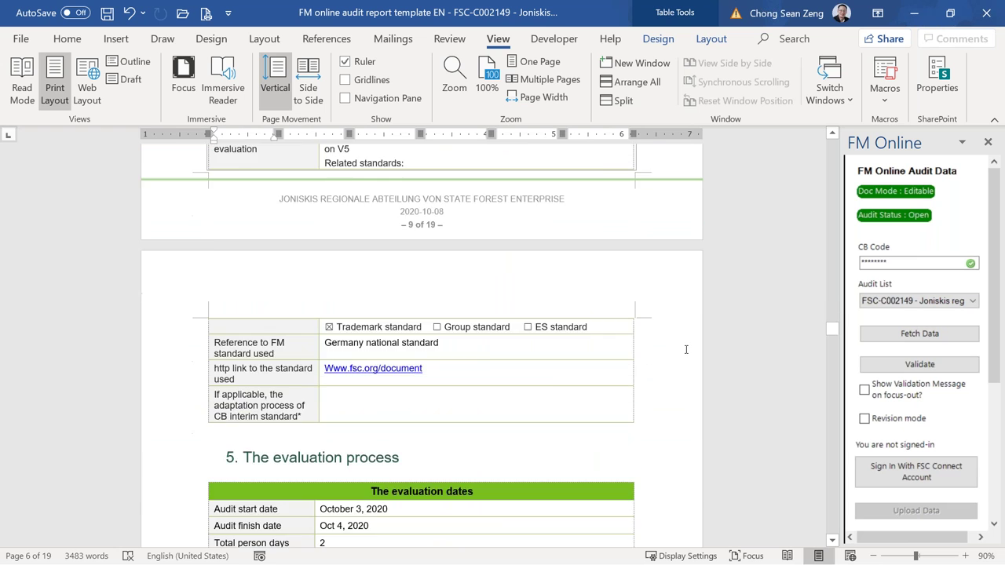
{"action": "scroll", "coordinate": [684, 350], "scroll_direction": "down", "scroll_amount": 5}
{"action": "left_click", "coordinate": [885, 367]}
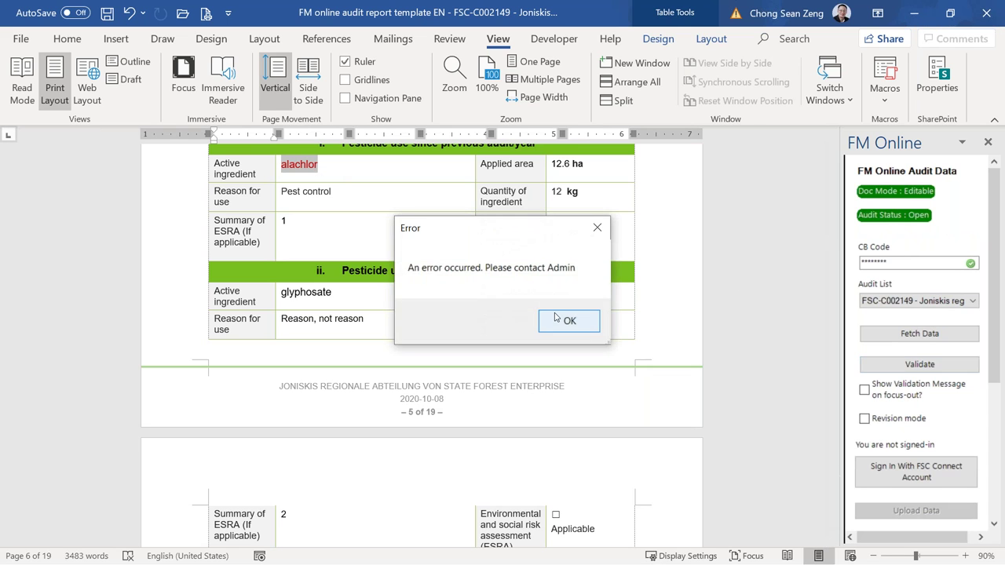
{"action": "left_click", "coordinate": [572, 325]}
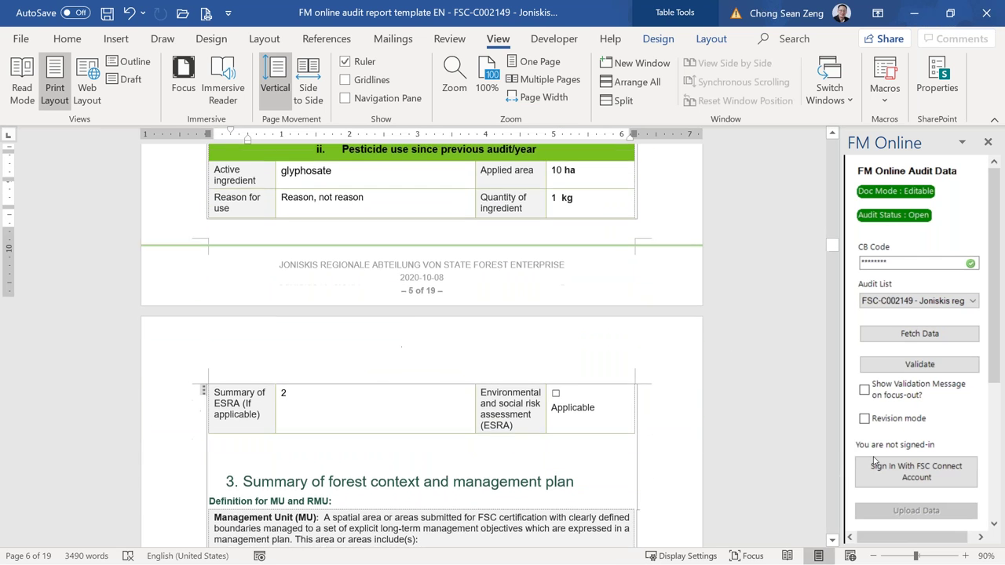
Paste the account e-mail and password into the FSC Connect sign-in window and sign in
{"action": "left_click", "coordinate": [916, 471]}
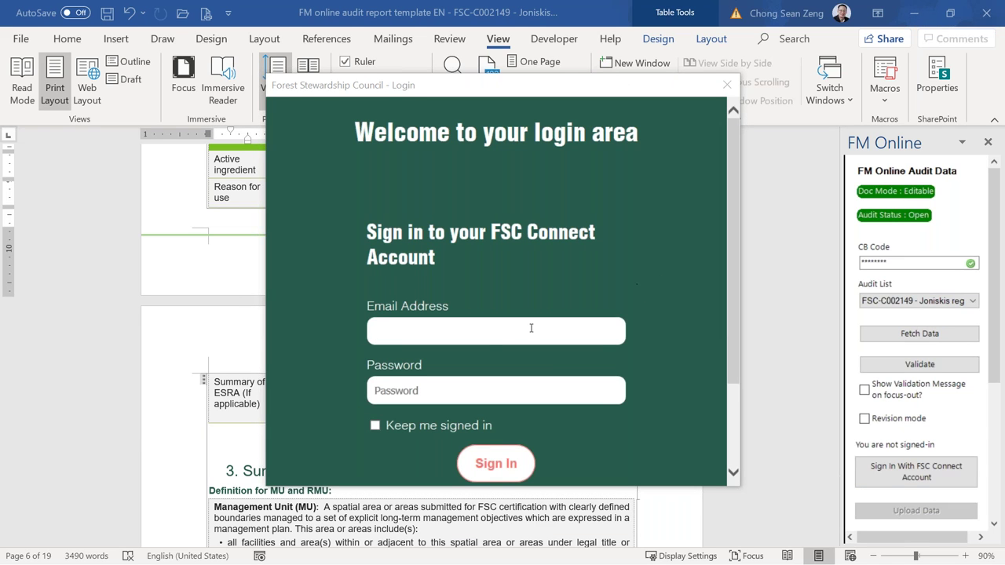
{"action": "left_click", "coordinate": [490, 336]}
{"action": "key", "text": "ctrl+v"}
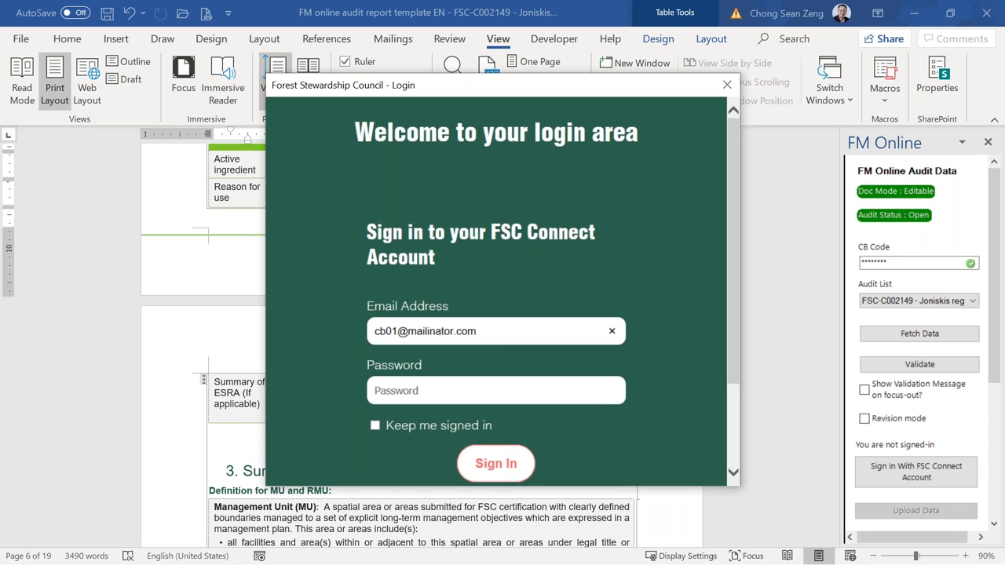
{"action": "left_click", "coordinate": [472, 385]}
{"action": "key", "text": "ctrl+v"}
{"action": "left_click", "coordinate": [496, 465]}
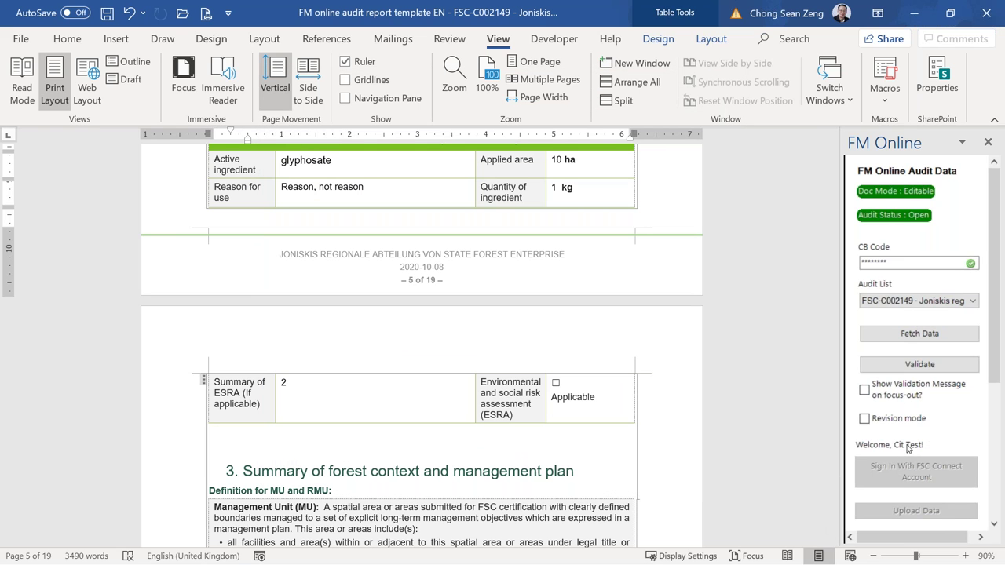
Run FM Online validation and review the duplicate Picea_abies and itinerary date outside Oct 3–4, 2020 errors
{"action": "left_click", "coordinate": [920, 364]}
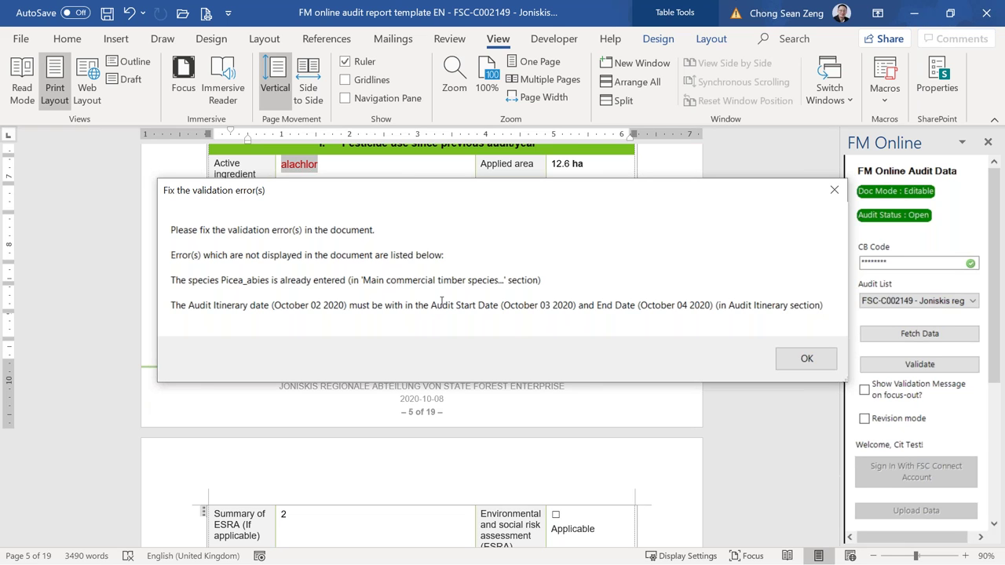
{"action": "left_click", "coordinate": [364, 229]}
{"action": "left_click_drag", "start_coordinate": [234, 281], "coordinate": [463, 281]}
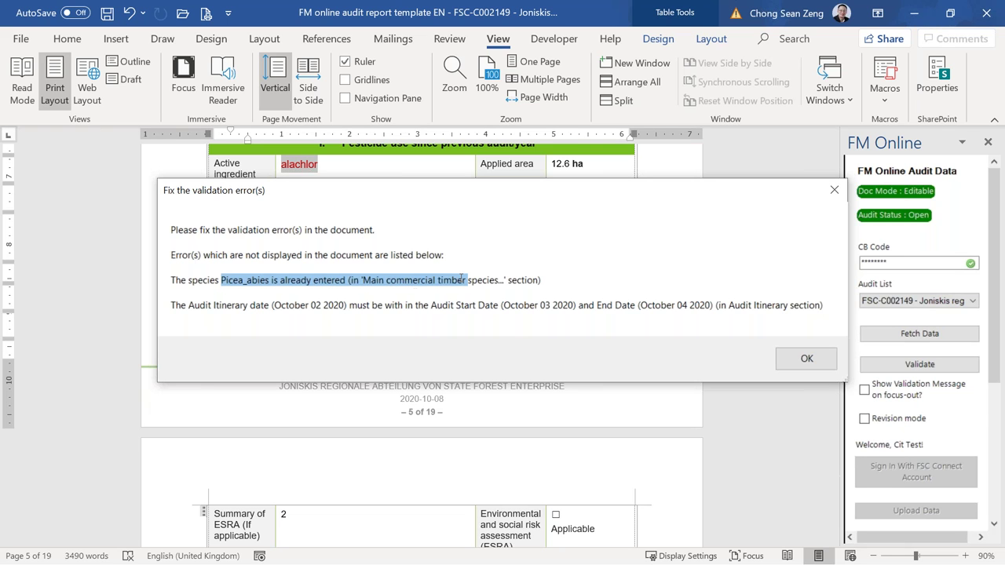
{"action": "left_click_drag", "start_coordinate": [210, 307], "coordinate": [357, 301]}
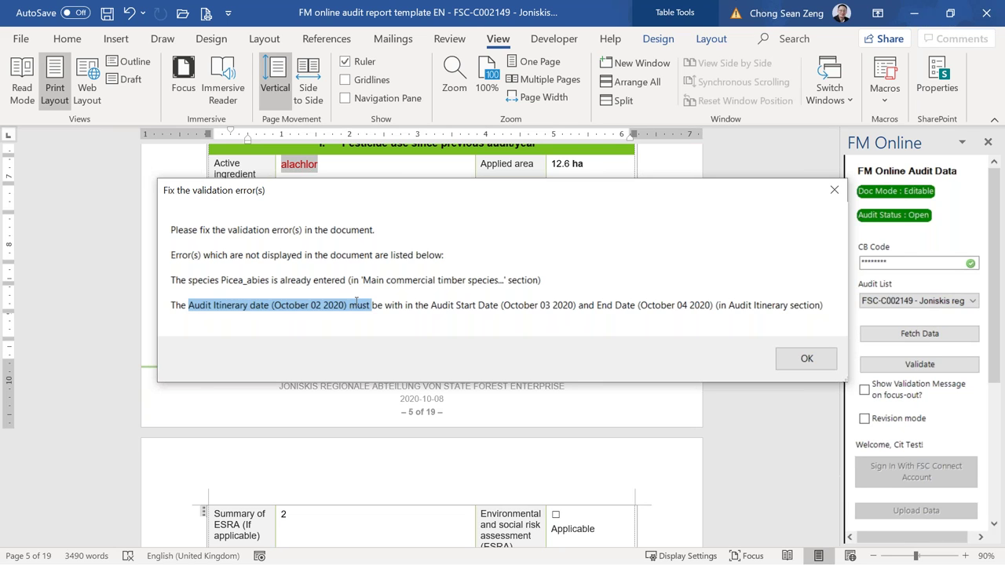
{"action": "left_click_drag", "start_coordinate": [467, 308], "coordinate": [311, 306]}
{"action": "left_click", "coordinate": [797, 359]}
{"action": "left_click_drag", "start_coordinate": [835, 226], "coordinate": [835, 206]}
Set the pesticide active ingredient to imazapyr
{"action": "scroll", "coordinate": [566, 342], "scroll_direction": "down", "scroll_amount": 4}
{"action": "scroll", "coordinate": [565, 343], "scroll_direction": "down", "scroll_amount": 10}
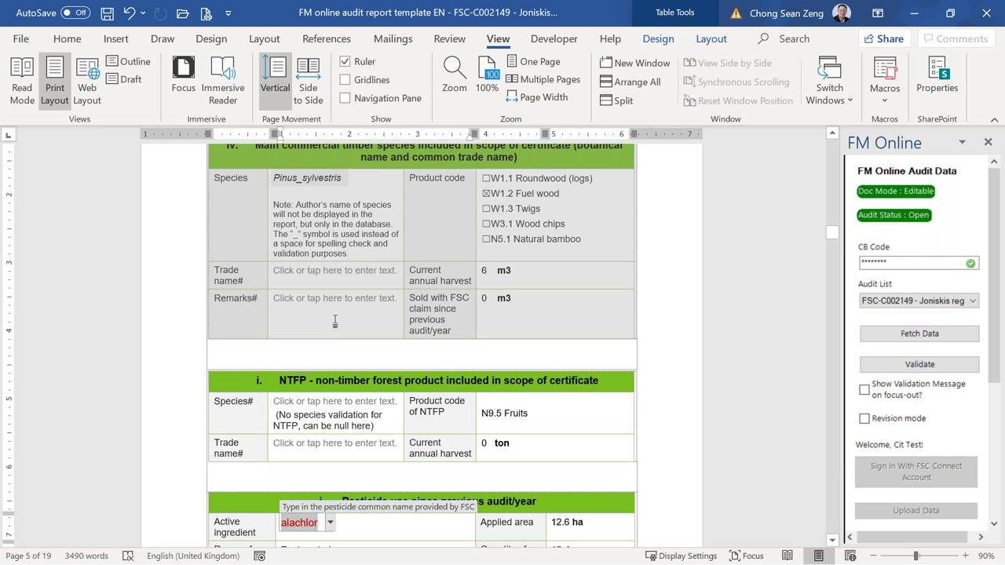
{"action": "scroll", "coordinate": [331, 184], "scroll_direction": "up", "scroll_amount": 10}
{"action": "scroll", "coordinate": [421, 345], "scroll_direction": "up", "scroll_amount": 10}
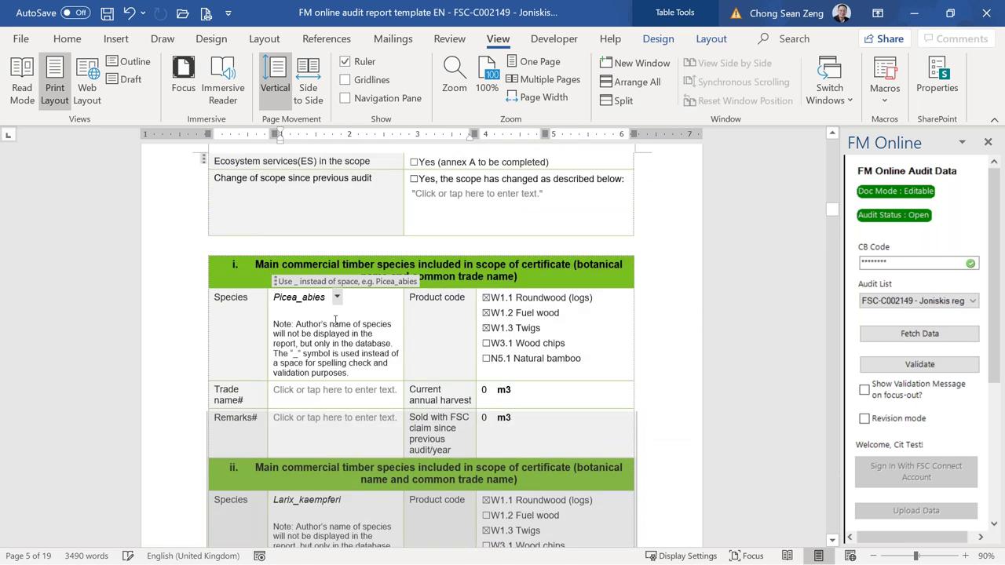
{"action": "scroll", "coordinate": [336, 289], "scroll_direction": "down", "scroll_amount": 10}
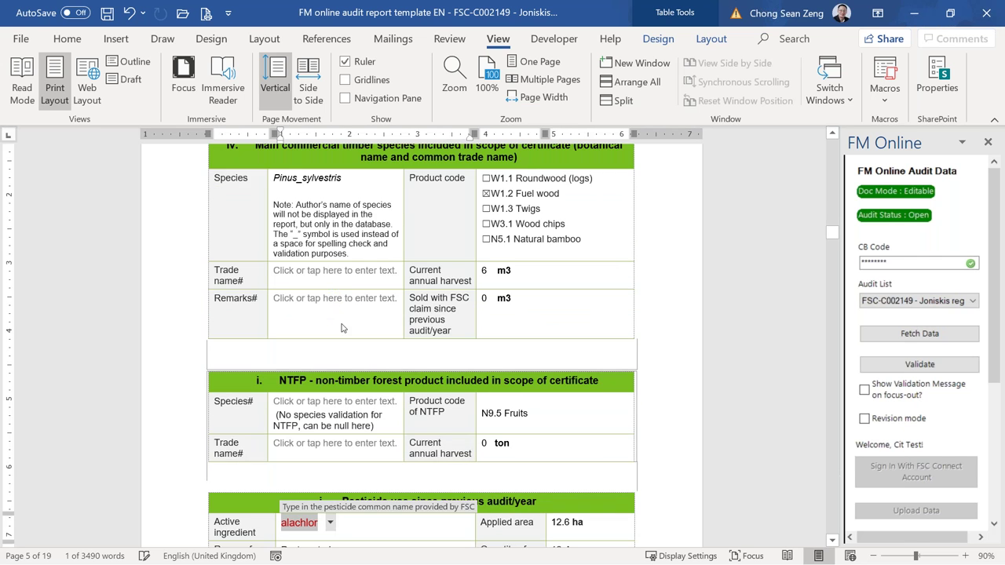
{"action": "left_click", "coordinate": [321, 459]}
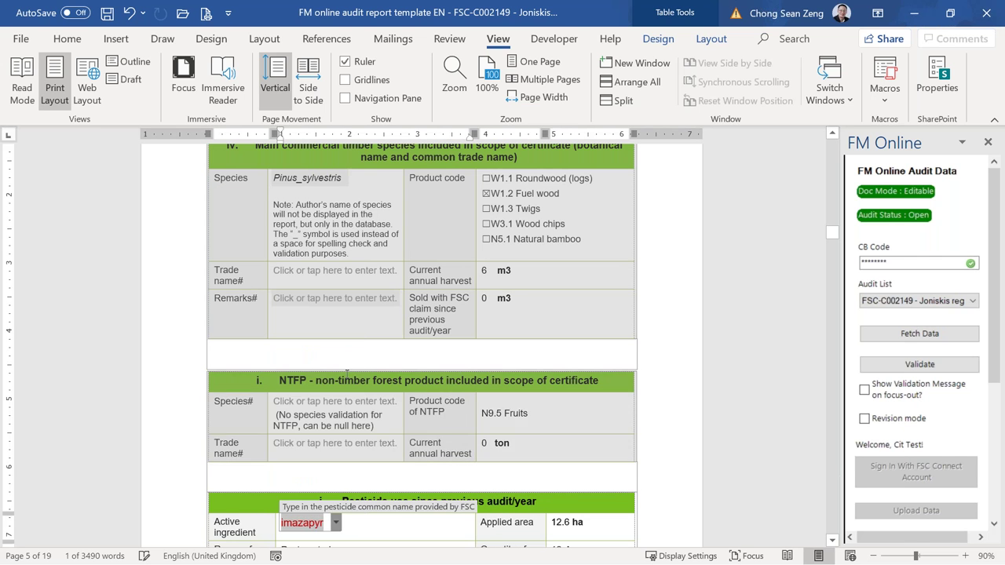
Change the section i first timber species from Picea_abies to Pseudotsuga_menziesii
{"action": "scroll", "coordinate": [354, 297], "scroll_direction": "up", "scroll_amount": 10}
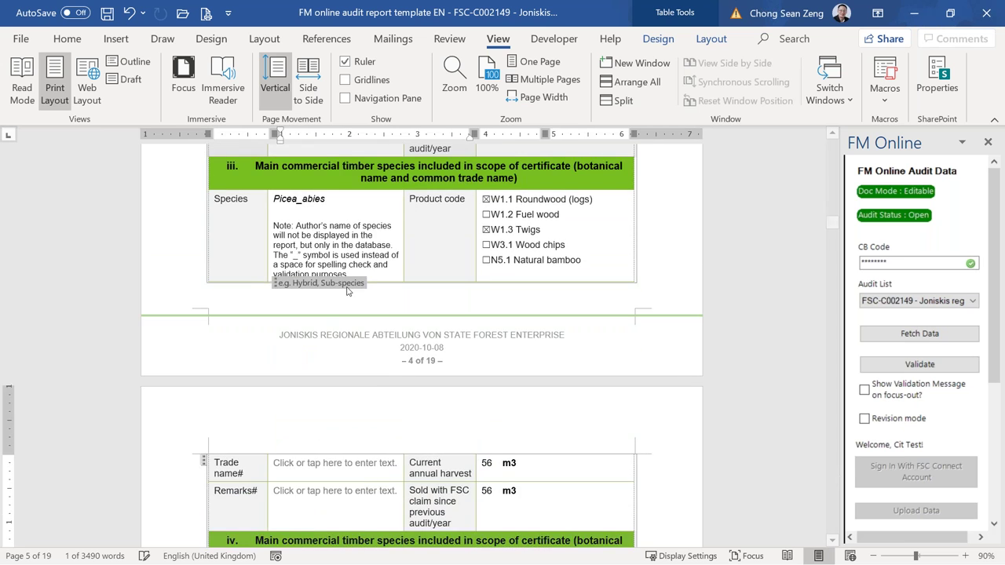
{"action": "scroll", "coordinate": [334, 278], "scroll_direction": "up", "scroll_amount": 5}
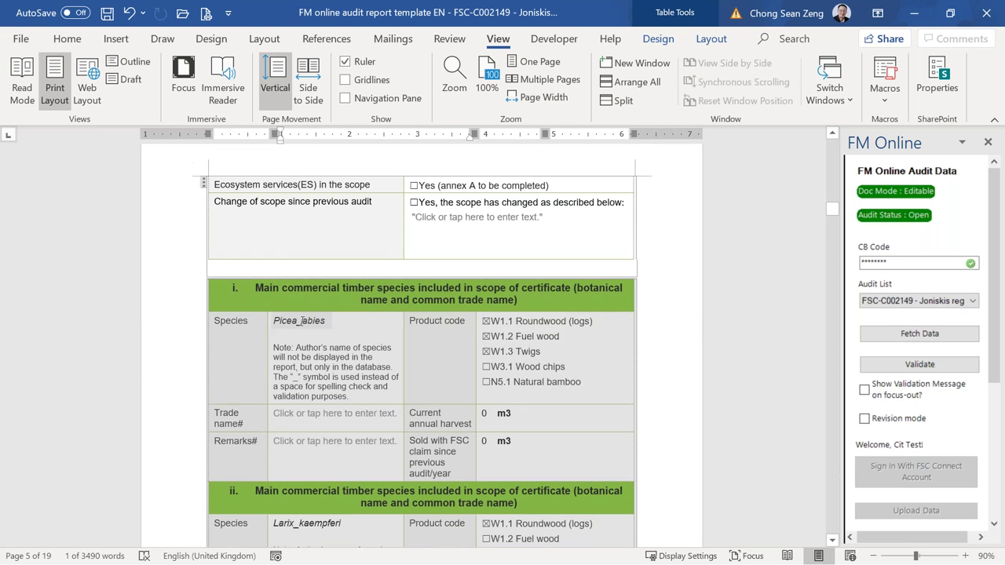
{"action": "left_click", "coordinate": [336, 321]}
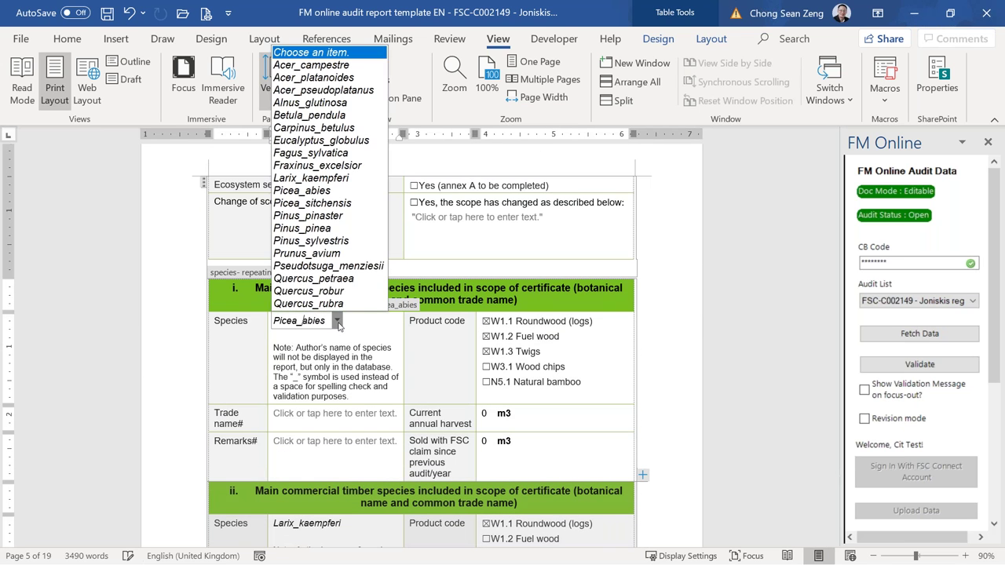
{"action": "left_click", "coordinate": [342, 267]}
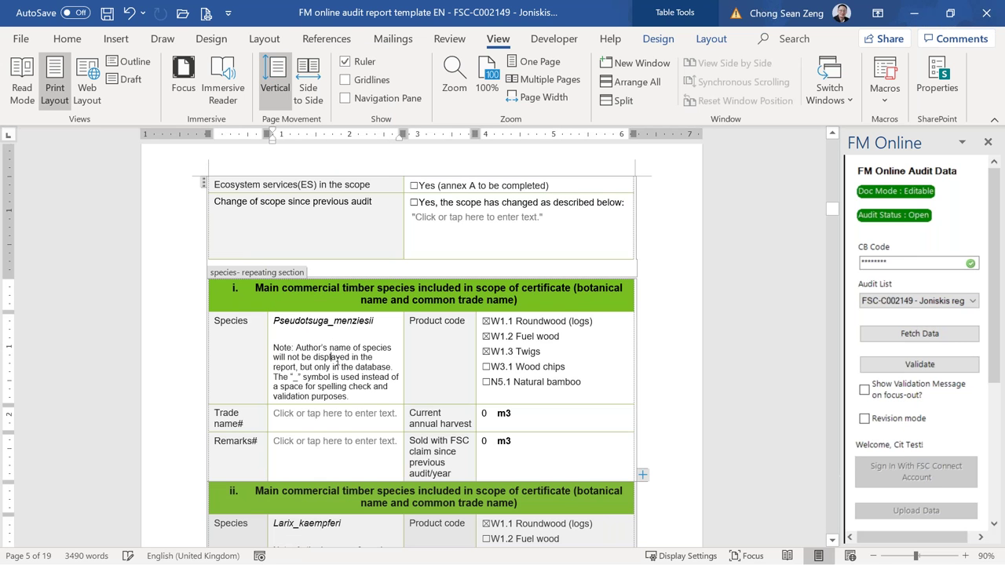
{"action": "scroll", "coordinate": [338, 360], "scroll_direction": "down", "scroll_amount": 15}
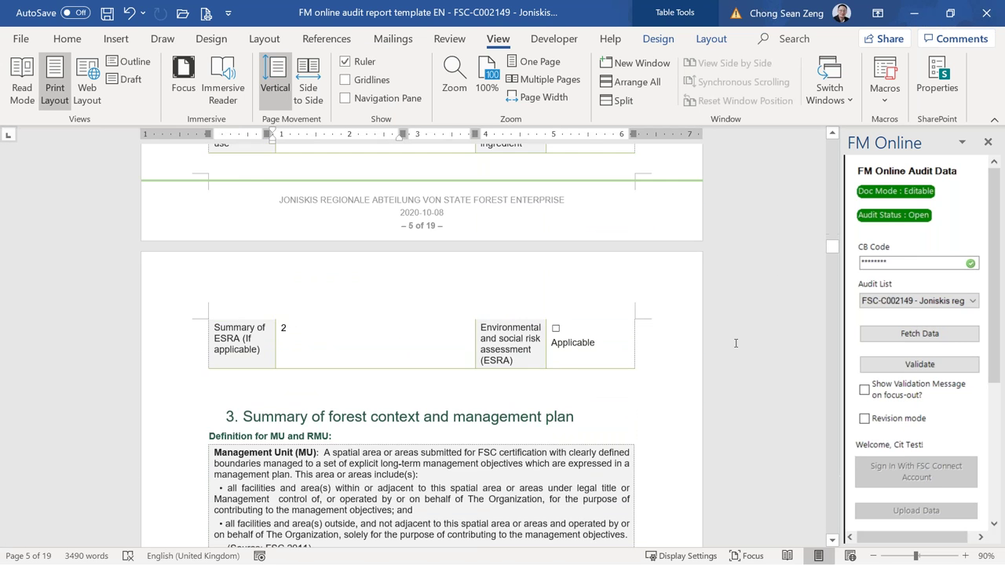
{"action": "scroll", "coordinate": [731, 359], "scroll_direction": "down", "scroll_amount": 15}
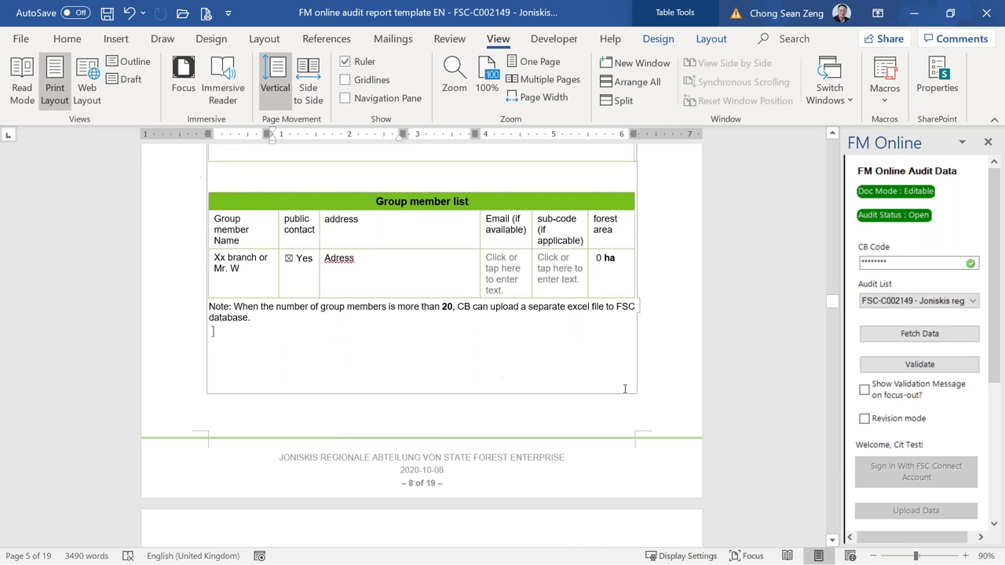
Set the first audit itinerary visit date to October 3, 2020 and re-run validation
{"action": "scroll", "coordinate": [621, 389], "scroll_direction": "down", "scroll_amount": 15}
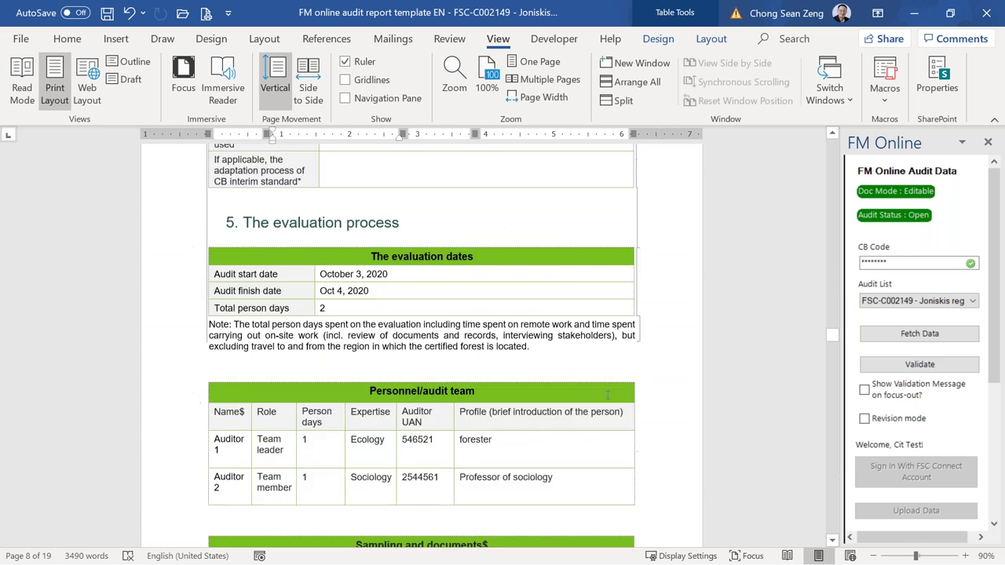
{"action": "scroll", "coordinate": [440, 432], "scroll_direction": "down", "scroll_amount": 15}
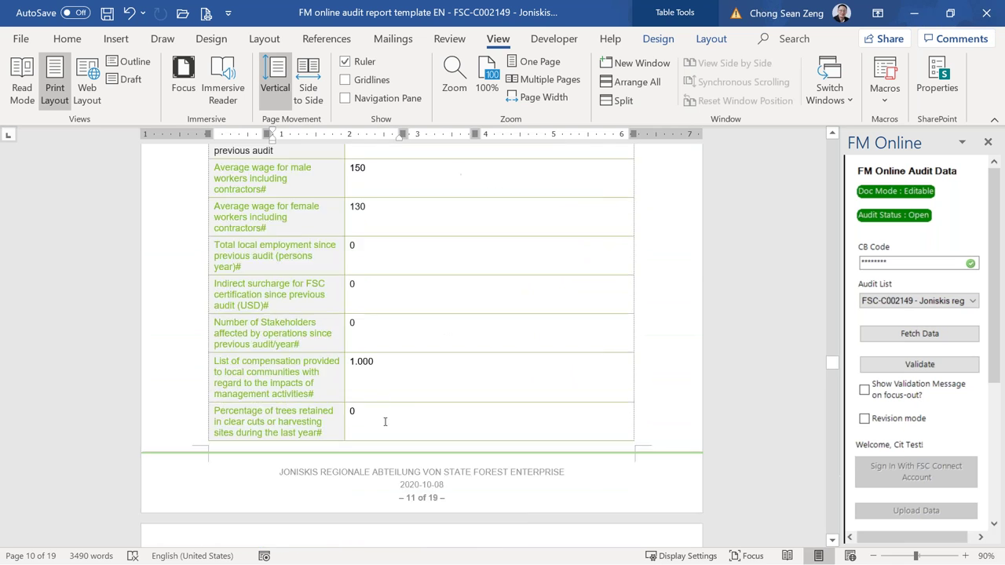
{"action": "scroll", "coordinate": [315, 330], "scroll_direction": "down", "scroll_amount": 3}
{"action": "left_click", "coordinate": [228, 254]}
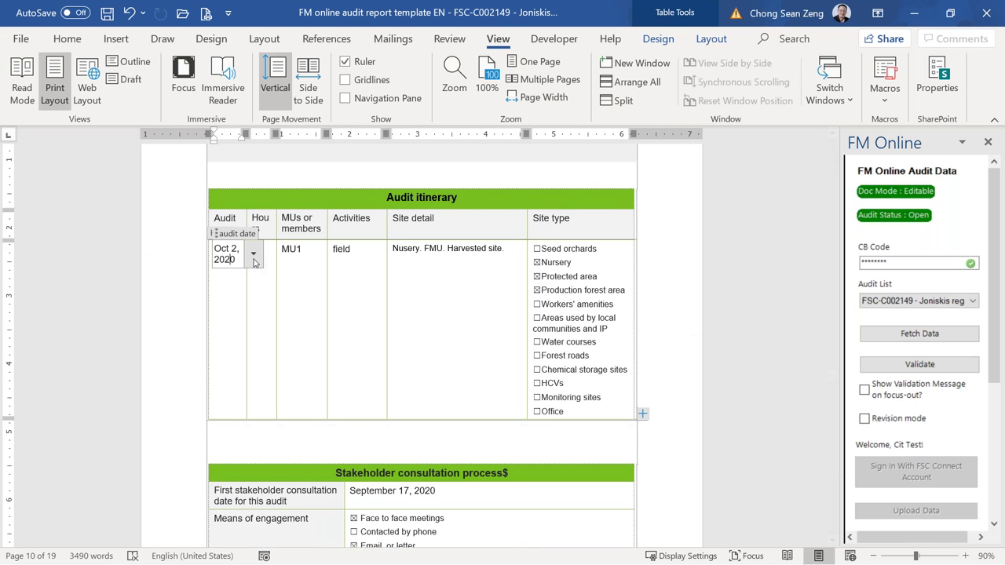
{"action": "left_click", "coordinate": [254, 256]}
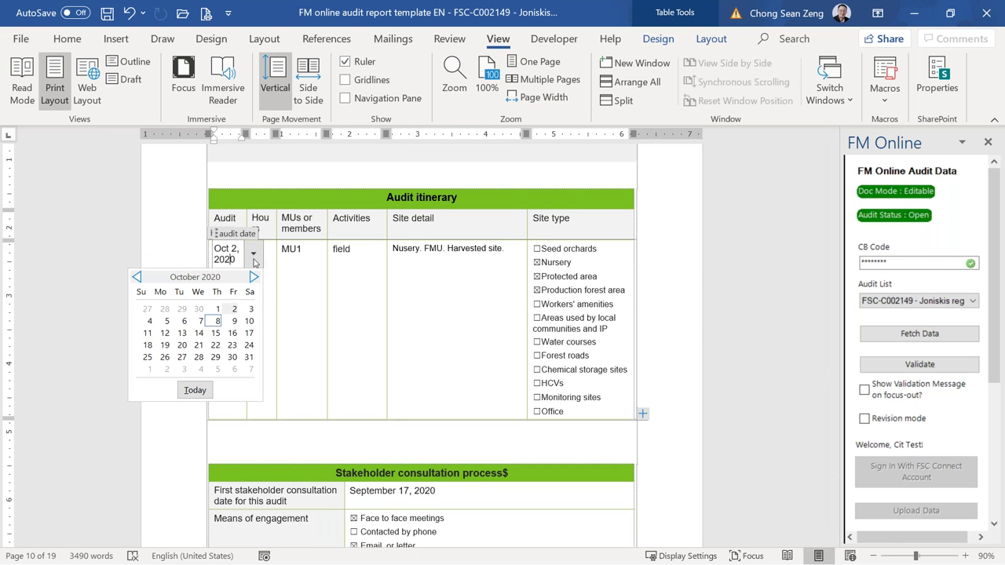
{"action": "left_click", "coordinate": [250, 309]}
{"action": "left_click", "coordinate": [302, 249]}
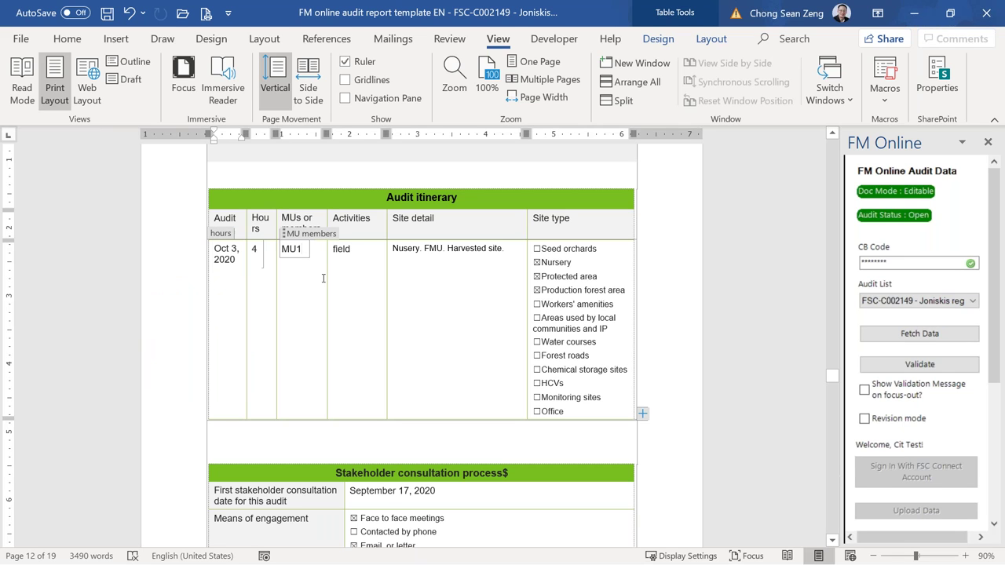
{"action": "left_click", "coordinate": [868, 368]}
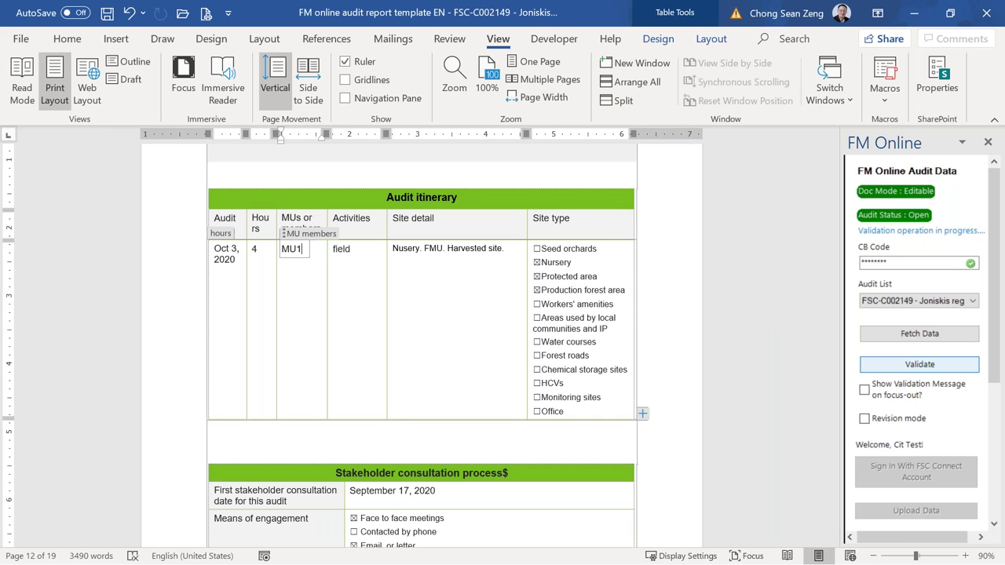
Acknowledge the successful validation and start uploading the audit data to FSC
{"action": "left_click", "coordinate": [595, 318]}
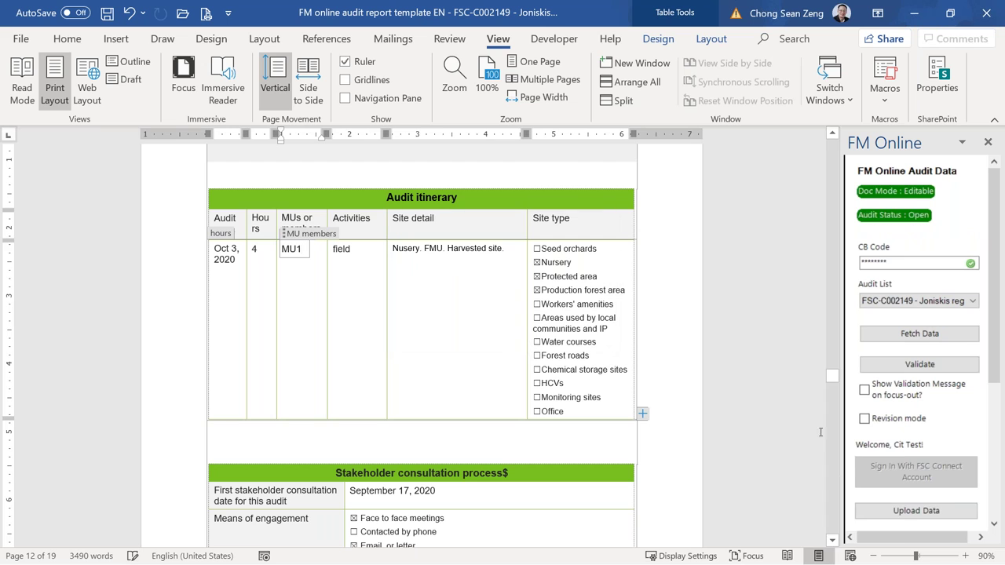
{"action": "left_click", "coordinate": [907, 511]}
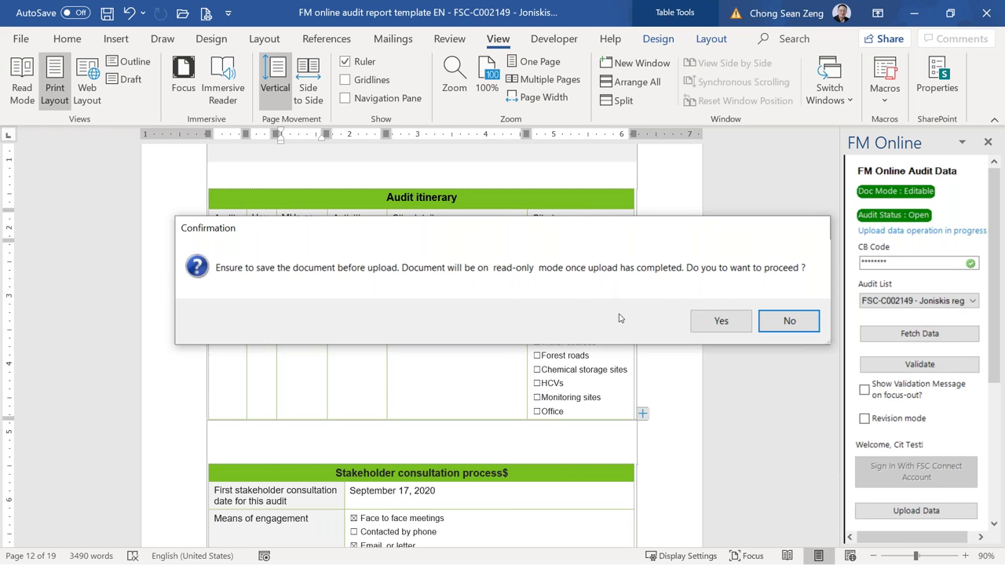
Confirm the upload and close the message reporting the audit data uploaded successfully
{"action": "left_click", "coordinate": [722, 323]}
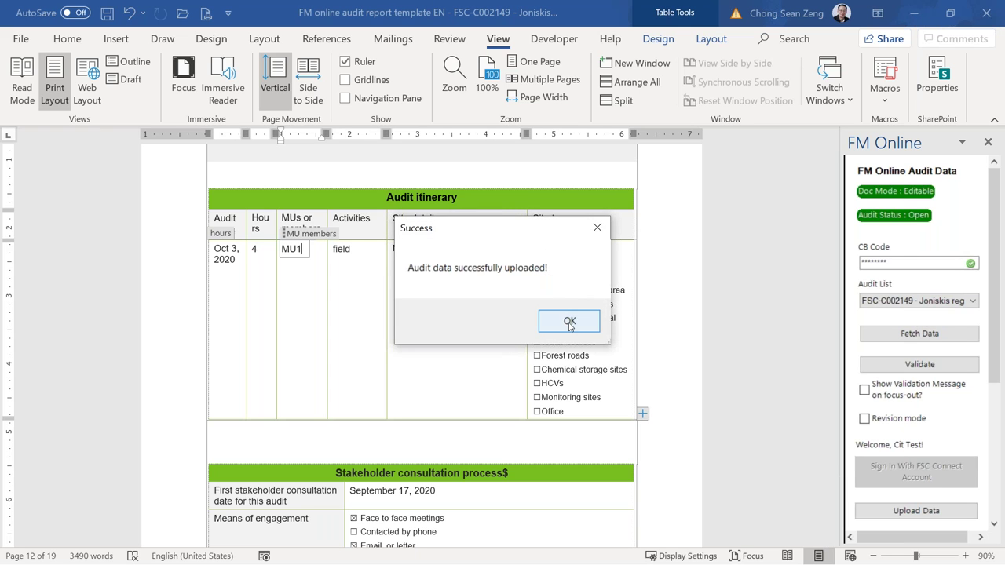
{"action": "left_click", "coordinate": [569, 324]}
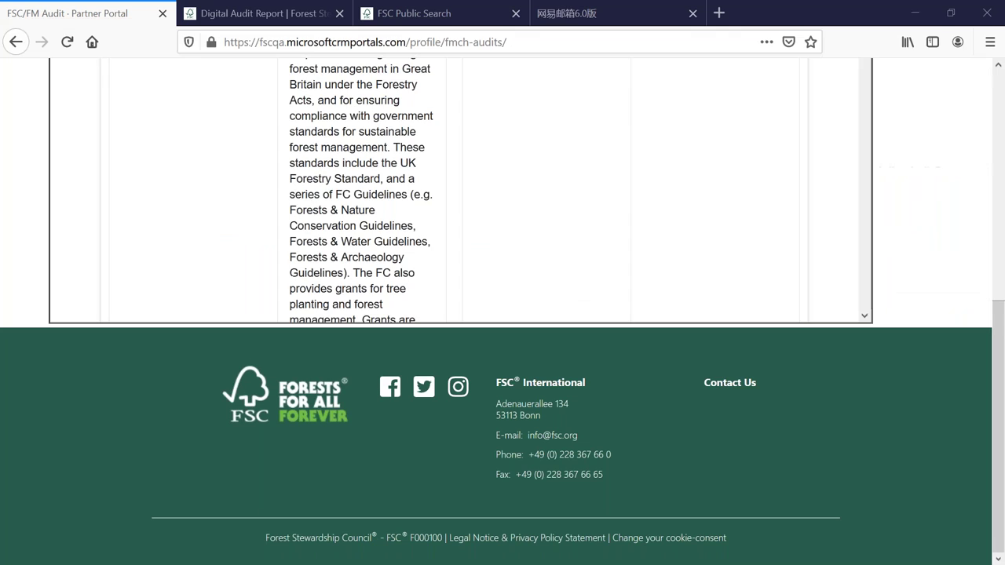
Go to FM Certificate Holders and open the FSC-C002149 Joniskis holder's audit list
{"action": "scroll", "coordinate": [180, 166], "scroll_direction": "up", "scroll_amount": 2}
{"action": "scroll", "coordinate": [152, 88], "scroll_direction": "up", "scroll_amount": 15}
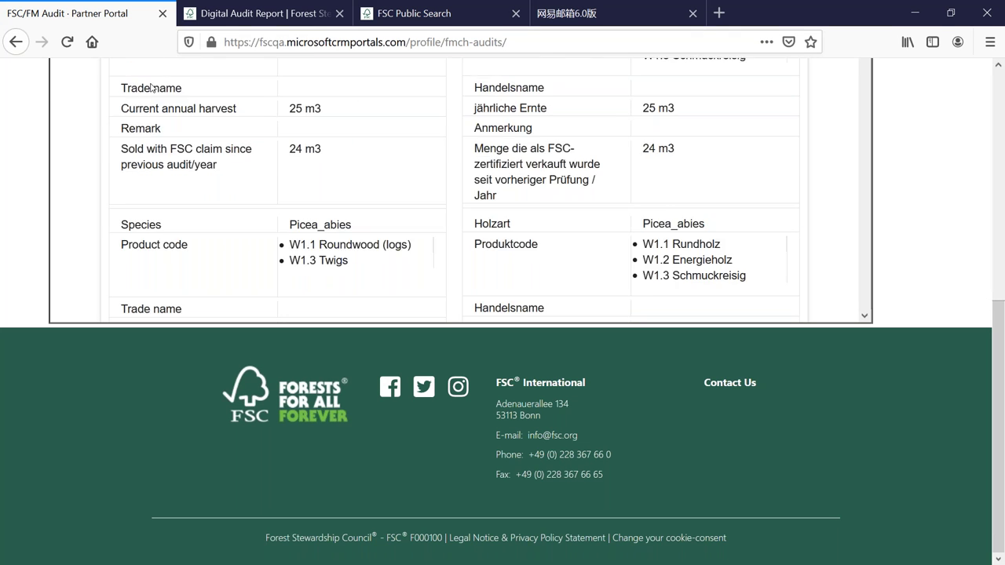
{"action": "scroll", "coordinate": [997, 300], "scroll_direction": "up", "scroll_amount": 5}
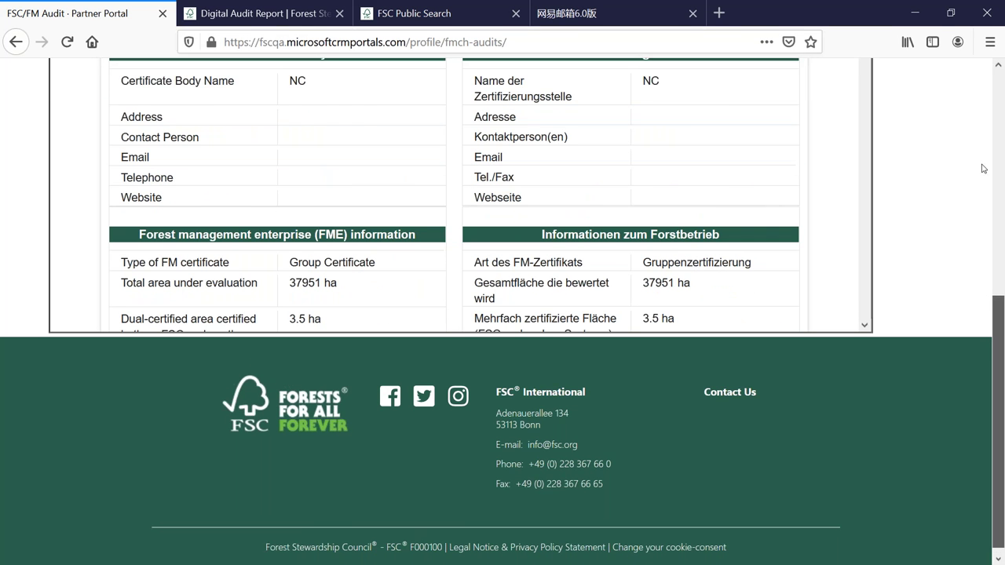
{"action": "left_click", "coordinate": [522, 135]}
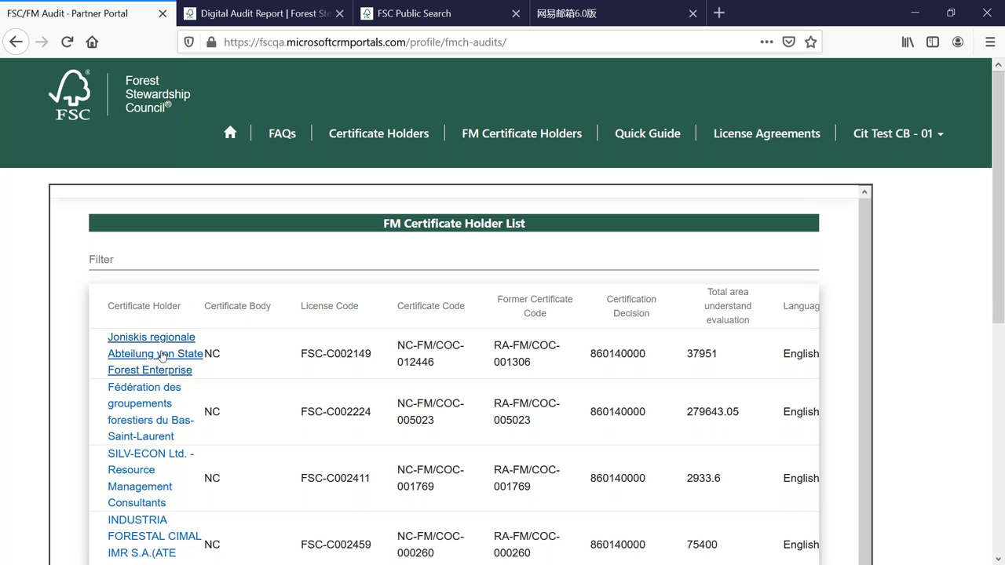
{"action": "left_click", "coordinate": [161, 356]}
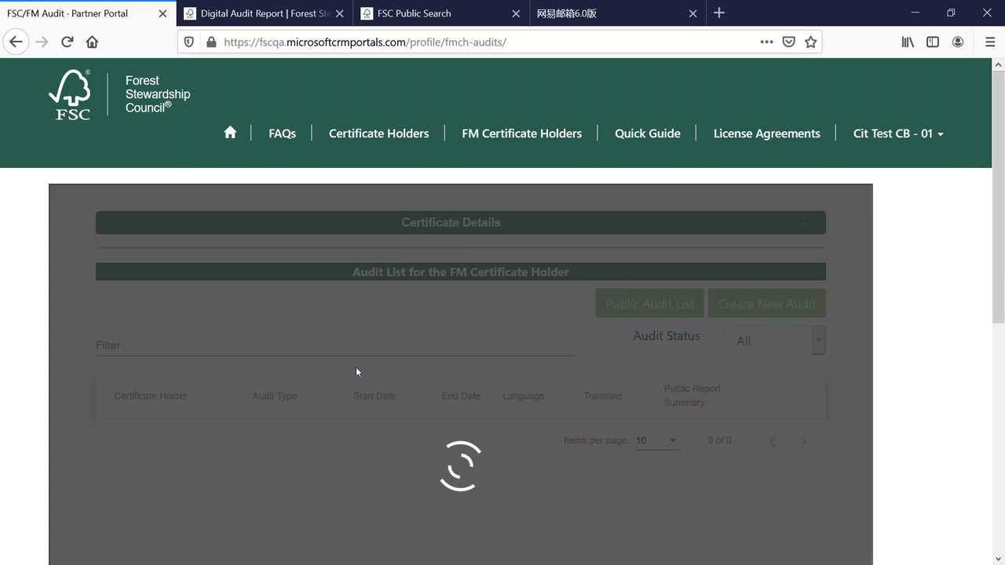
{"action": "scroll", "coordinate": [616, 435], "scroll_direction": "down", "scroll_amount": 5}
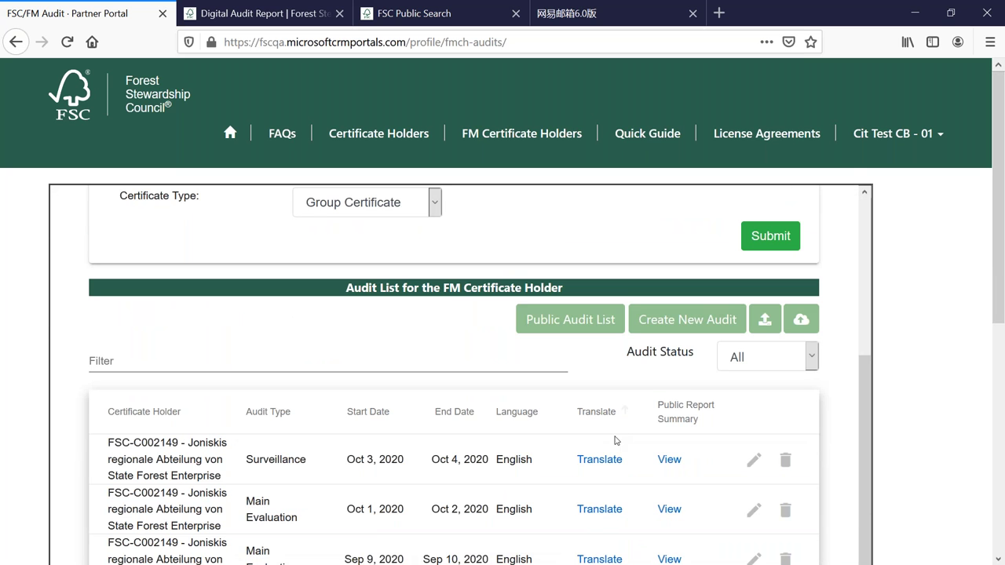
{"action": "scroll", "coordinate": [617, 435], "scroll_direction": "down", "scroll_amount": 2}
Open the German translation of the Oct 3 surveillance audit
{"action": "left_click", "coordinate": [600, 388]}
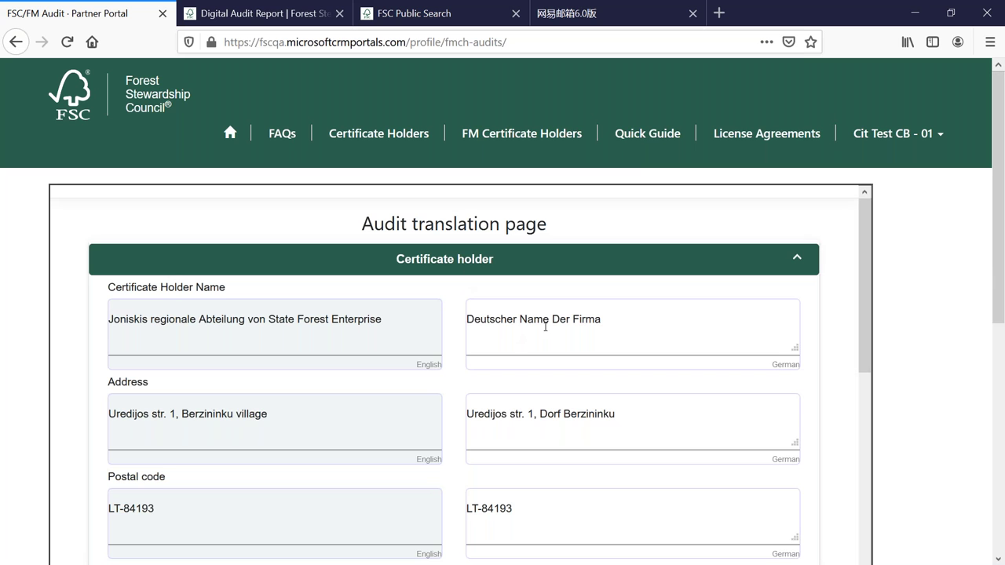
{"action": "scroll", "coordinate": [388, 312], "scroll_direction": "down", "scroll_amount": 4}
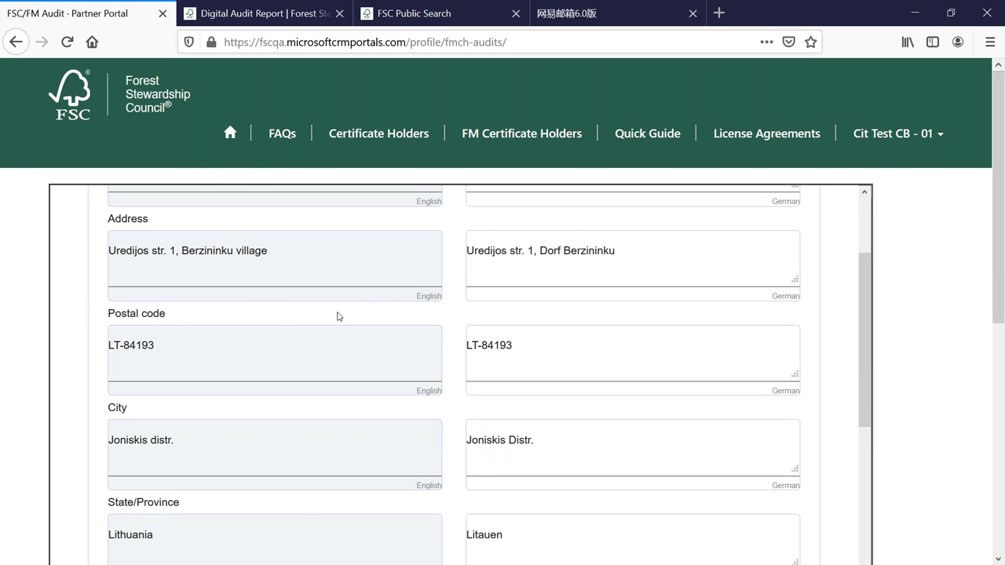
{"action": "scroll", "coordinate": [341, 317], "scroll_direction": "up", "scroll_amount": 4}
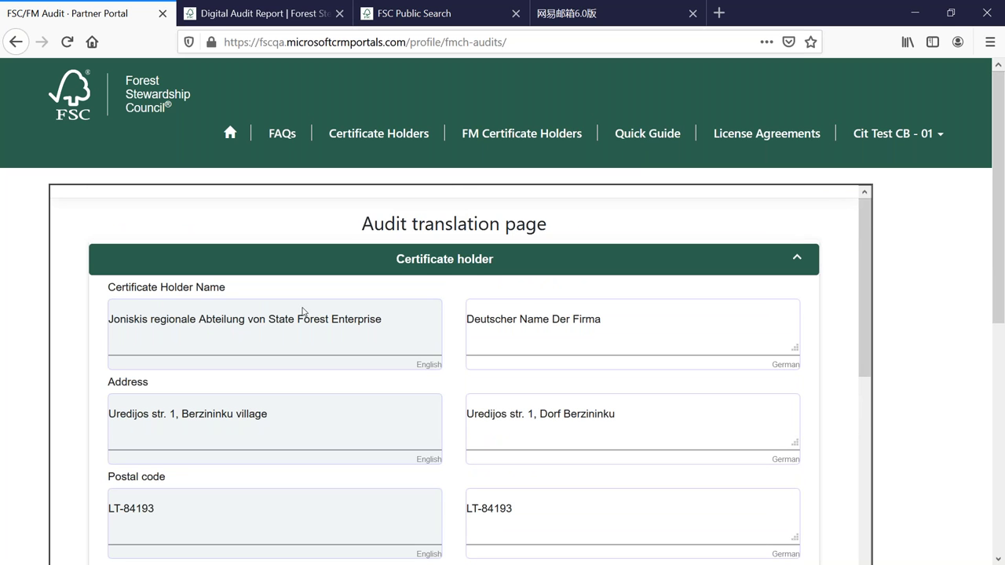
Replace the German certificate holder name with 本地名字 and save the translation
{"action": "left_click", "coordinate": [540, 331]}
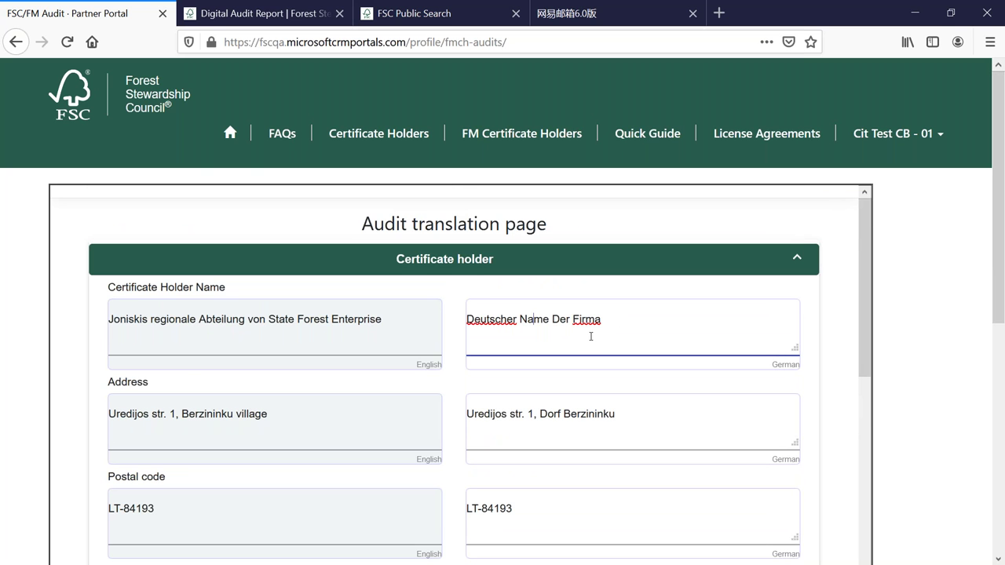
{"action": "scroll", "coordinate": [591, 336], "scroll_direction": "down", "scroll_amount": 4}
{"action": "scroll", "coordinate": [548, 383], "scroll_direction": "down", "scroll_amount": 8}
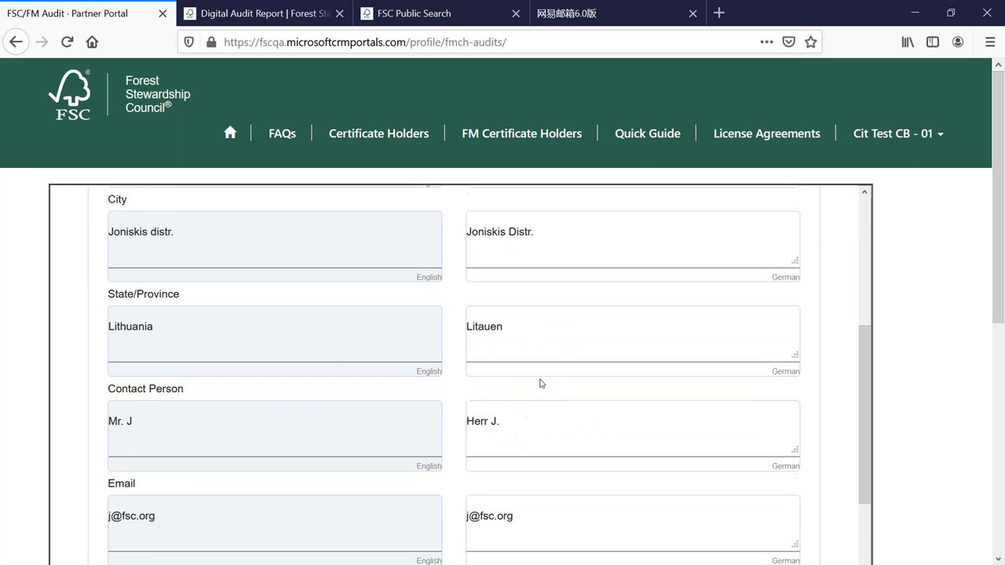
{"action": "scroll", "coordinate": [531, 414], "scroll_direction": "down", "scroll_amount": 2}
{"action": "scroll", "coordinate": [531, 401], "scroll_direction": "up", "scroll_amount": 10}
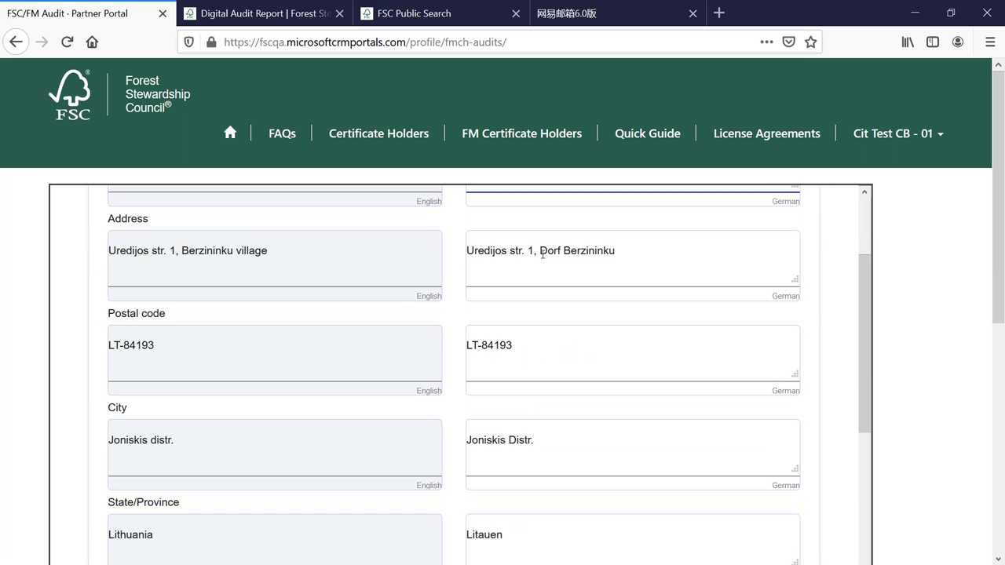
{"action": "scroll", "coordinate": [541, 276], "scroll_direction": "up", "scroll_amount": 4}
{"action": "left_click_drag", "start_coordinate": [620, 320], "coordinate": [461, 319]}
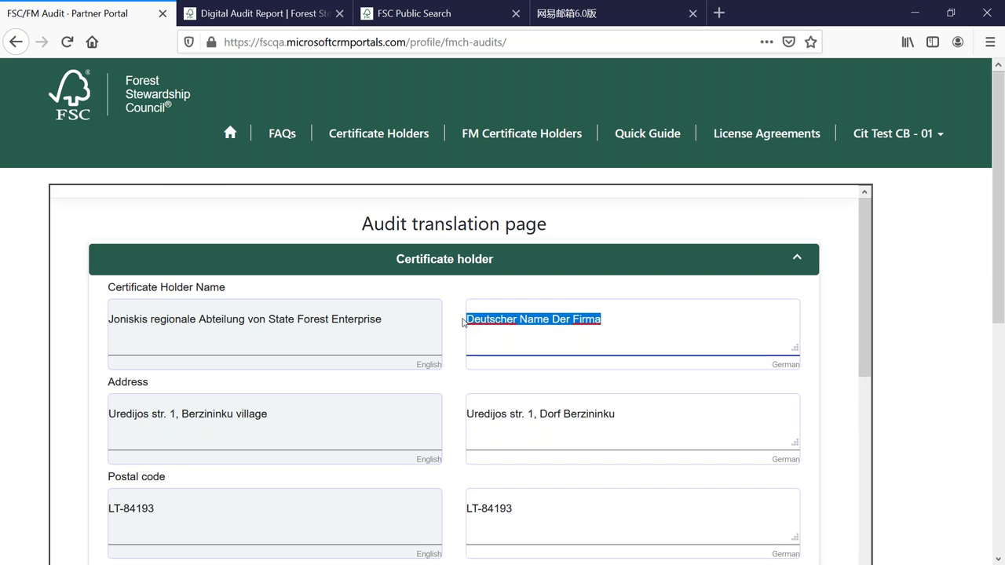
{"action": "type", "text": "本地名字"}
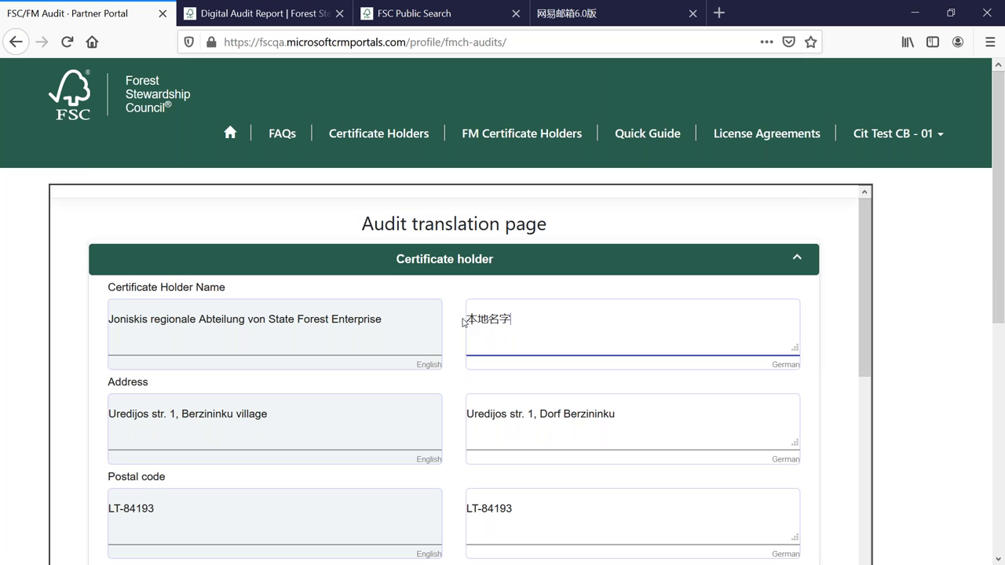
{"action": "left_click_drag", "start_coordinate": [862, 361], "coordinate": [921, 477]}
{"action": "scroll", "coordinate": [921, 477], "scroll_direction": "down", "scroll_amount": 3}
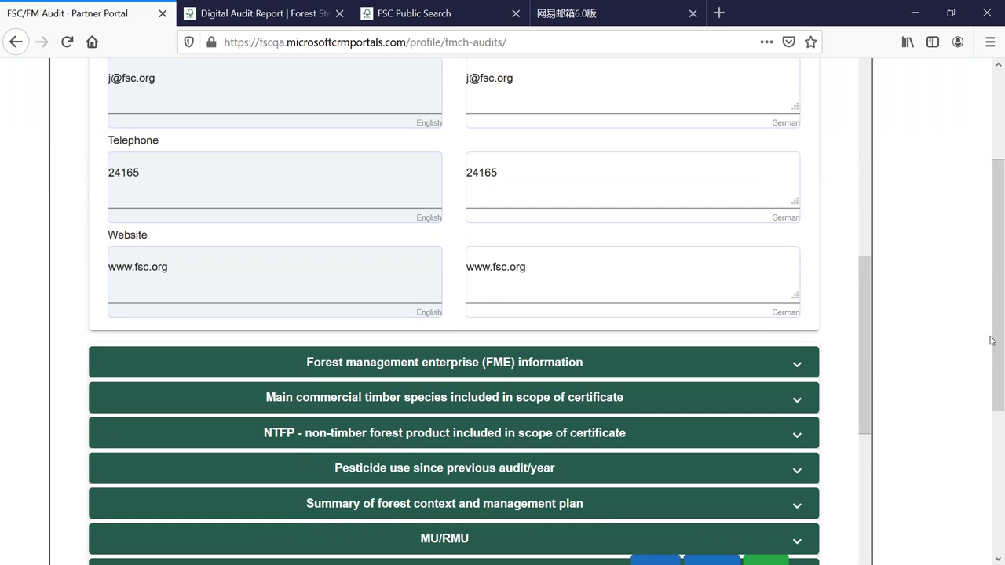
{"action": "scroll", "coordinate": [788, 333], "scroll_direction": "down", "scroll_amount": 5}
{"action": "left_click", "coordinate": [766, 308]}
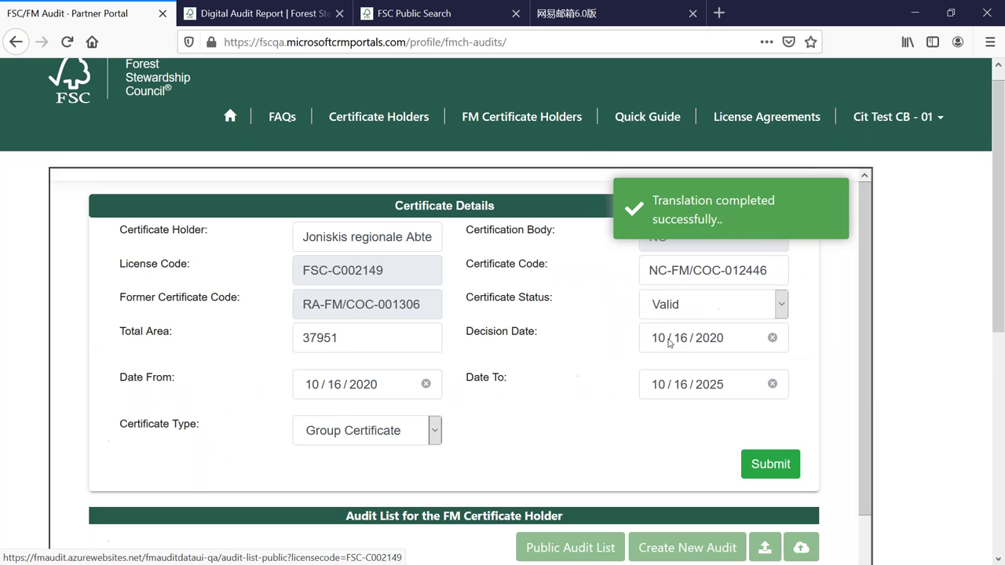
Open the surveillance audit's public summary and review the Certificate Holder and Holder Details sections
{"action": "scroll", "coordinate": [669, 342], "scroll_direction": "down", "scroll_amount": 5}
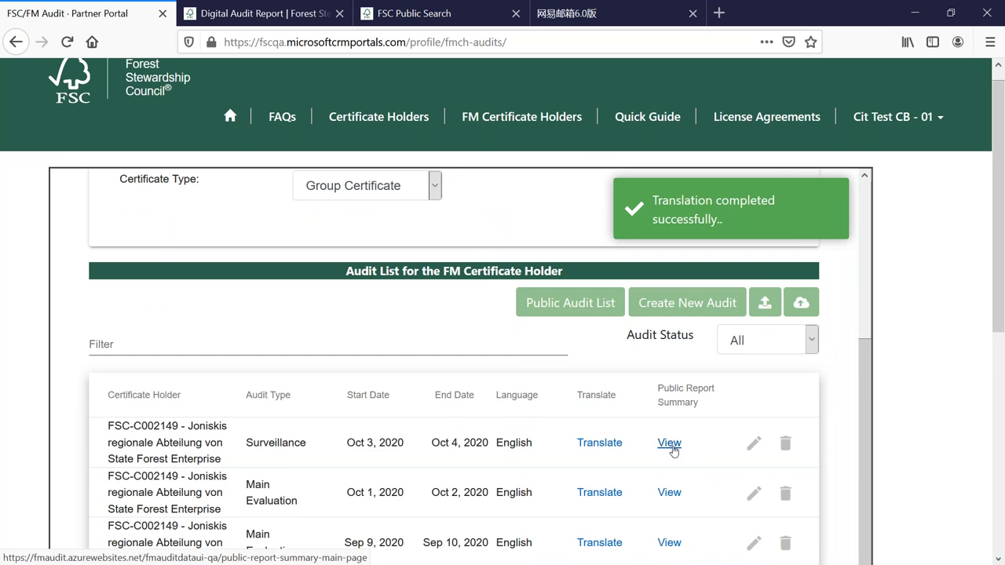
{"action": "left_click", "coordinate": [669, 444]}
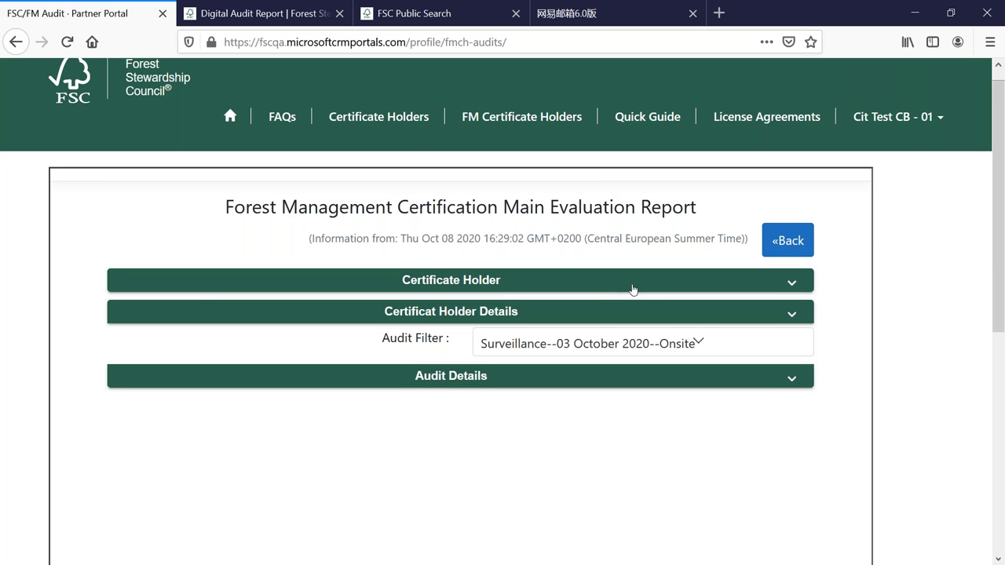
{"action": "left_click", "coordinate": [711, 288]}
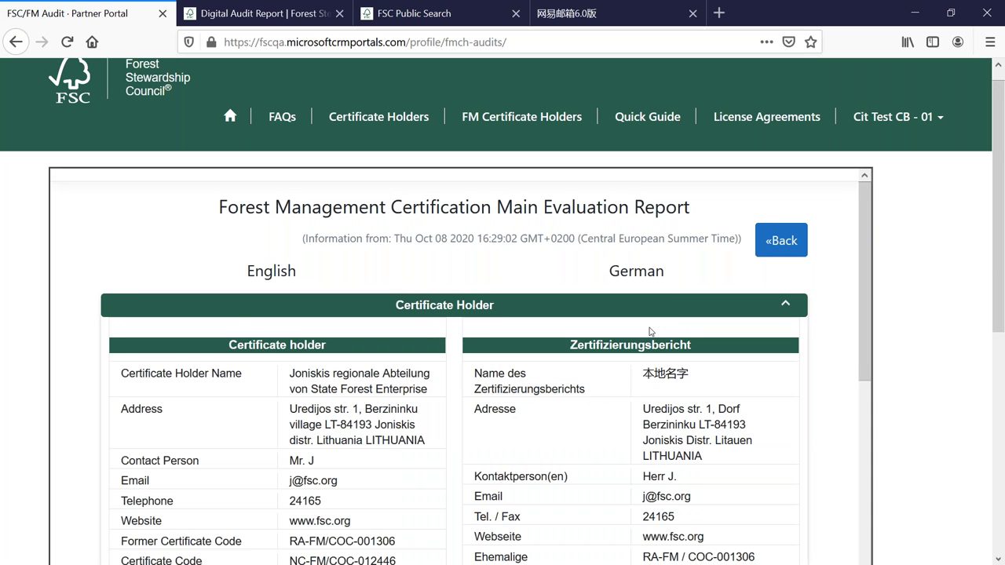
{"action": "scroll", "coordinate": [648, 326], "scroll_direction": "down", "scroll_amount": 2}
{"action": "left_click_drag", "start_coordinate": [653, 292], "coordinate": [665, 291]}
{"action": "left_click", "coordinate": [567, 302]}
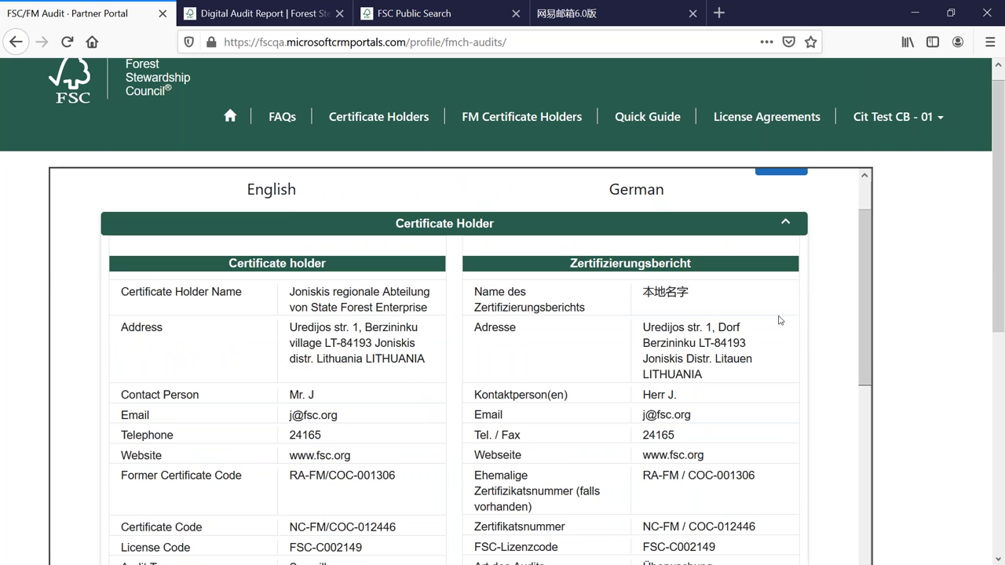
{"action": "scroll", "coordinate": [825, 306], "scroll_direction": "down", "scroll_amount": 2}
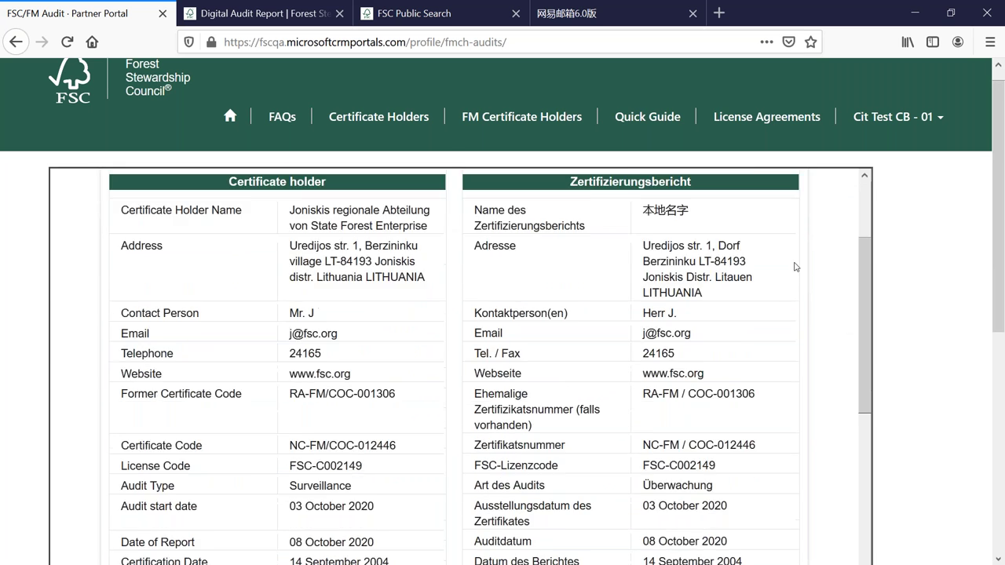
{"action": "scroll", "coordinate": [793, 267], "scroll_direction": "up", "scroll_amount": 4}
{"action": "left_click", "coordinate": [785, 305]}
{"action": "left_click", "coordinate": [786, 340]}
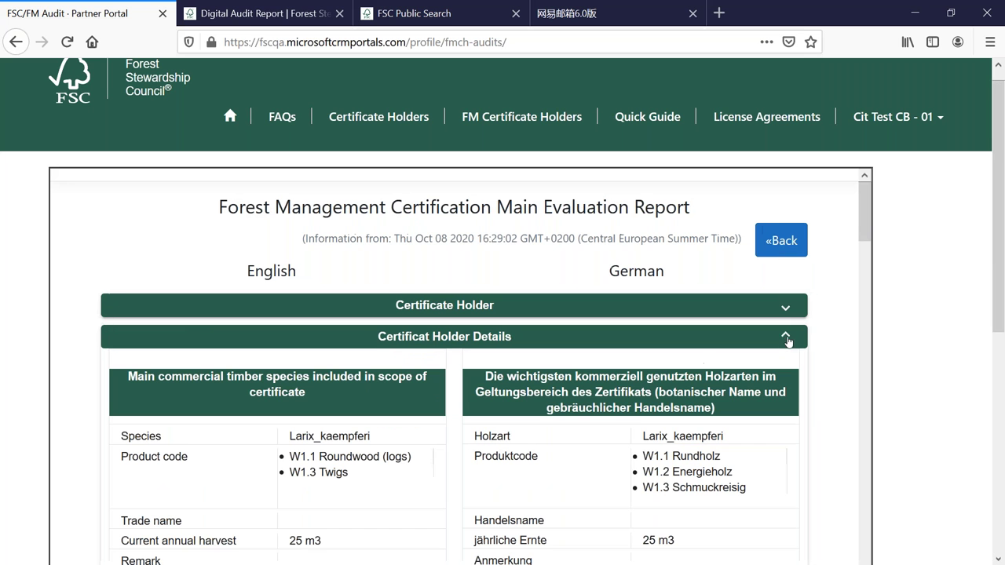
{"action": "scroll", "coordinate": [637, 422], "scroll_direction": "down", "scroll_amount": 2}
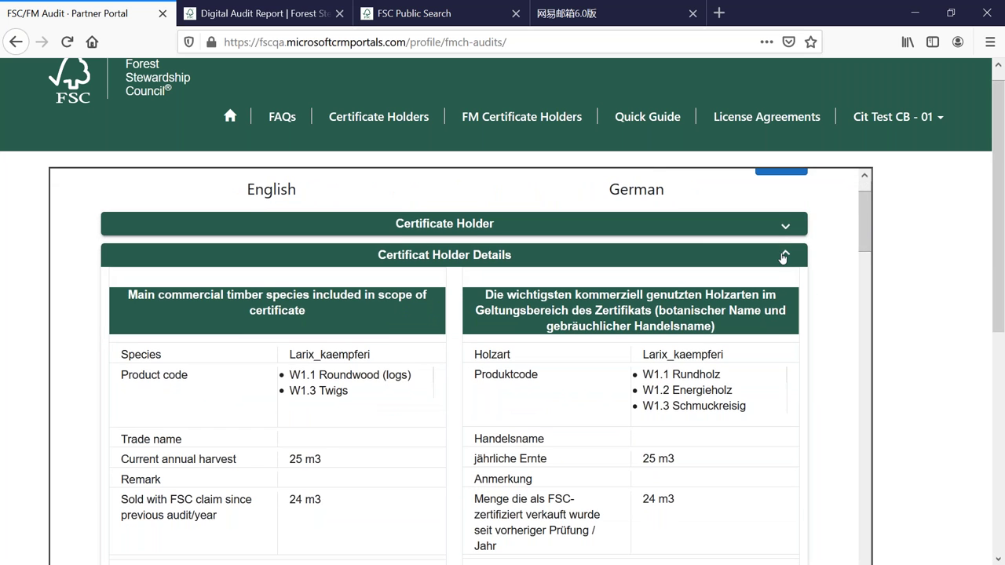
{"action": "left_click", "coordinate": [783, 256]}
Switch the Audit Filter to Main Evaluation--01 October 2020--Onsite and browse its details
{"action": "left_click", "coordinate": [677, 373]}
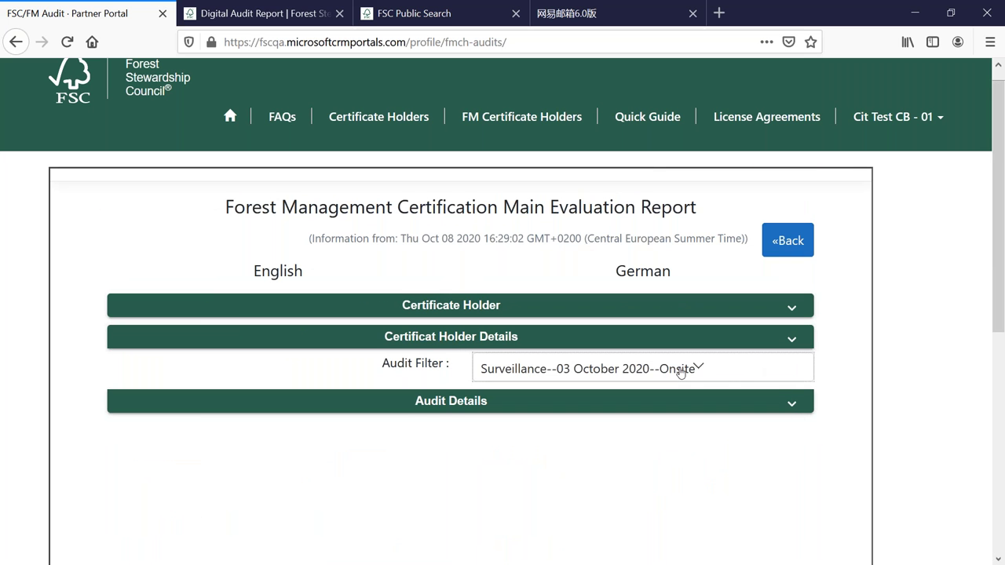
{"action": "scroll", "coordinate": [616, 494], "scroll_direction": "down", "scroll_amount": 2}
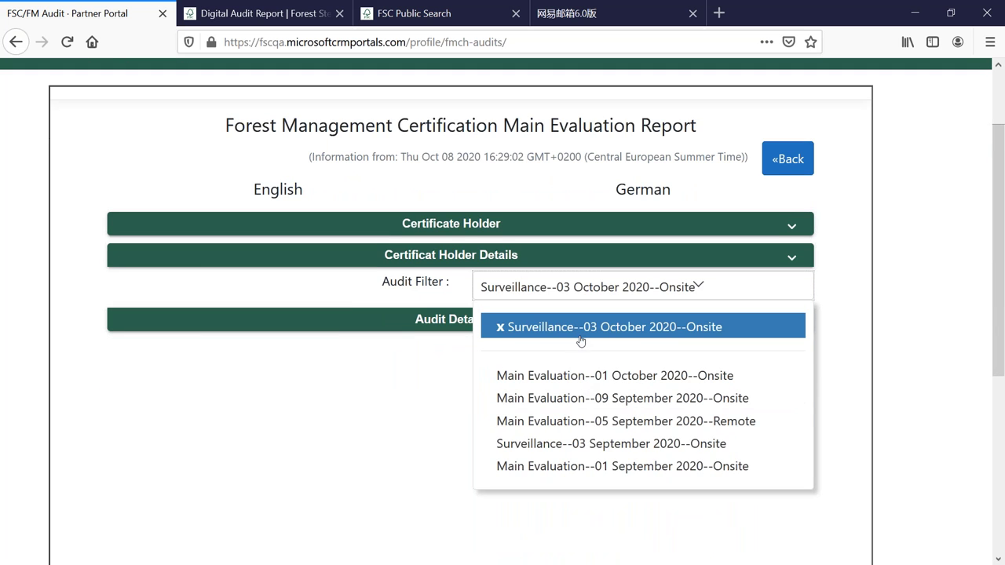
{"action": "left_click", "coordinate": [577, 376]}
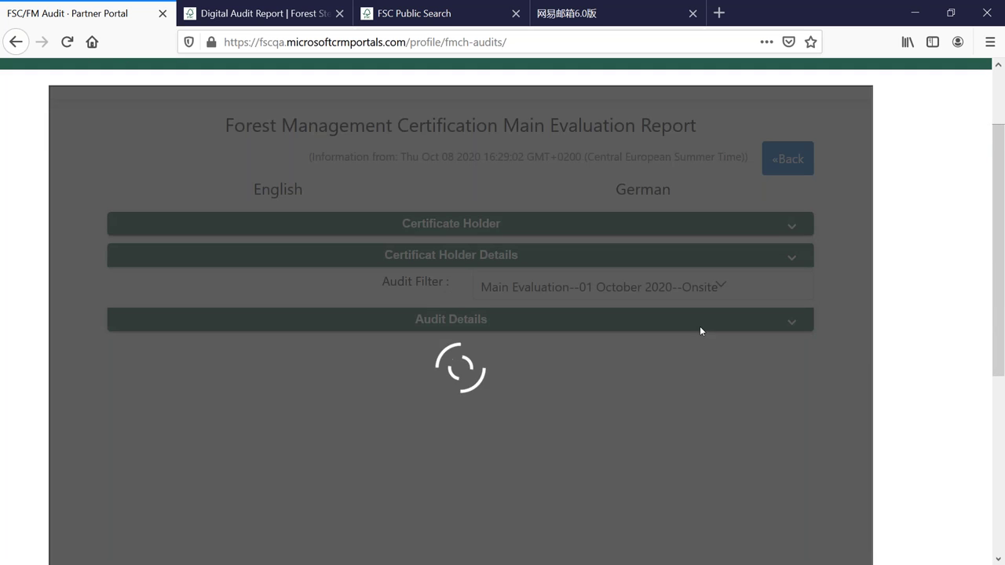
{"action": "scroll", "coordinate": [718, 399], "scroll_direction": "down", "scroll_amount": 6}
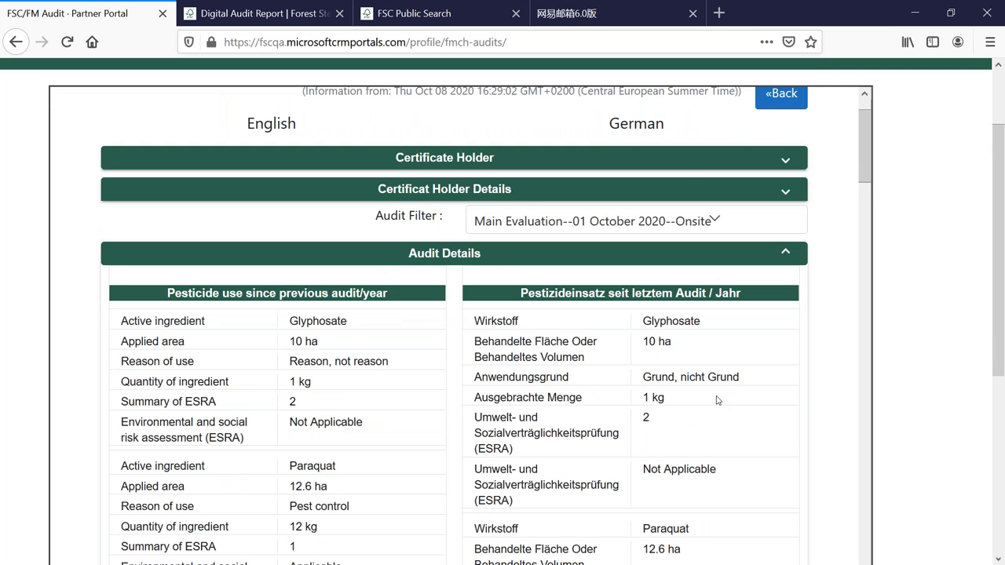
{"action": "scroll", "coordinate": [716, 383], "scroll_direction": "down", "scroll_amount": 4}
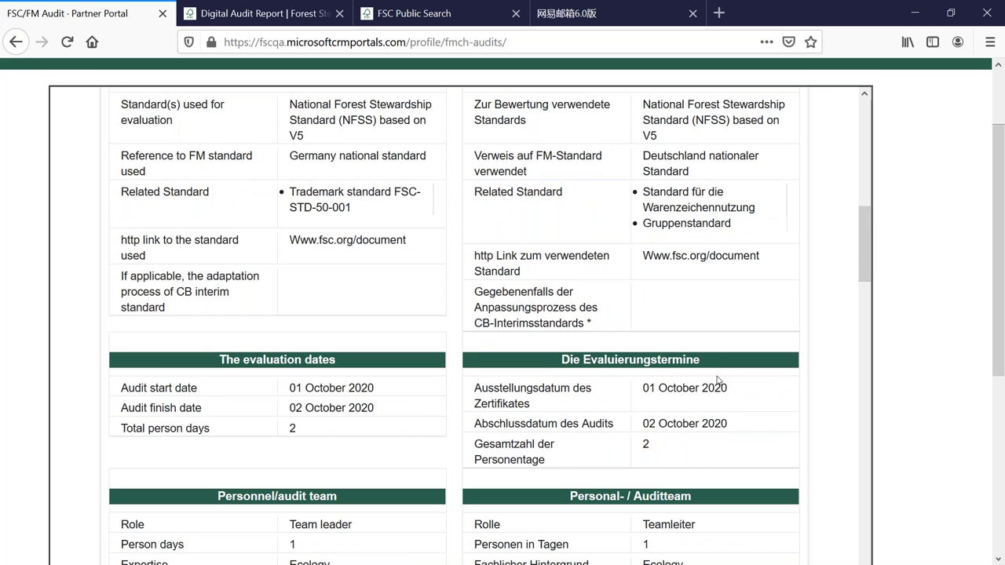
{"action": "scroll", "coordinate": [727, 373], "scroll_direction": "up", "scroll_amount": 5}
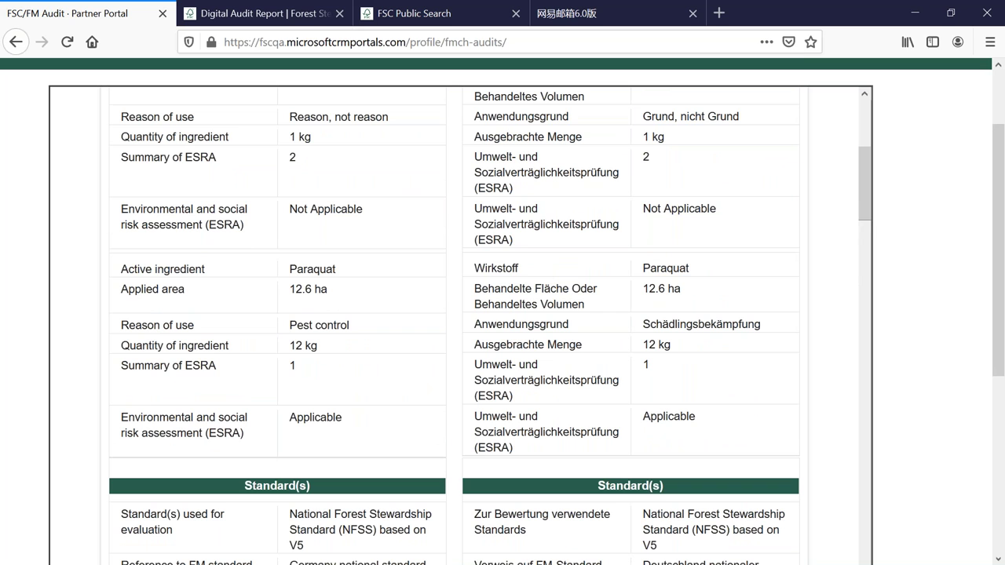
Return to the PowerPoint slideshow's workflow diagram spanning Phase 1 (01.01.2021) and Phase 2 (01.01.2022)
{"action": "key", "text": "alt+Tab"}
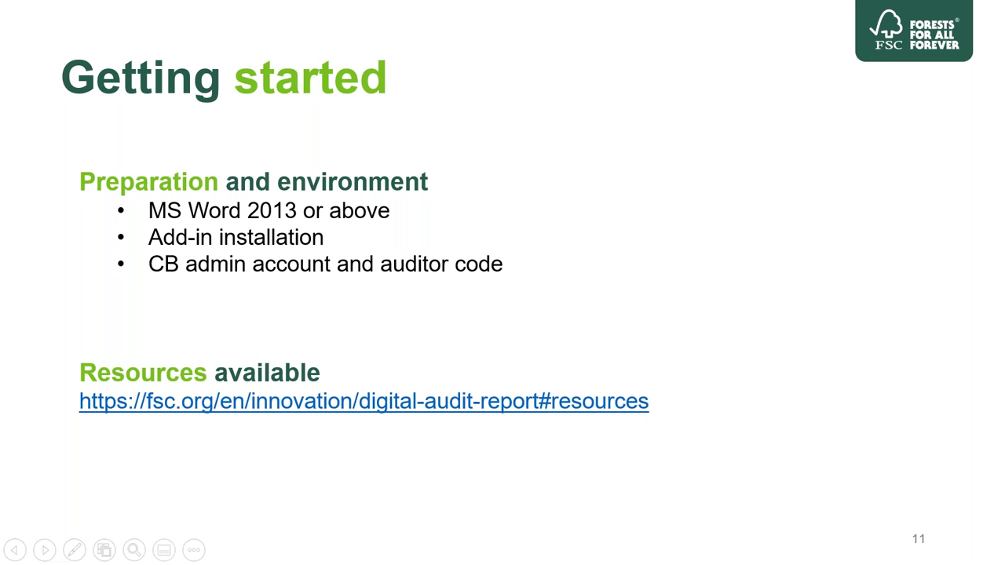
{"action": "key", "text": "Right"}
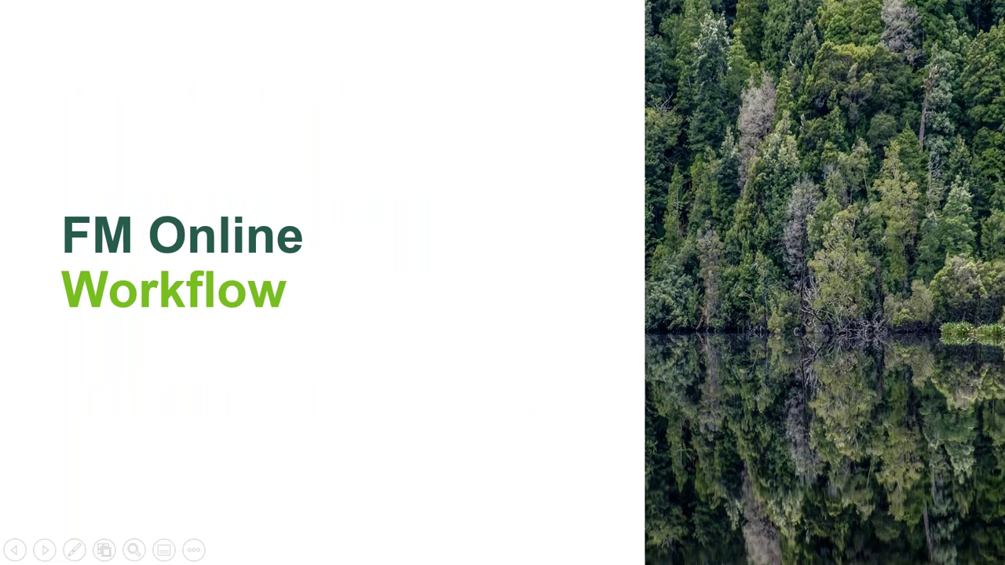
{"action": "key", "text": "Right"}
{"action": "key", "text": "Left"}
{"action": "key", "text": "Right"}
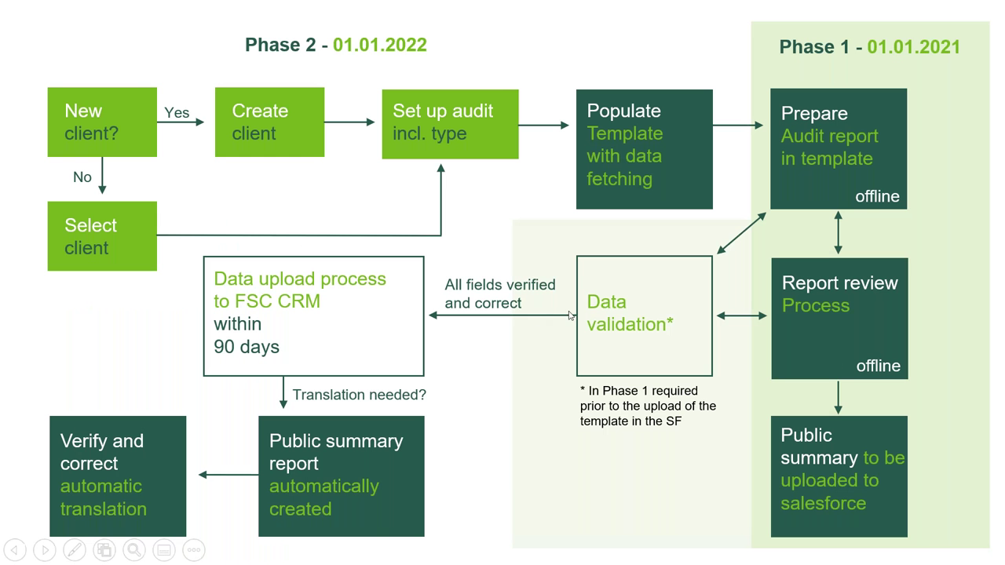